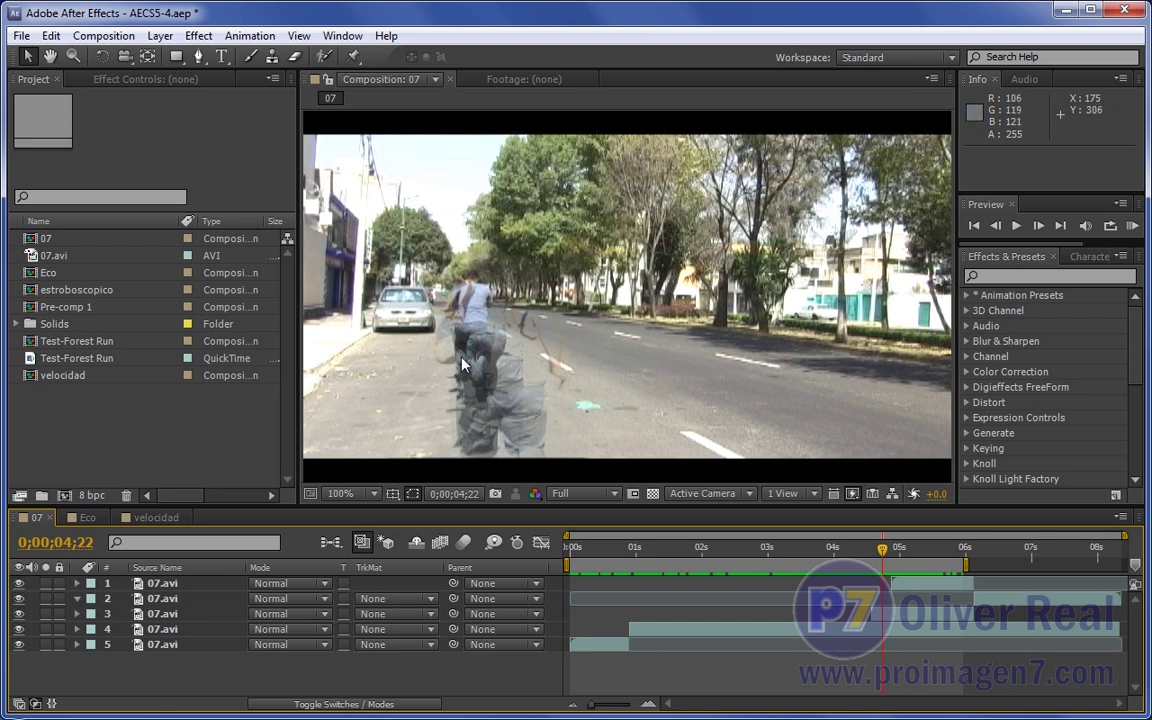
Step: Scrub composition 07 around 4 seconds to review the runner's speed trail
drag(882, 553, 864, 560)
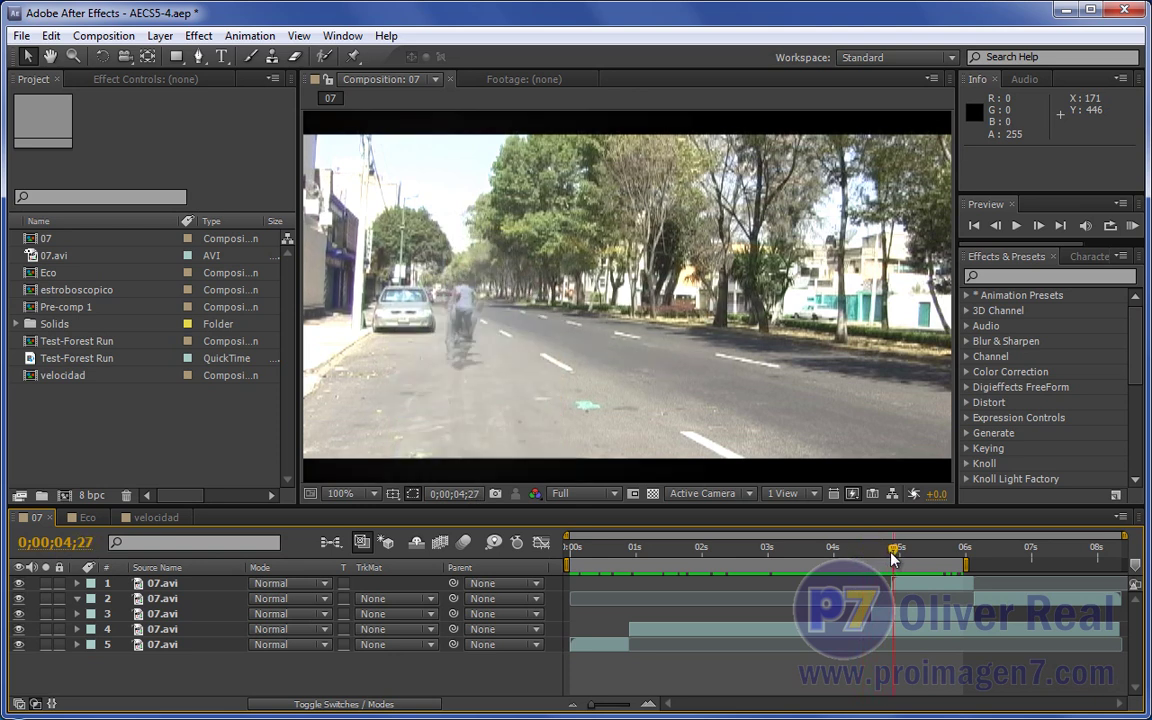
mouse_move(864, 560)
mouse_down()
mouse_move(855, 558)
mouse_move(882, 553)
mouse_up()
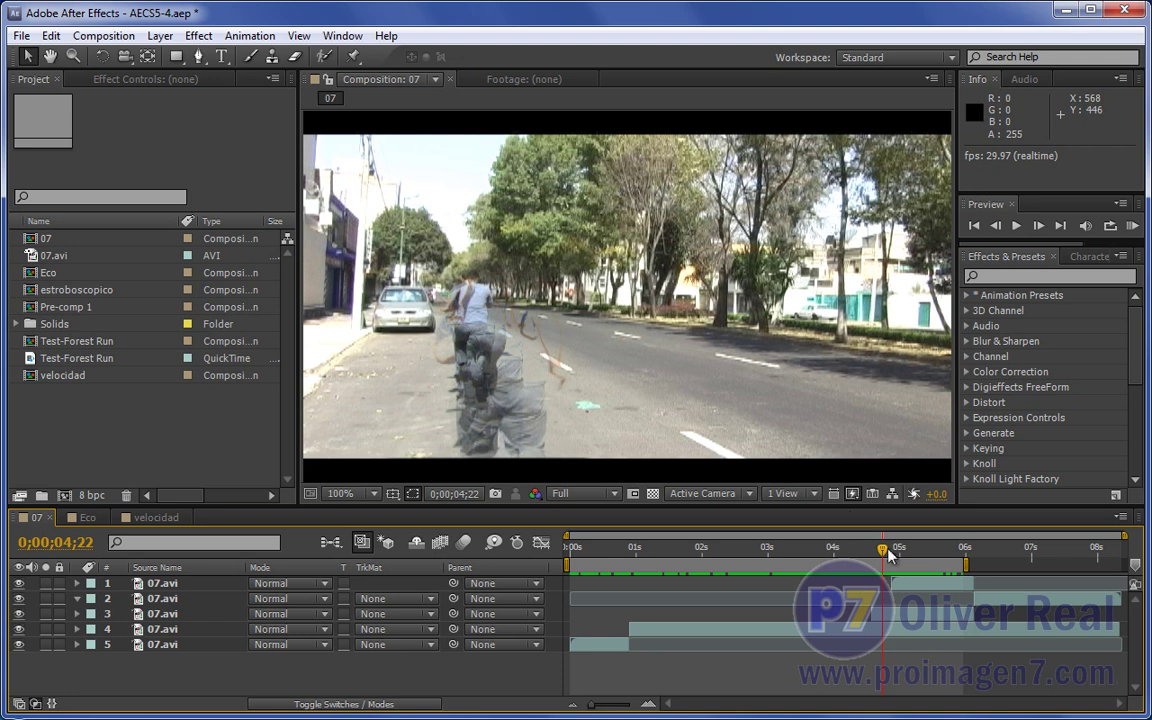
drag(881, 551, 889, 555)
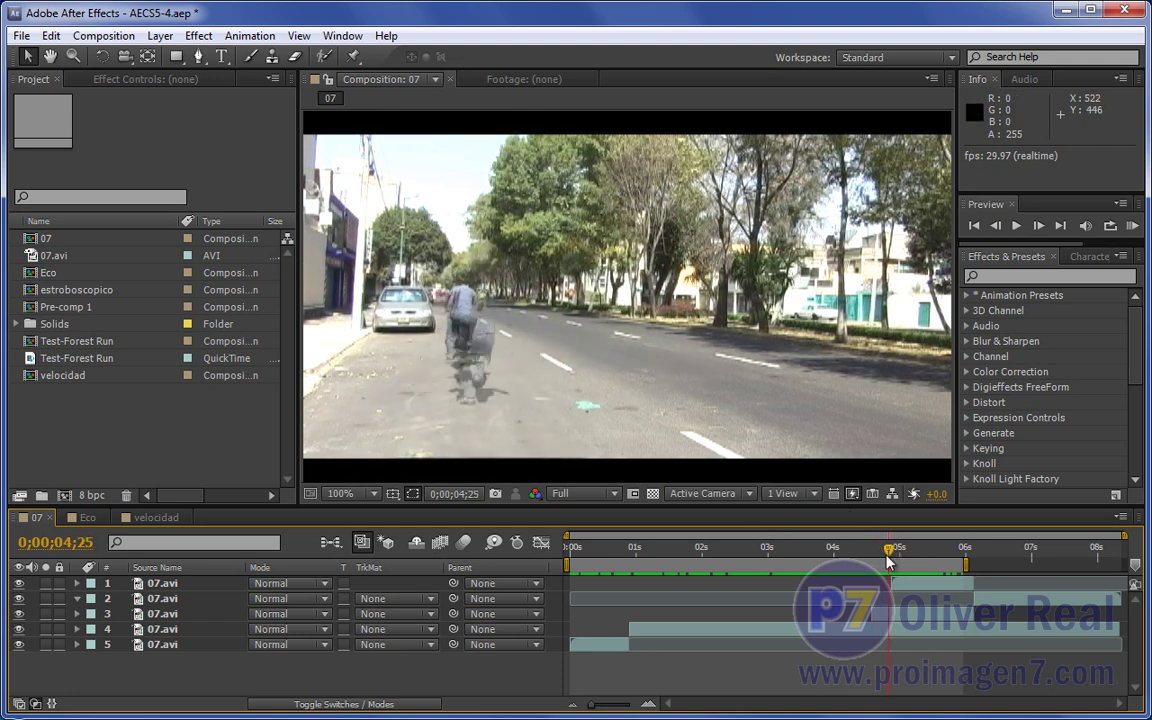
drag(889, 555, 884, 552)
Step: Switch to the Eco composition and play it from the start
click(76, 517)
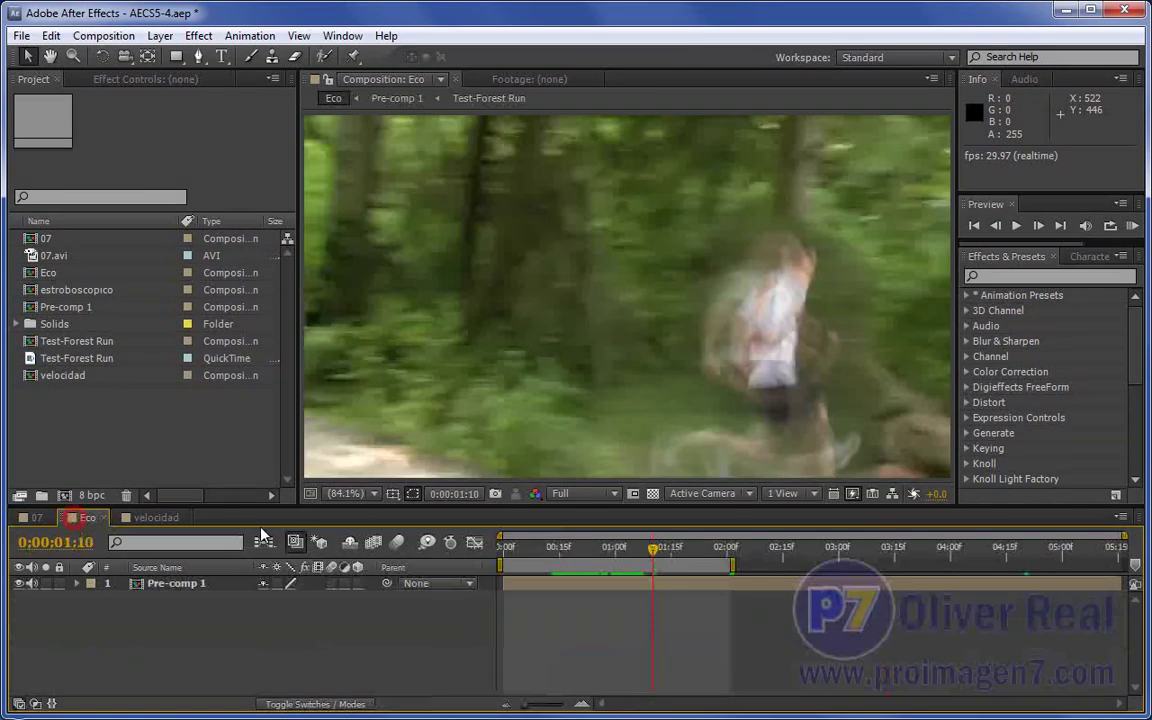
drag(548, 548, 505, 553)
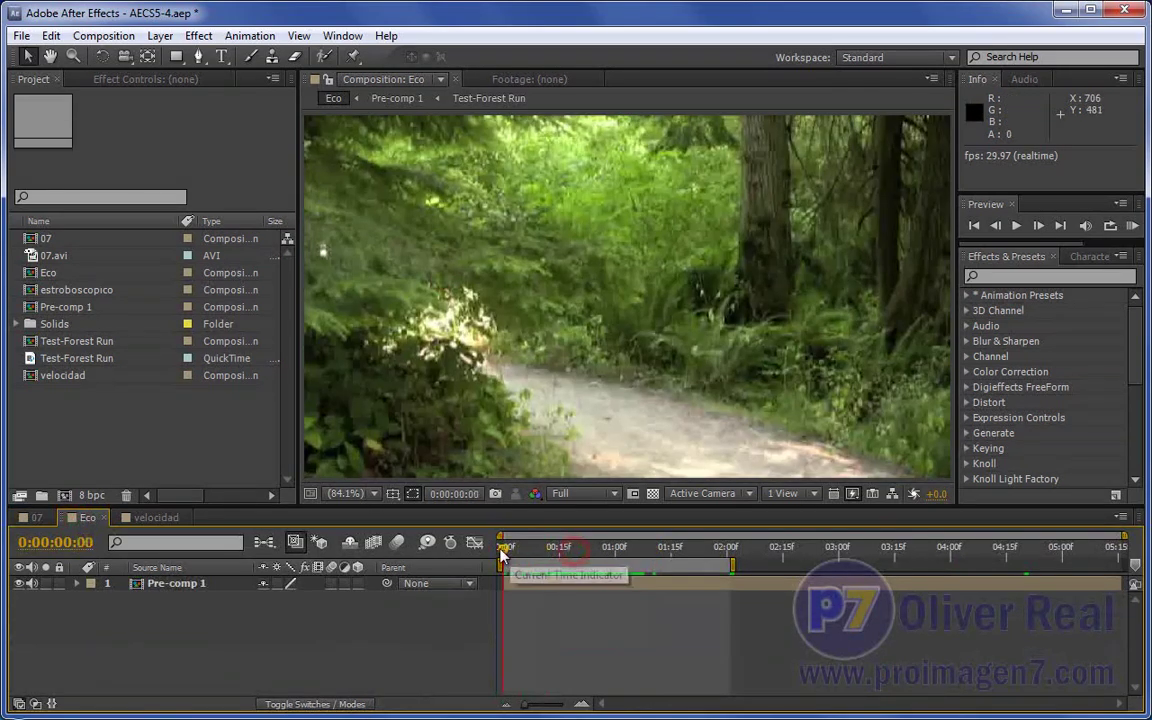
key(space)
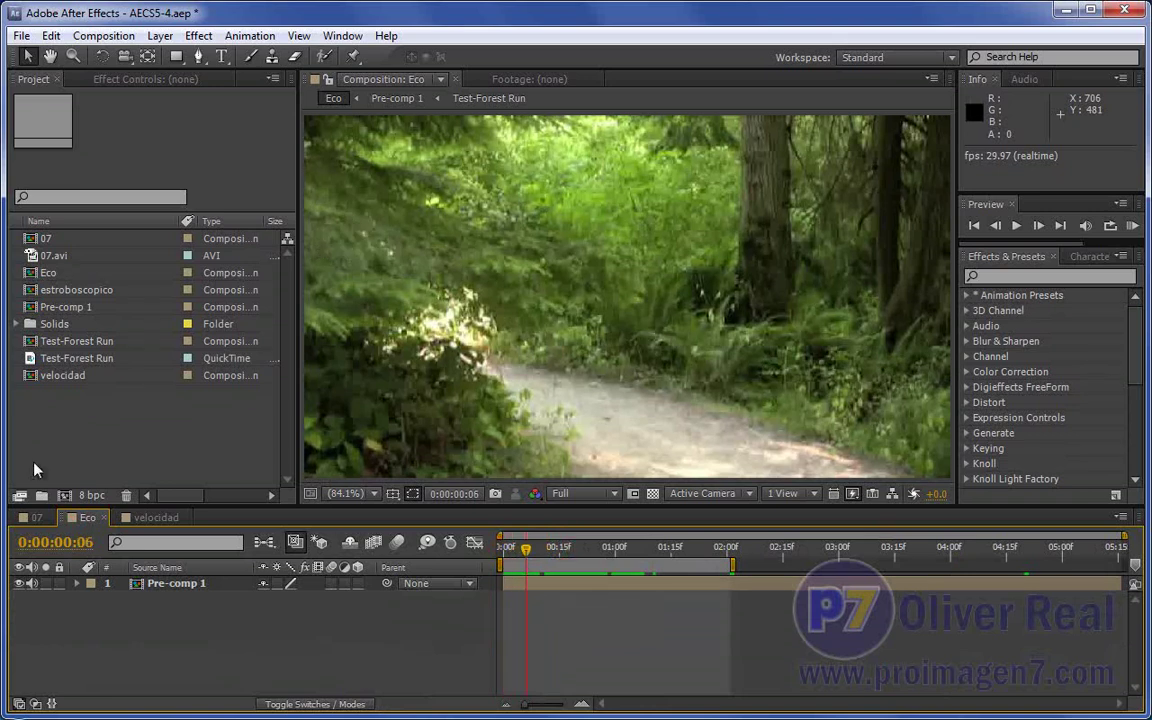
Step: Open Test-Forest Run, scrub through the runner's stride and jump, then return to Eco
double_click(30, 341)
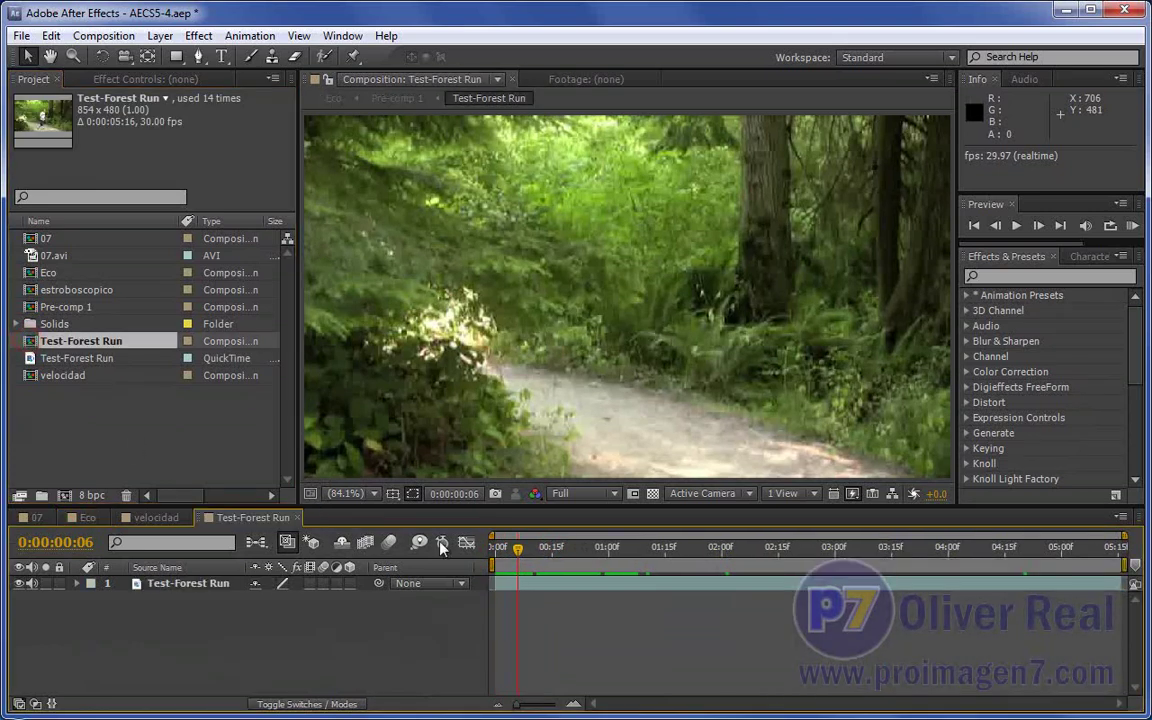
mouse_move(520, 558)
mouse_down()
mouse_move(967, 577)
mouse_move(478, 547)
mouse_move(684, 553)
mouse_up()
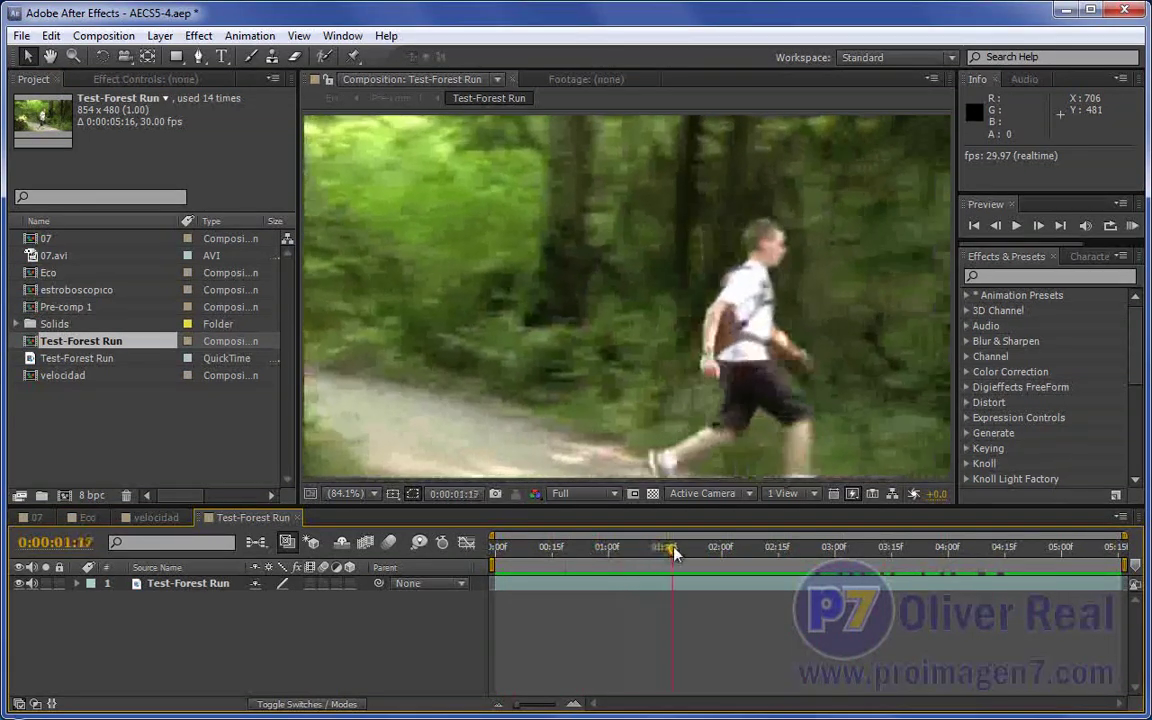
drag(684, 553, 675, 555)
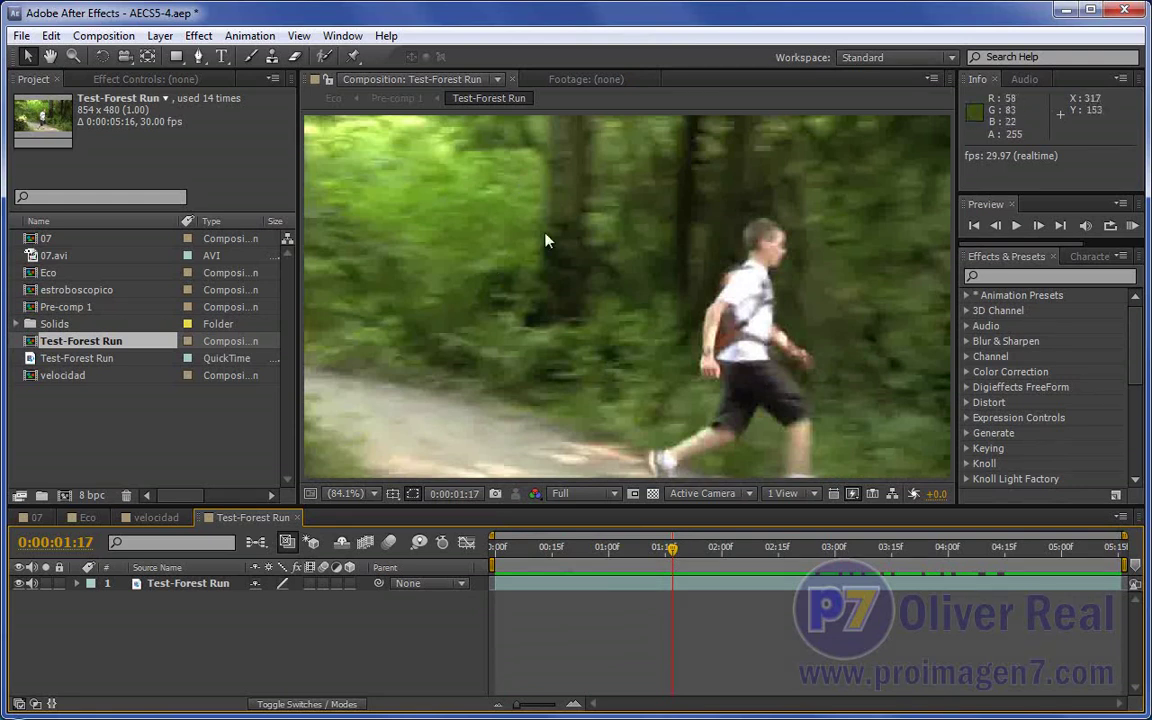
drag(673, 553, 716, 557)
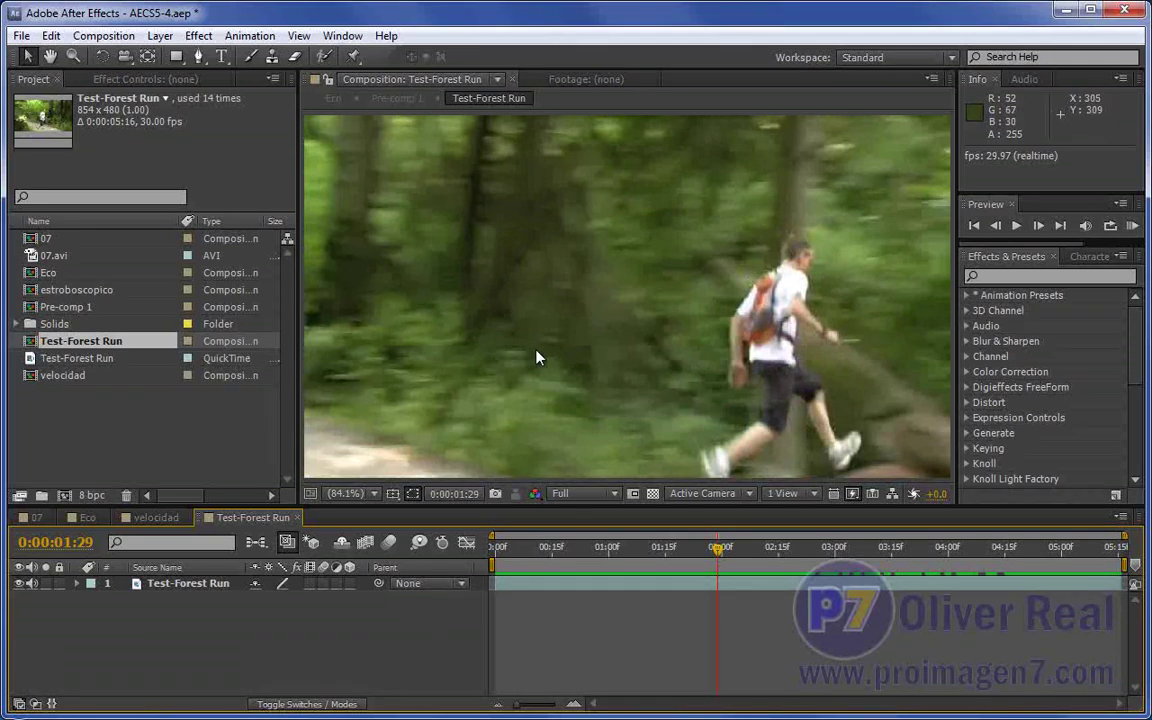
mouse_move(718, 549)
mouse_down()
mouse_move(782, 557)
mouse_move(672, 549)
mouse_up()
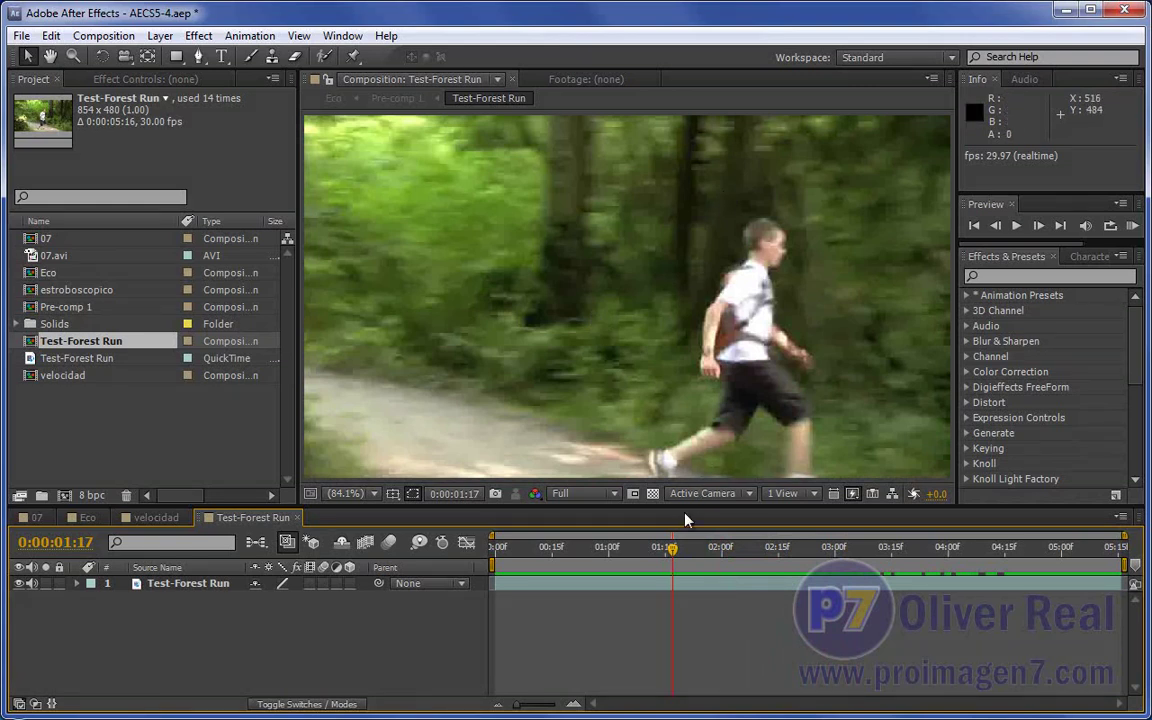
mouse_move(672, 549)
mouse_down()
mouse_move(805, 549)
mouse_move(640, 549)
mouse_move(650, 549)
mouse_up()
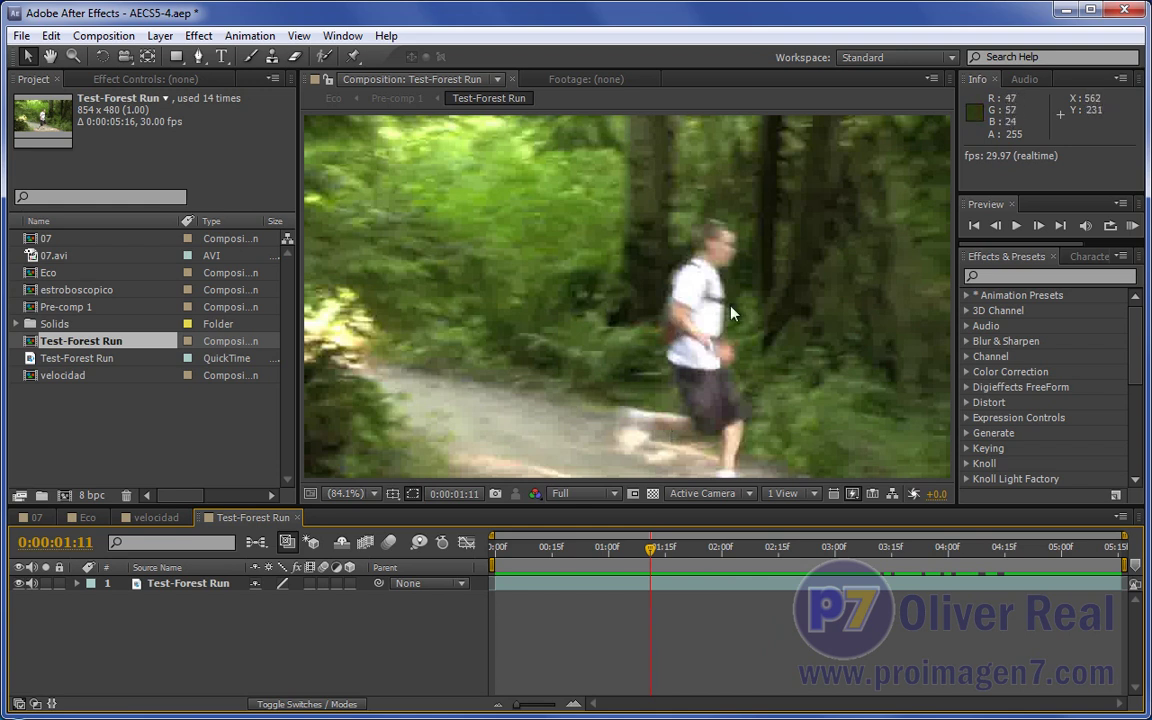
mouse_move(651, 550)
mouse_down()
mouse_move(680, 556)
mouse_move(634, 553)
mouse_up()
click(86, 518)
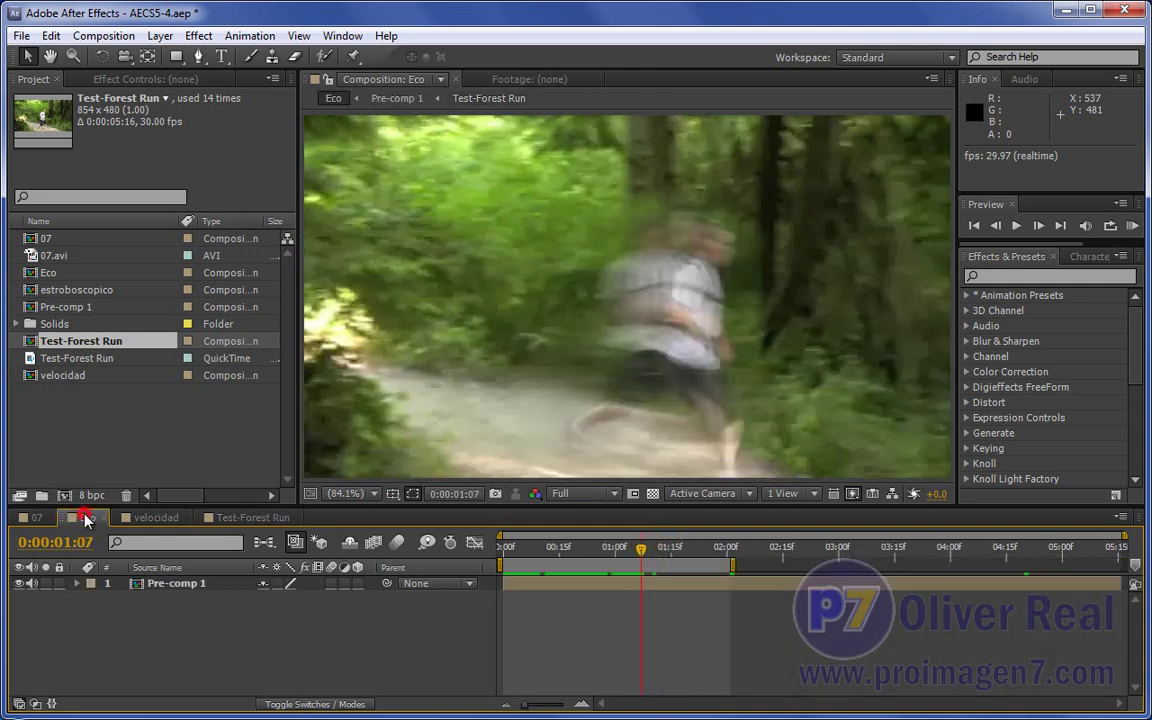
Step: With Pre-comp 1 selected, step Eco frame by frame from 0;23 through 1;15 and beyond
drag(553, 550, 614, 557)
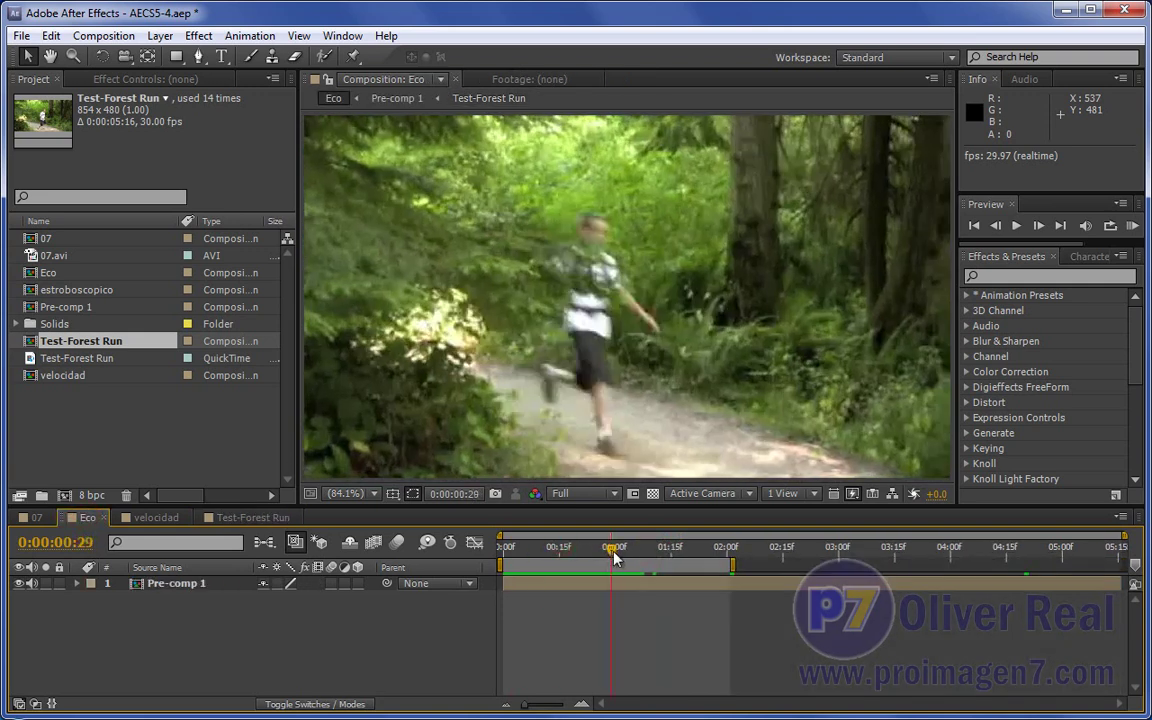
click(617, 586)
mouse_move(610, 550)
mouse_down()
mouse_move(594, 556)
mouse_move(645, 553)
mouse_up()
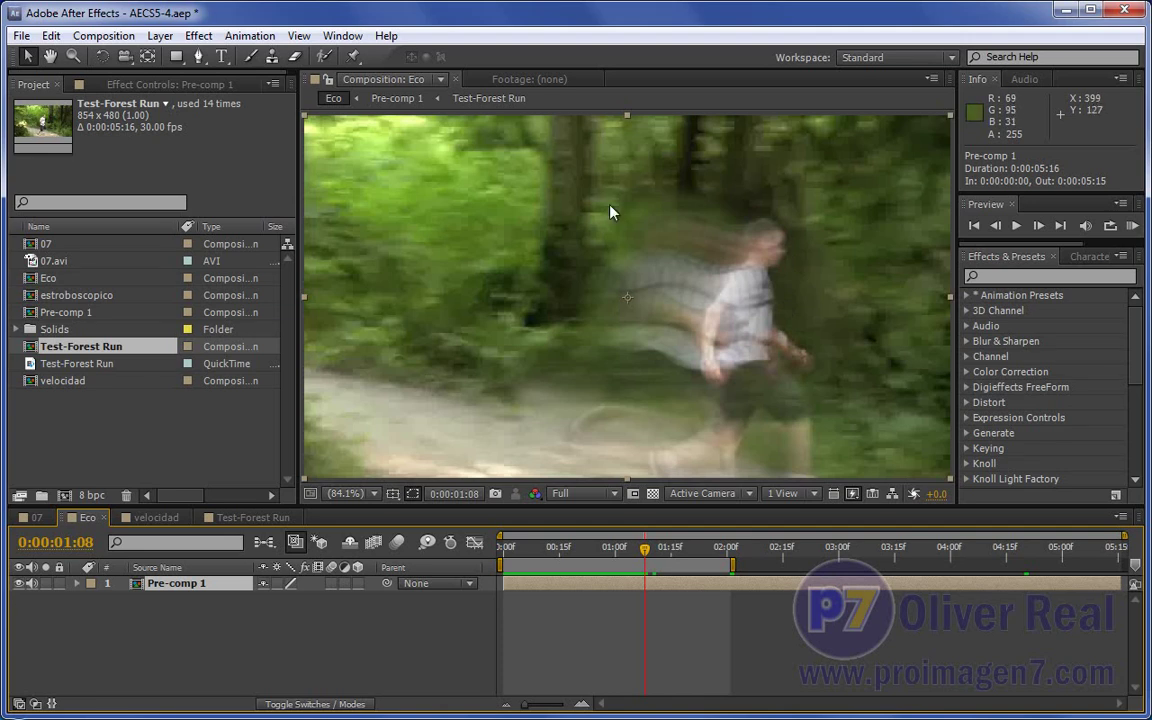
click(650, 550)
drag(650, 550, 659, 556)
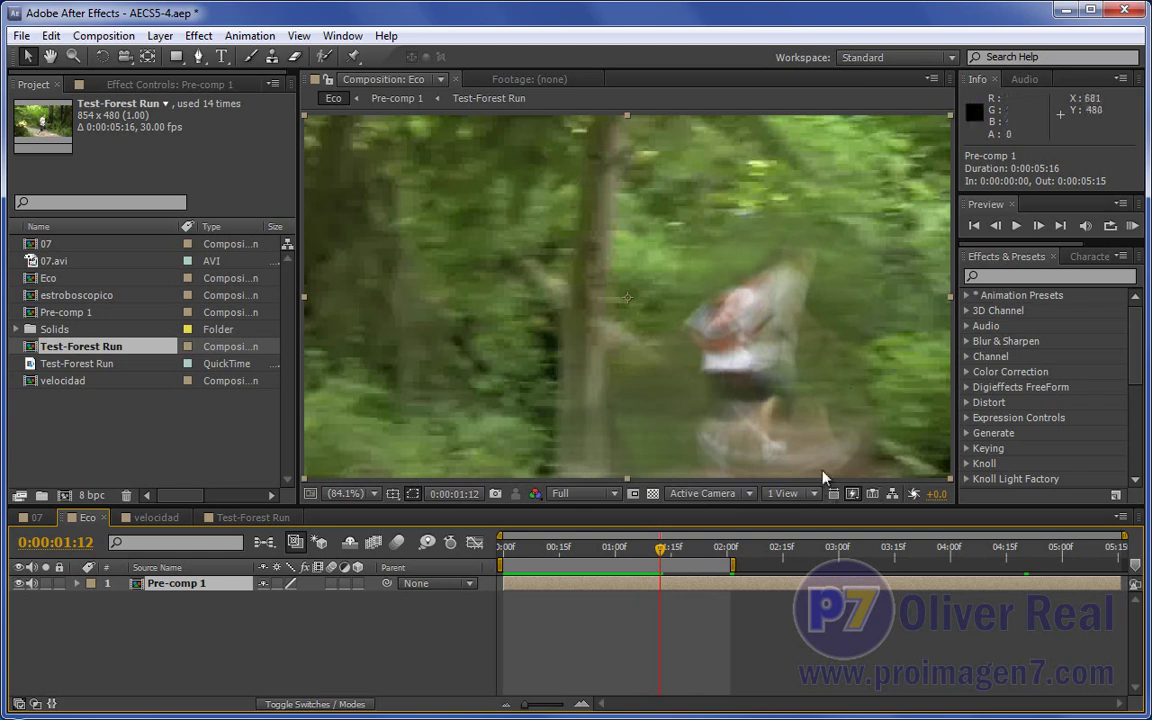
drag(668, 558, 676, 558)
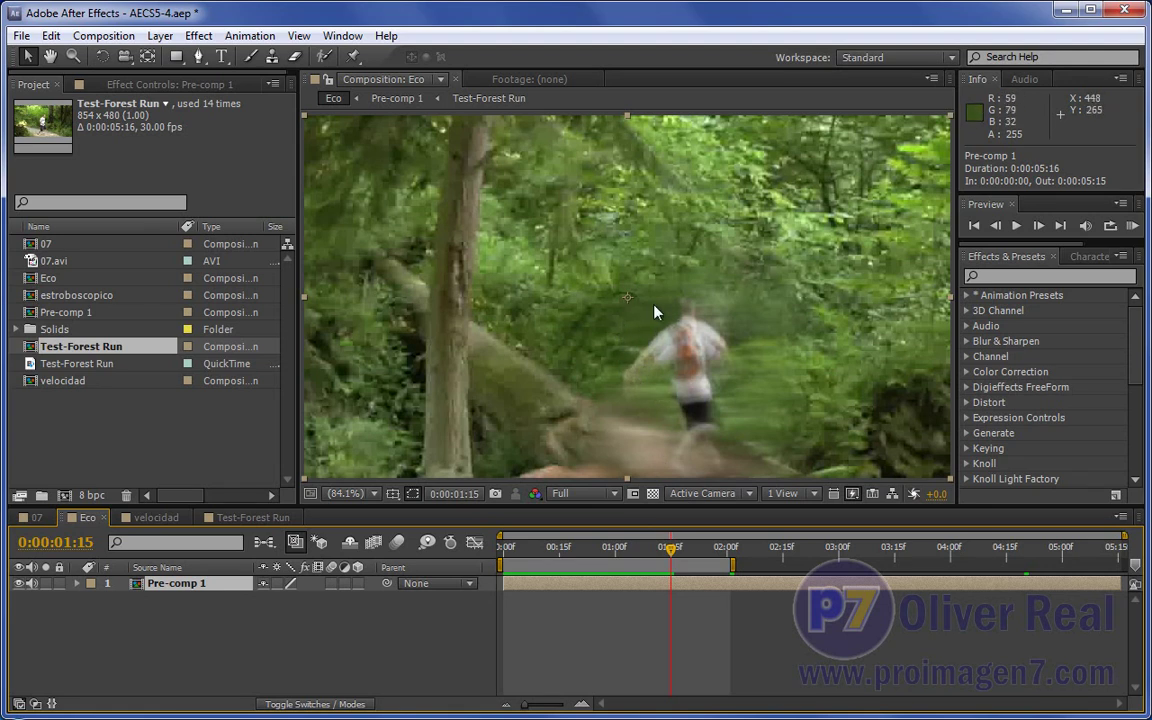
mouse_move(675, 556)
mouse_down()
mouse_move(707, 552)
mouse_move(559, 546)
mouse_up()
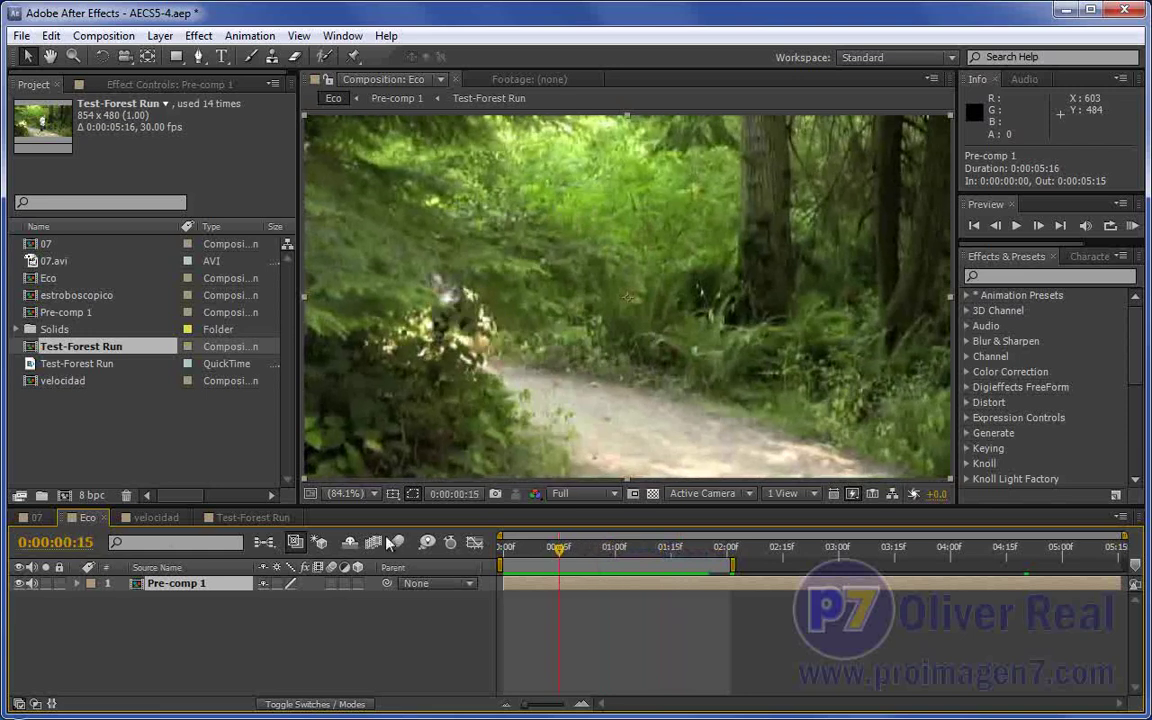
Step: Switch to the velocidad composition and preview it from the start
click(150, 518)
drag(552, 546, 484, 556)
key(space)
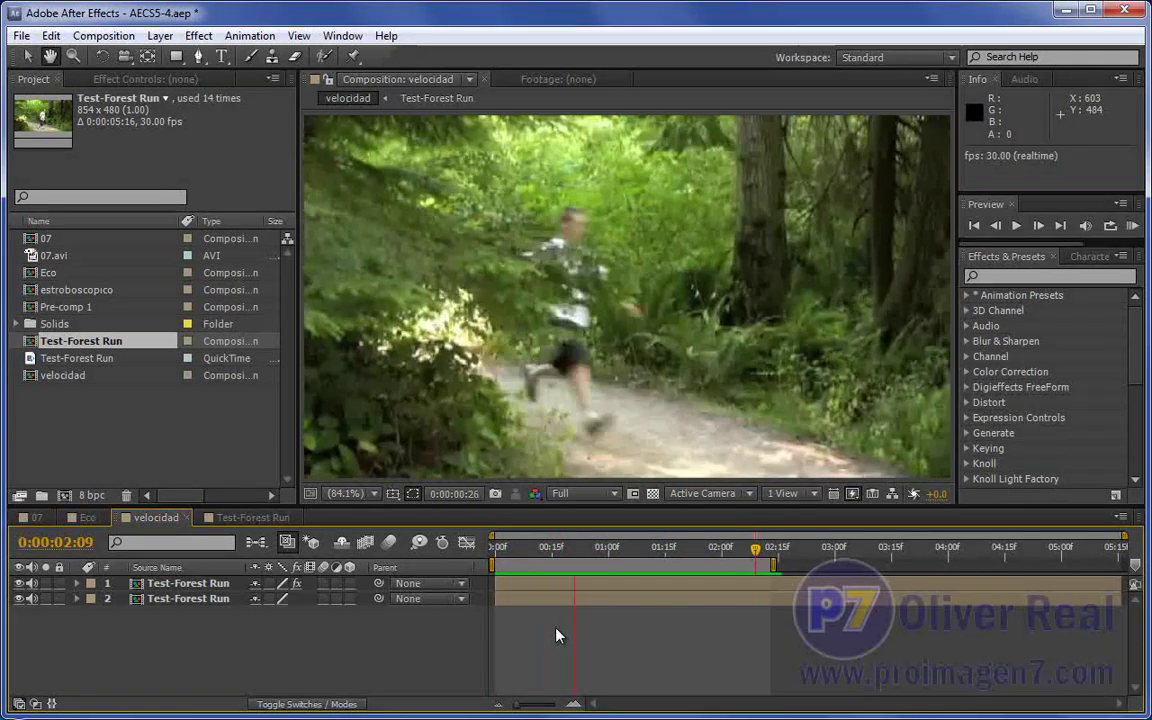
Step: Inspect velocidad's blurred runner between 0;23 and 1;09, then switch to composition 07
drag(540, 548, 642, 553)
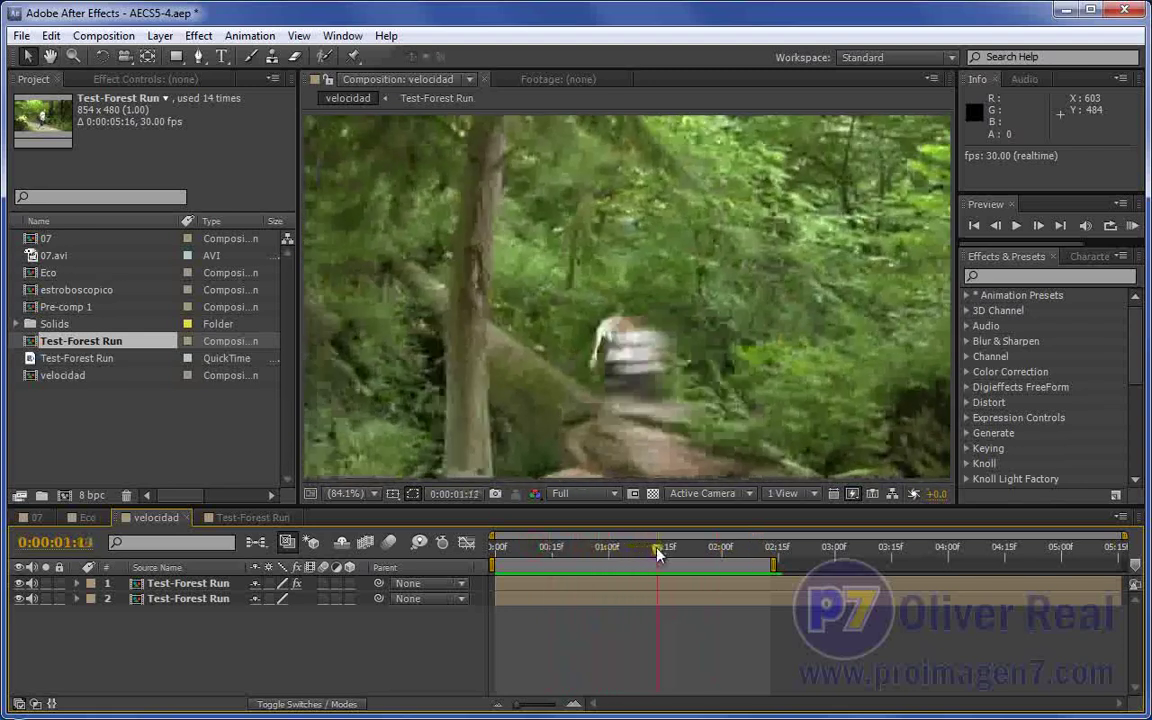
mouse_move(642, 553)
mouse_down()
mouse_move(606, 556)
mouse_move(662, 552)
mouse_move(617, 552)
mouse_up()
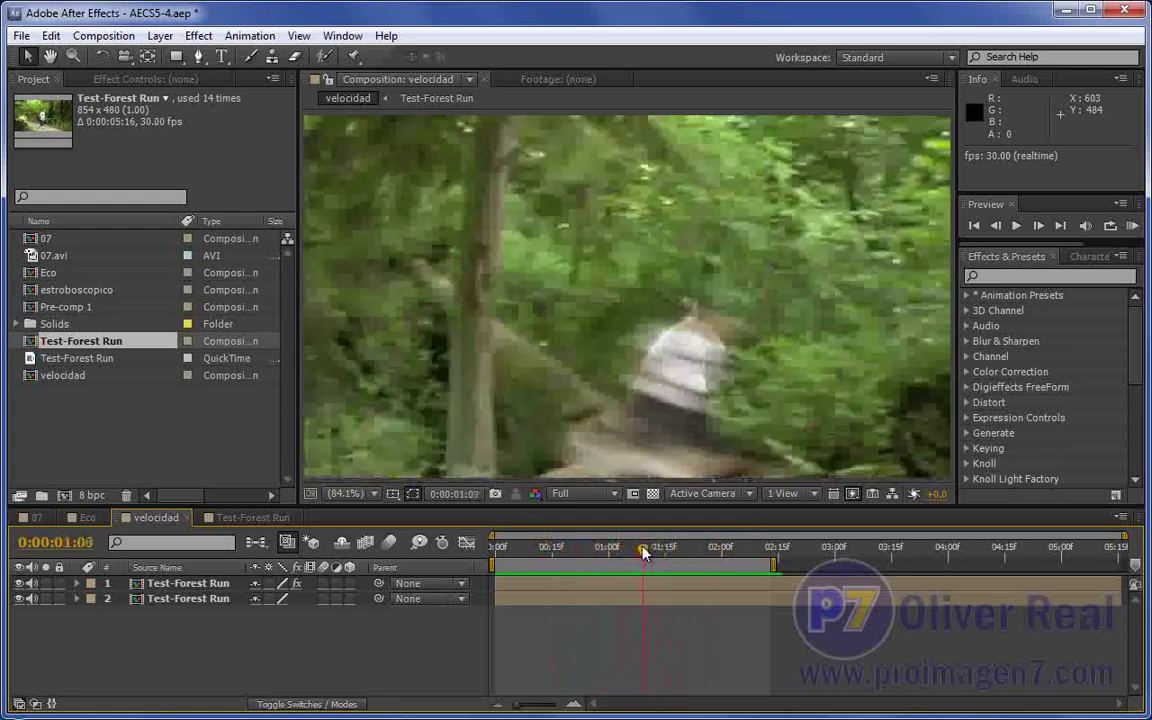
drag(617, 552, 669, 556)
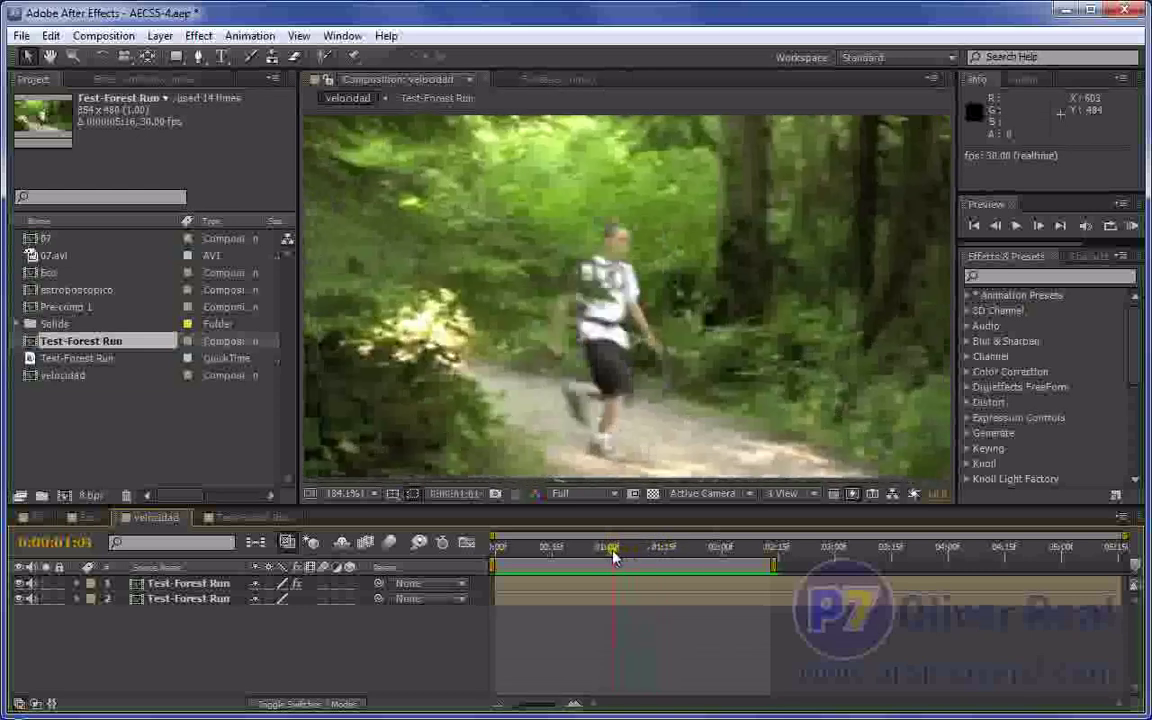
drag(669, 556, 640, 563)
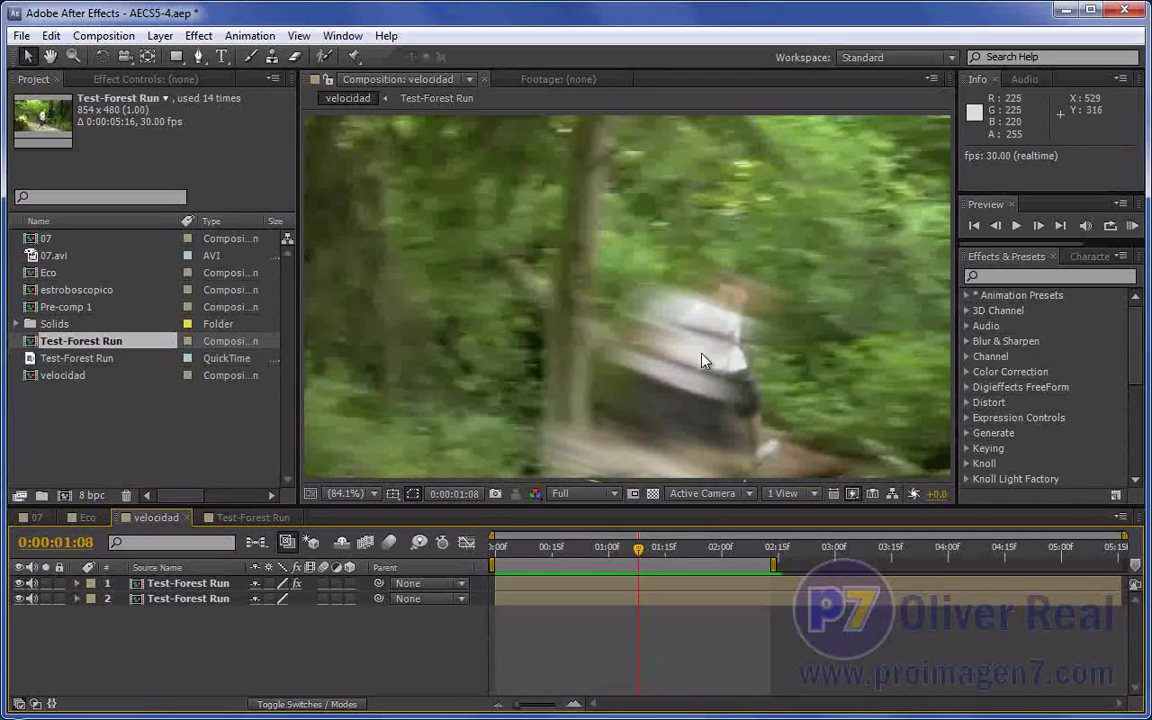
drag(640, 565, 630, 560)
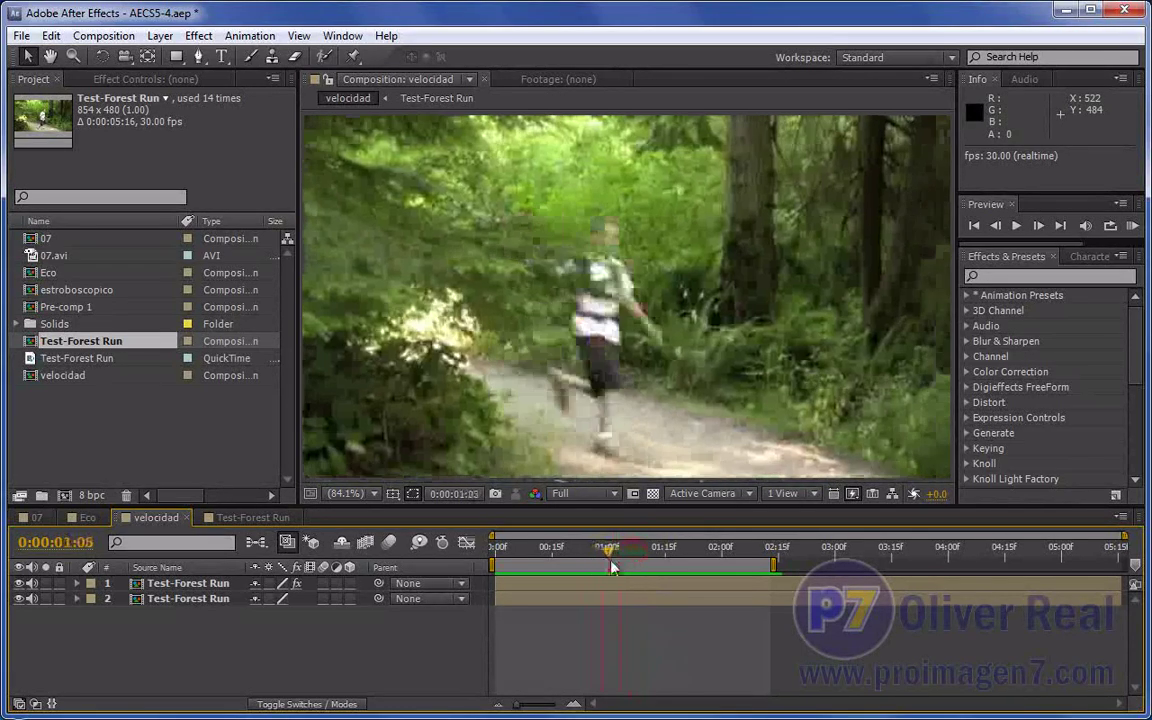
click(36, 517)
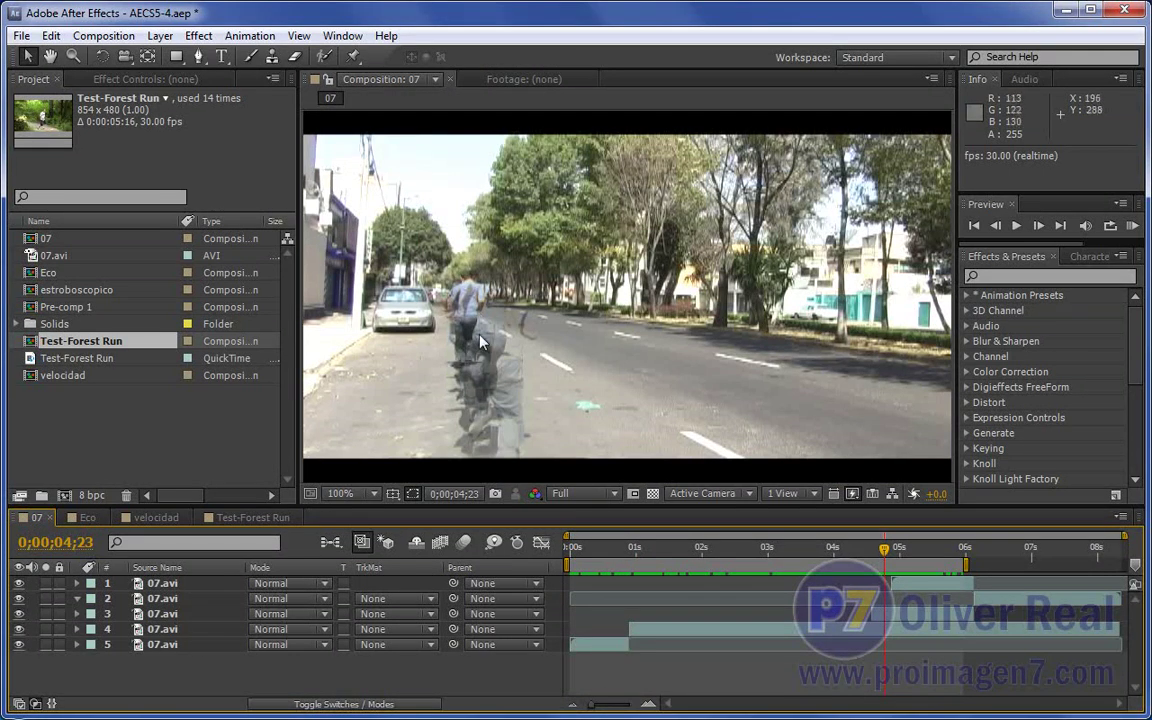
Step: Compare 07's street trail near 4;25 with Eco's runner, then switch to velocidad
click(88, 519)
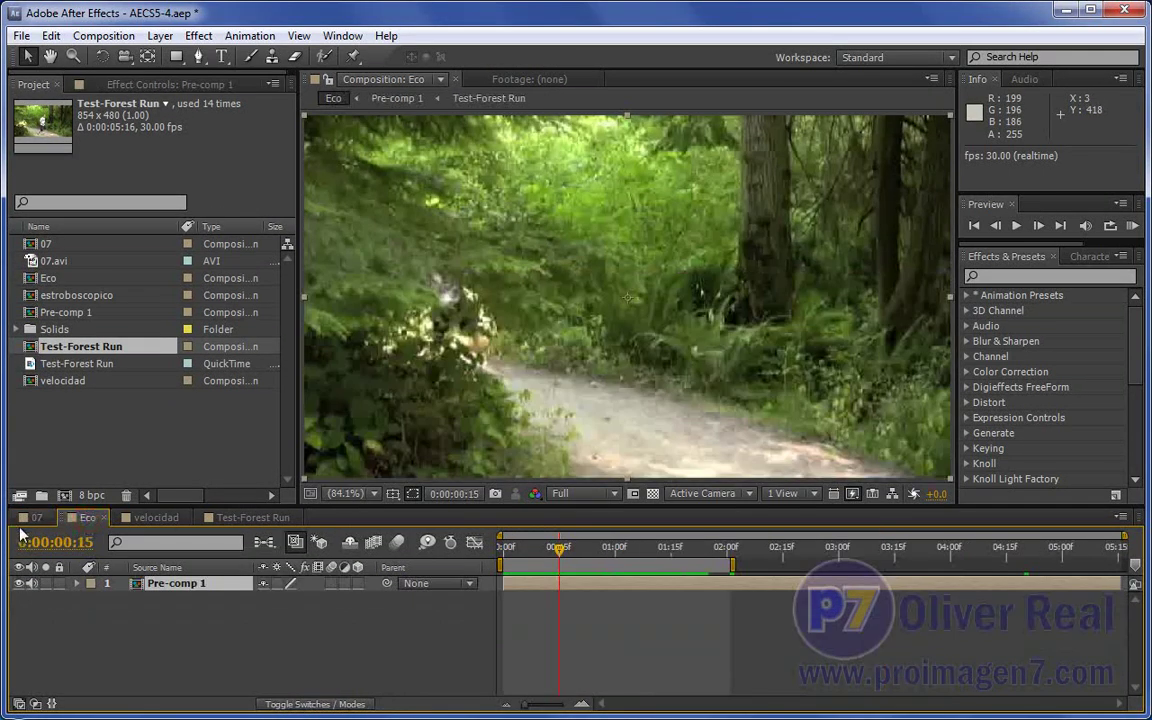
click(36, 517)
drag(832, 551, 890, 555)
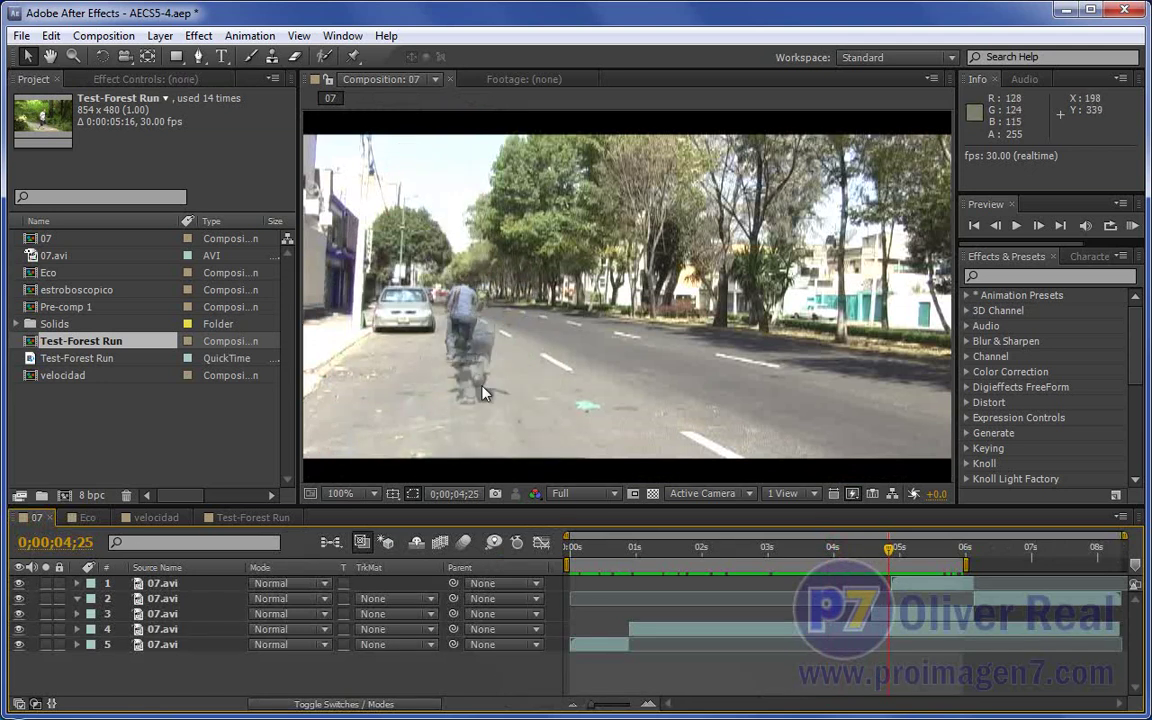
click(90, 518)
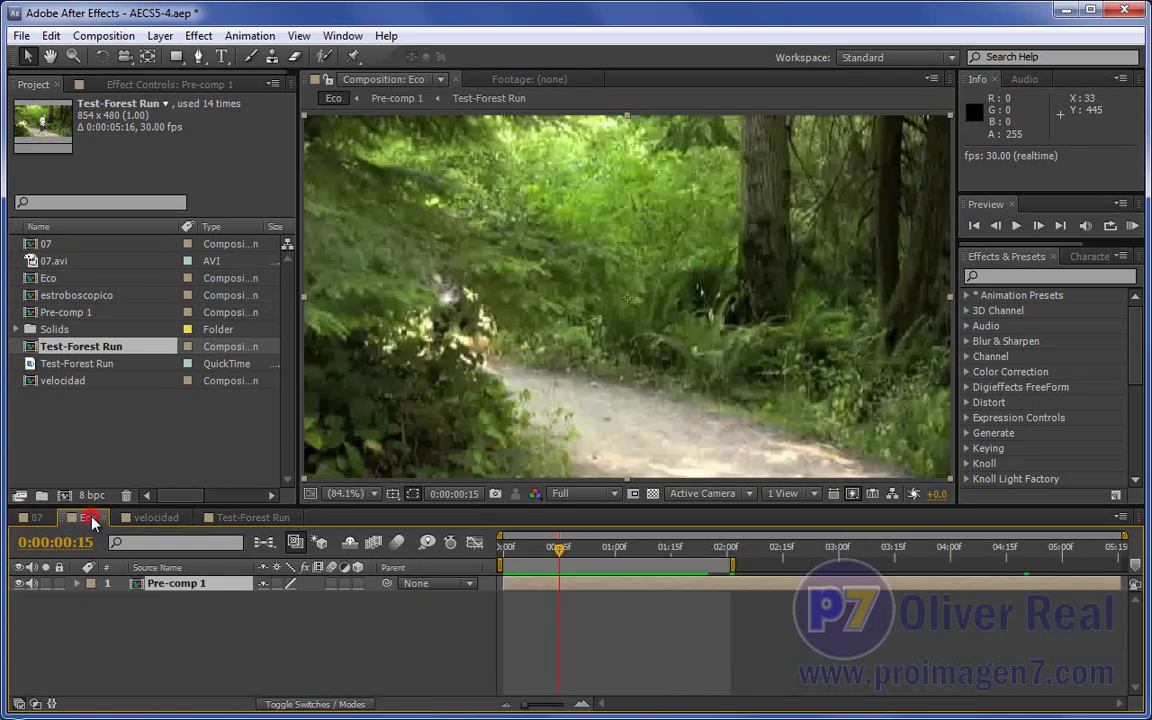
drag(558, 556, 653, 556)
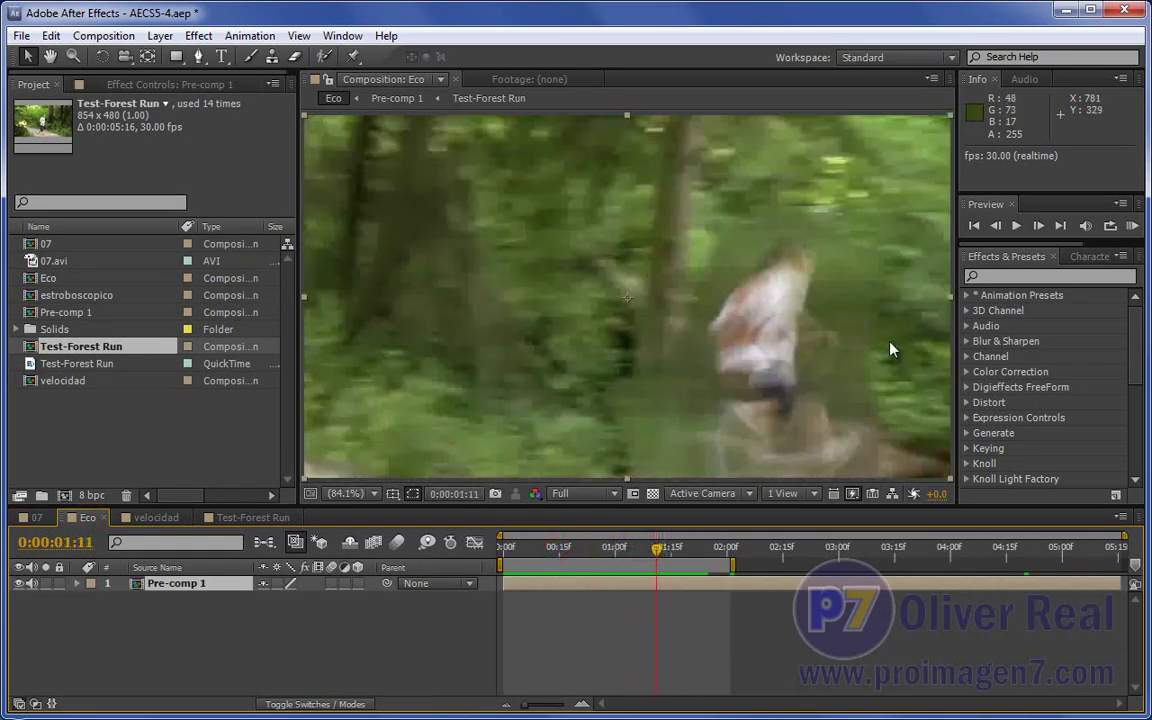
click(157, 517)
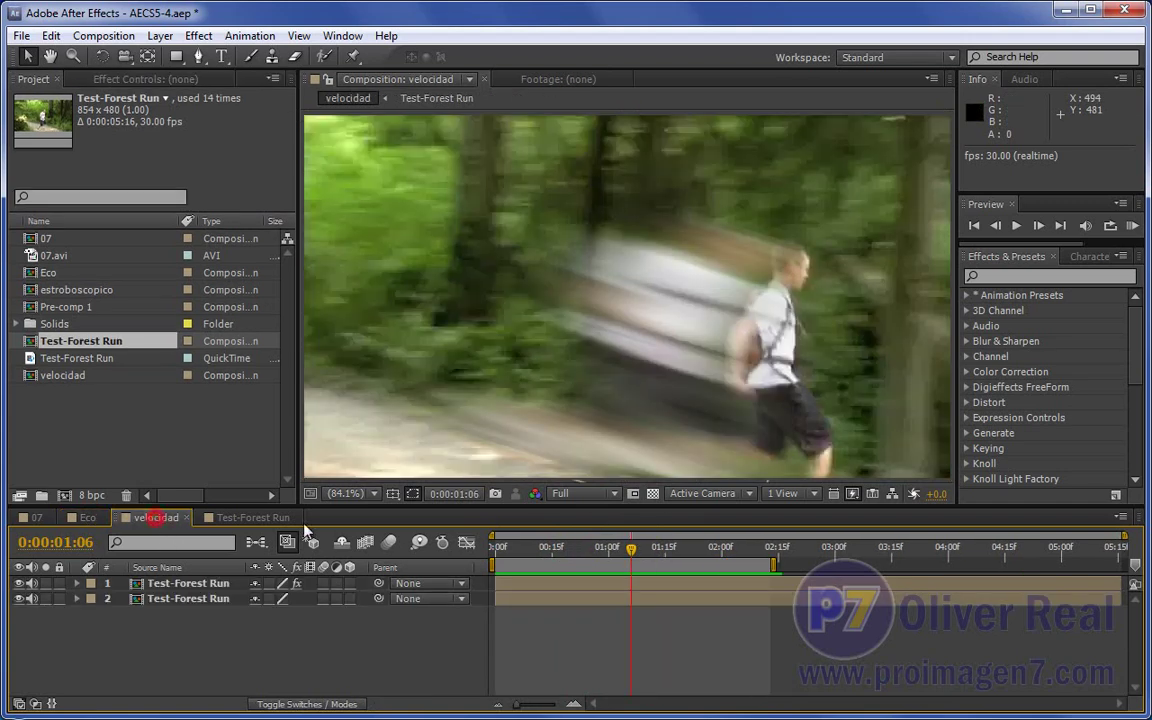
Step: Play and scrub velocidad to view the result around 0:00:01:06 and 0:00:00:28
drag(631, 548, 655, 557)
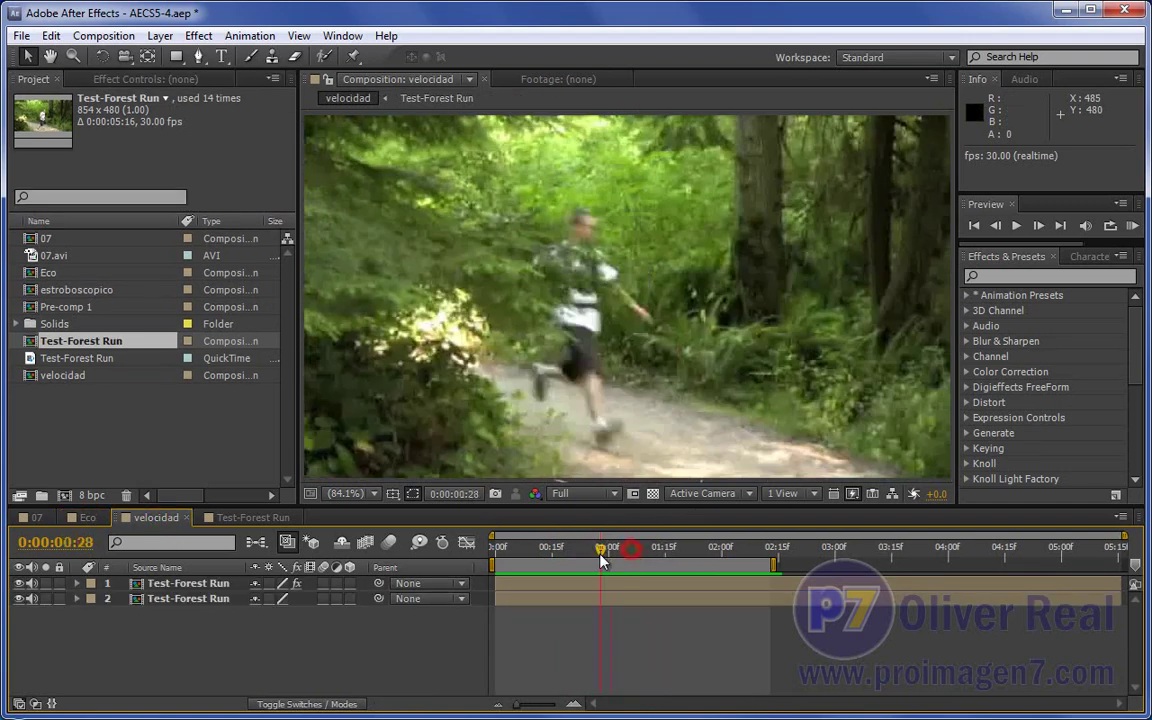
key(space)
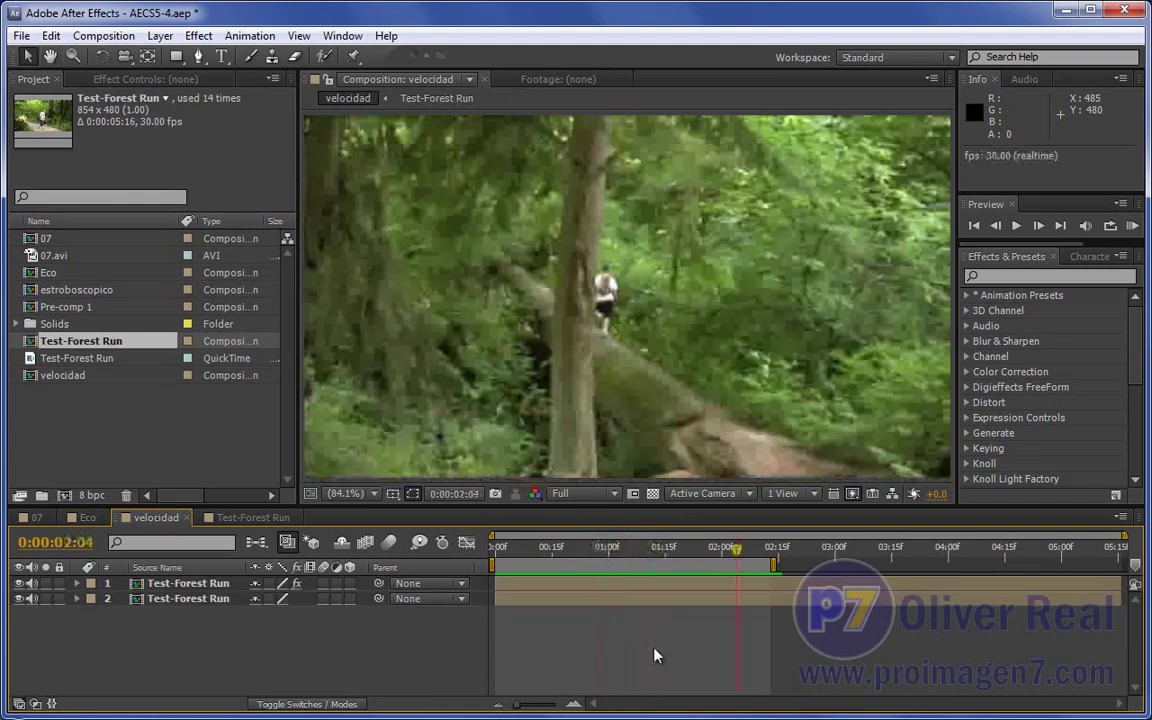
drag(600, 554, 632, 550)
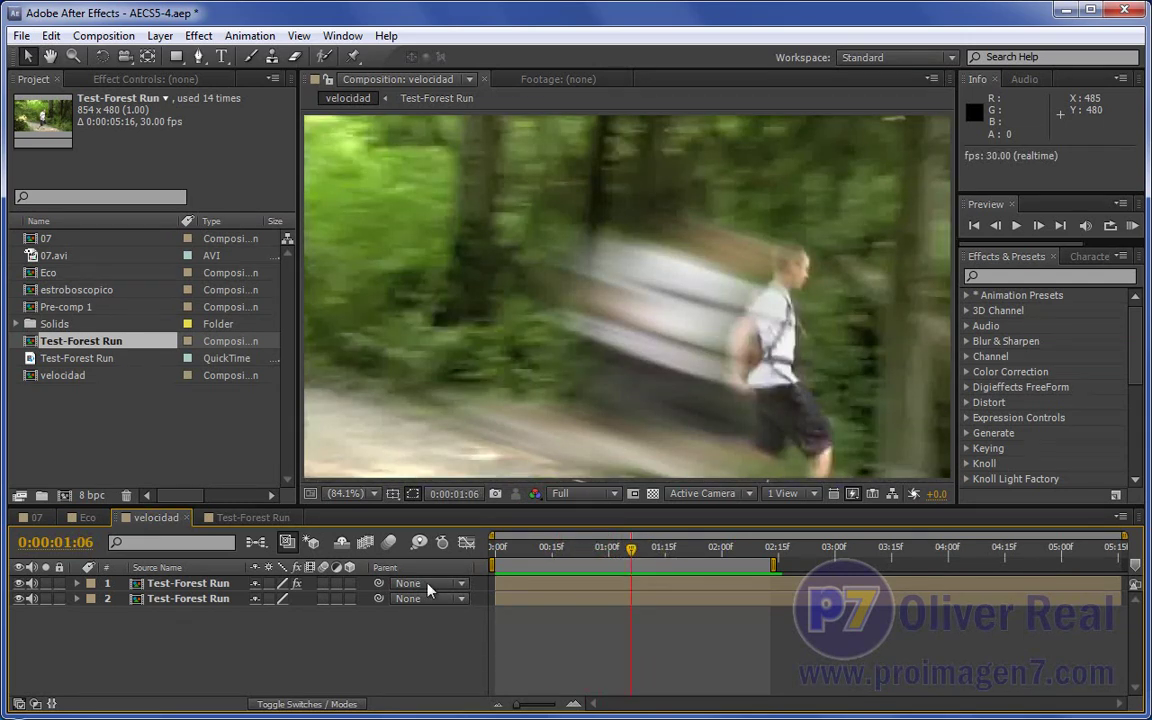
mouse_move(585, 548)
mouse_down()
mouse_move(601, 549)
mouse_move(581, 549)
mouse_up()
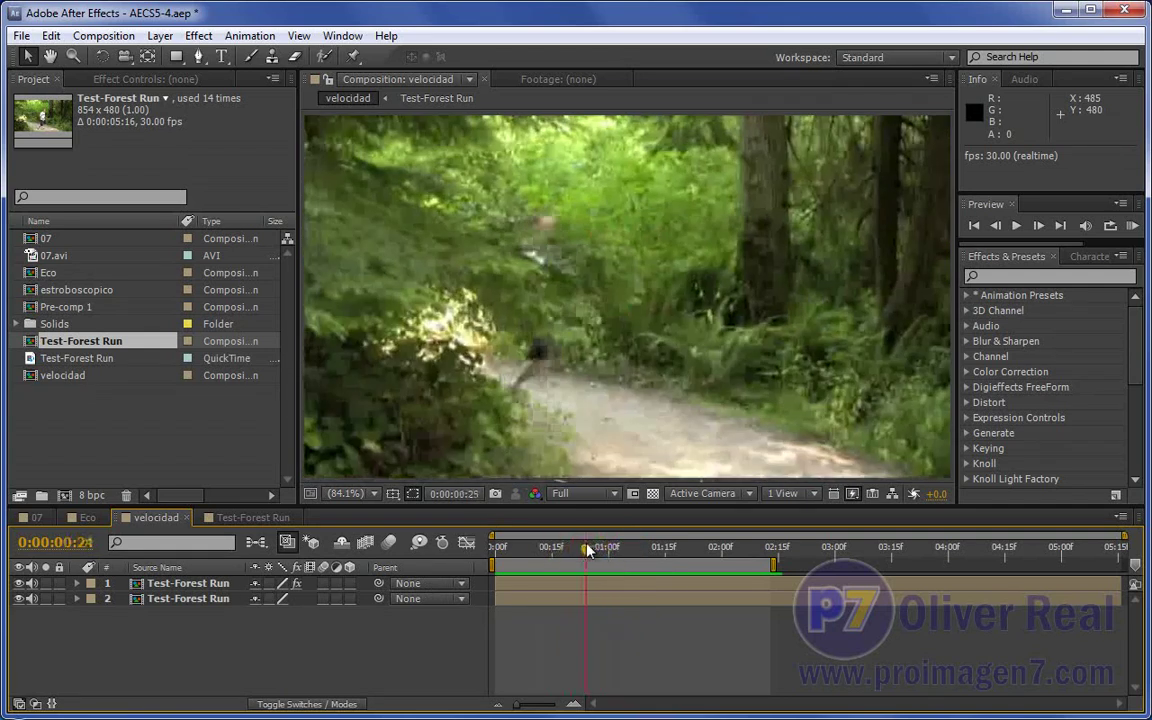
Step: Close the Test-Forest Run timeline and create a new composition from Test-Forest Run
click(260, 518)
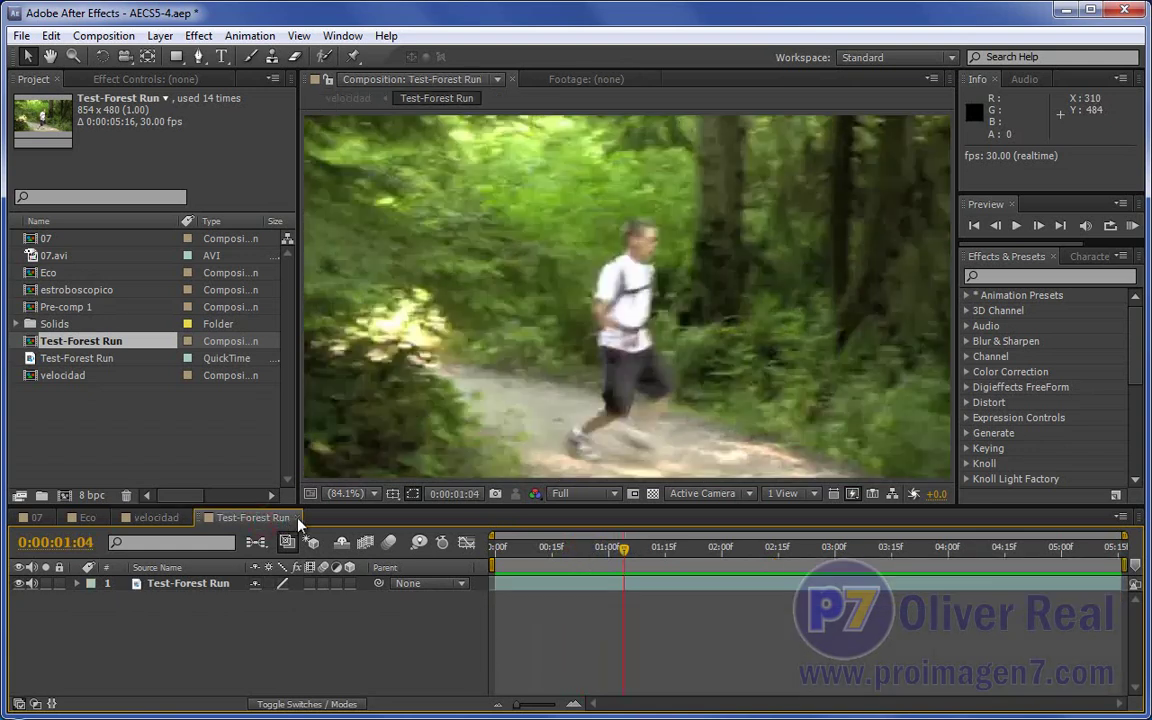
click(297, 519)
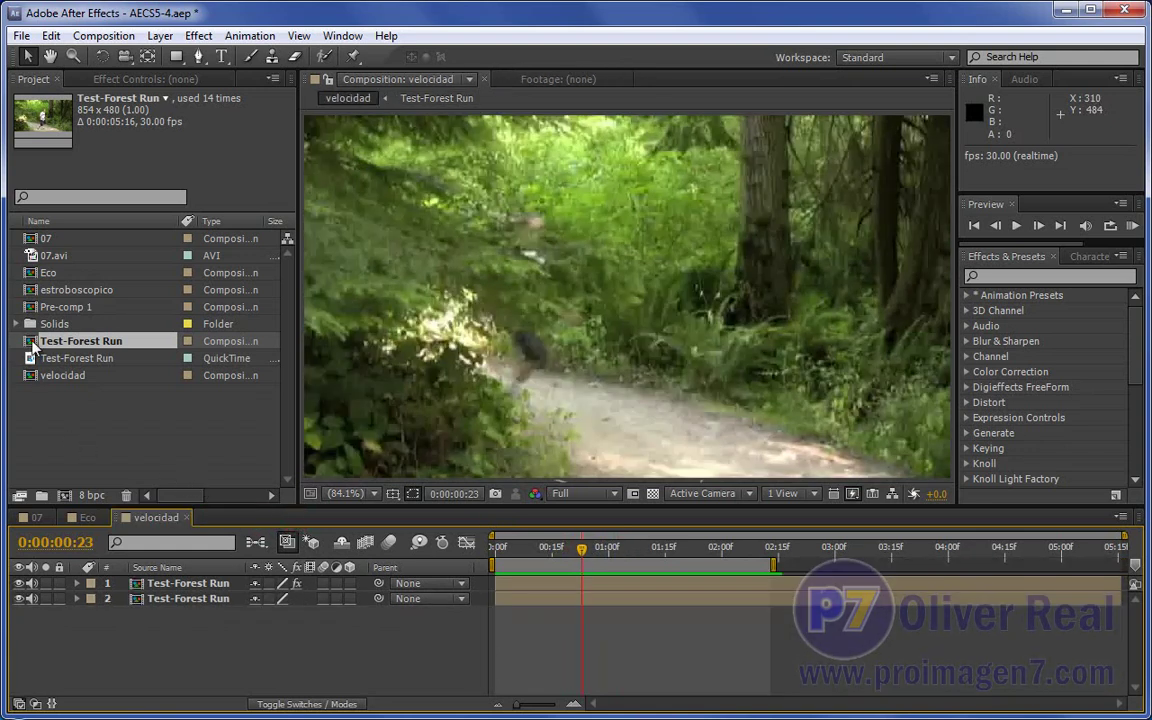
drag(33, 345, 64, 495)
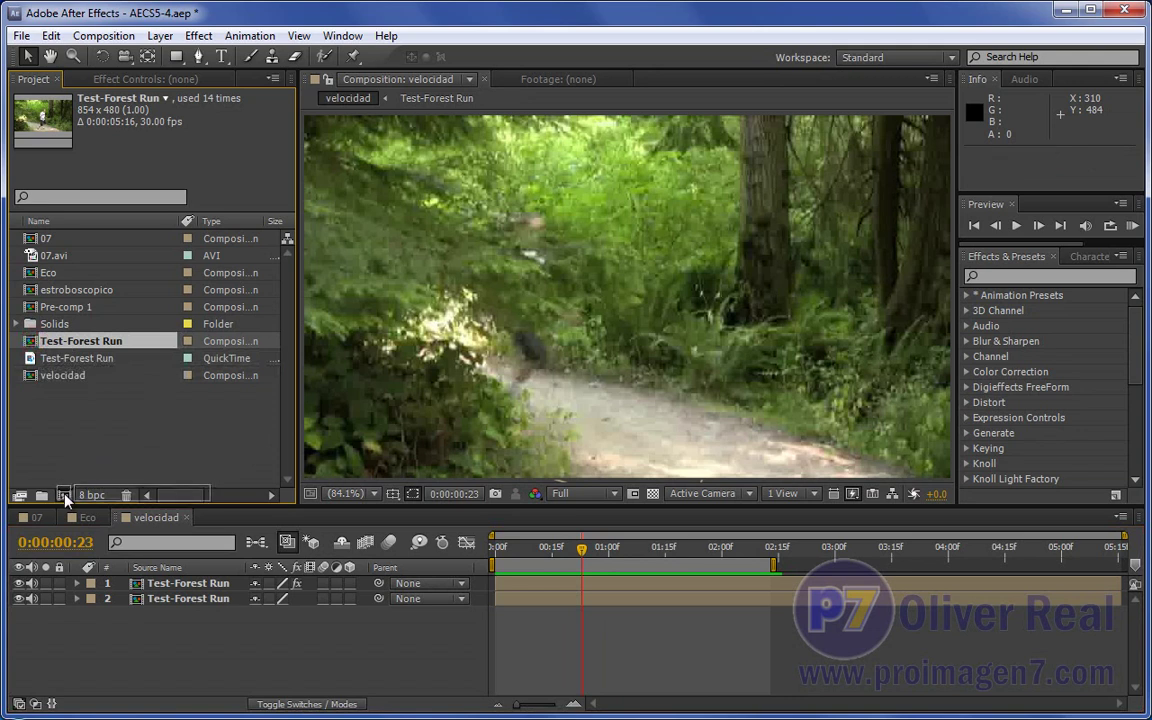
Step: Park Test-Forest Run 2 at 0:00:01:07, where the runner is mid-stride
mouse_move(531, 557)
mouse_down()
mouse_move(1005, 578)
mouse_move(603, 567)
mouse_move(660, 567)
mouse_up()
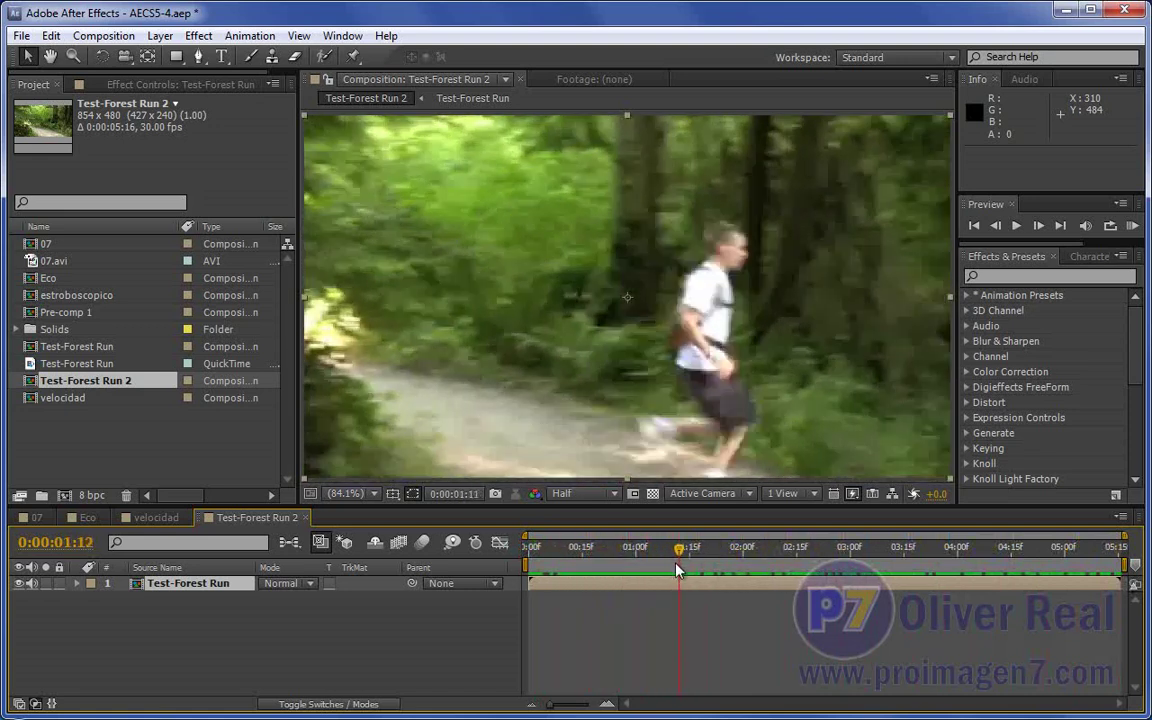
drag(660, 567, 650, 567)
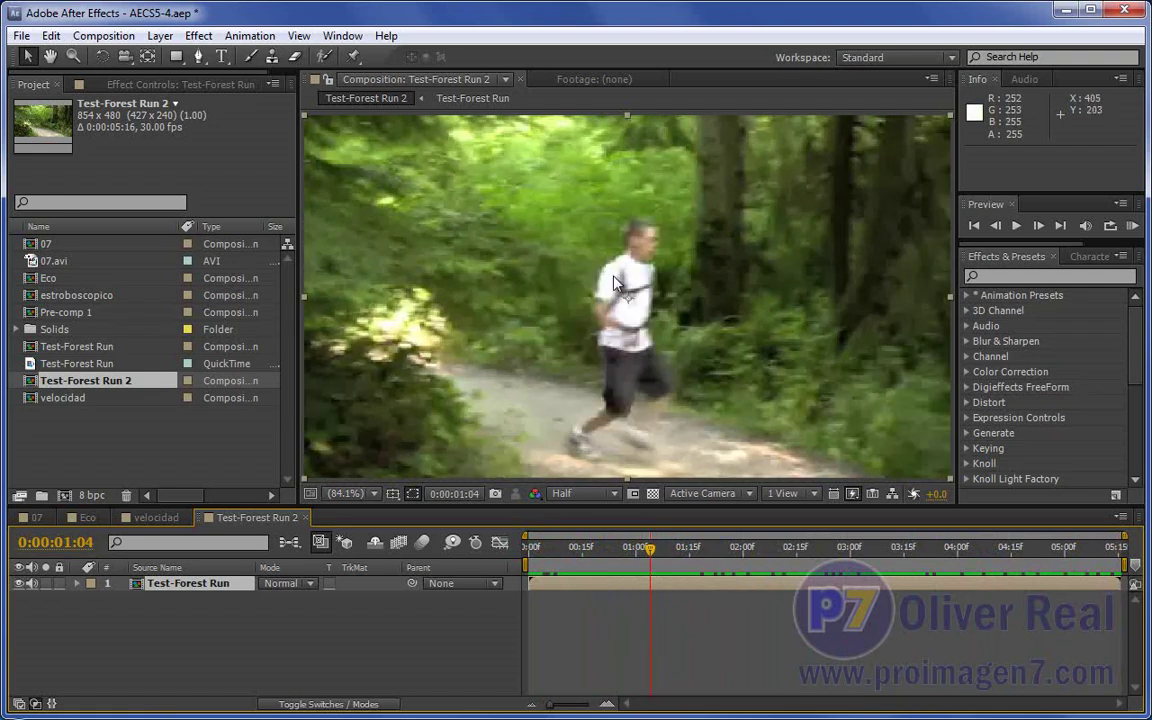
drag(650, 550, 663, 558)
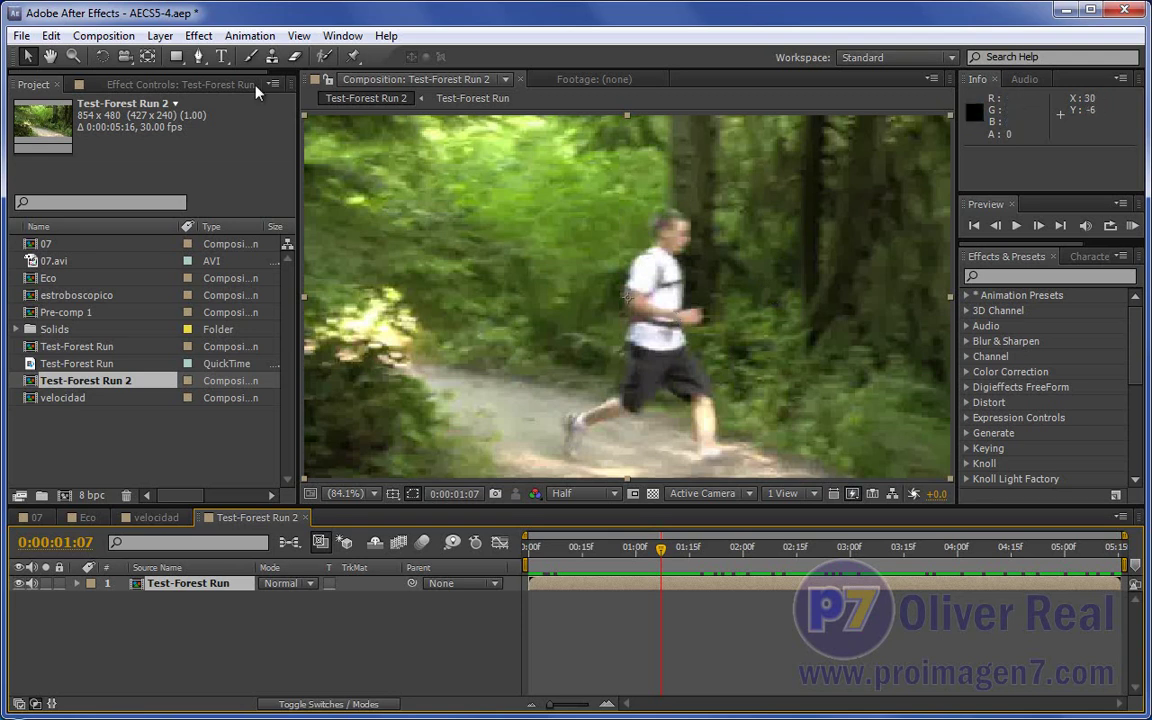
click(199, 57)
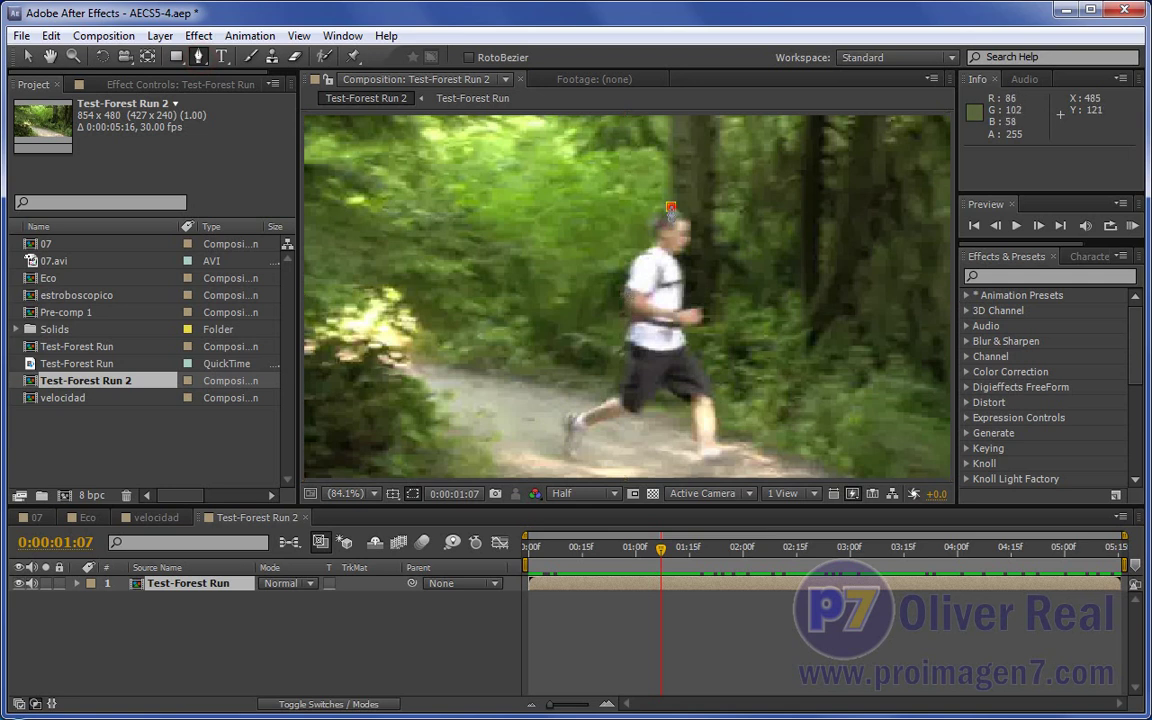
Step: Place mask points from the runner's head down his back and around the rear leg and foot
click(671, 207)
click(630, 253)
click(619, 287)
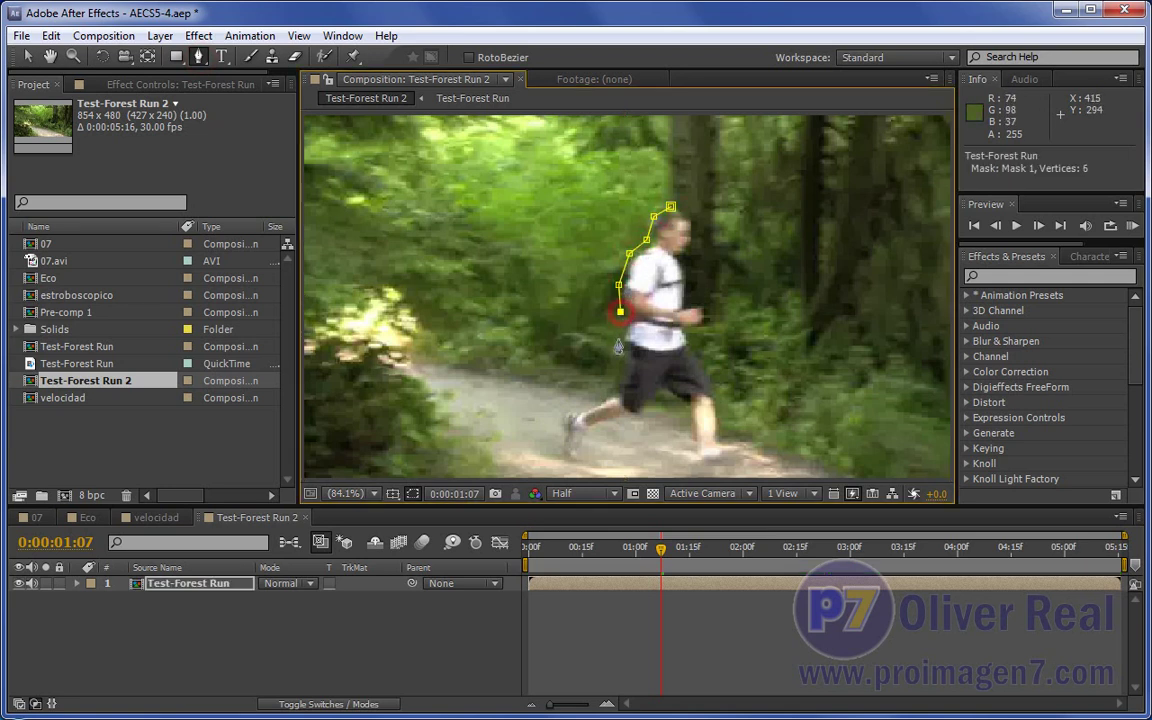
click(599, 394)
click(566, 402)
click(555, 432)
click(558, 459)
click(588, 459)
click(597, 440)
click(634, 418)
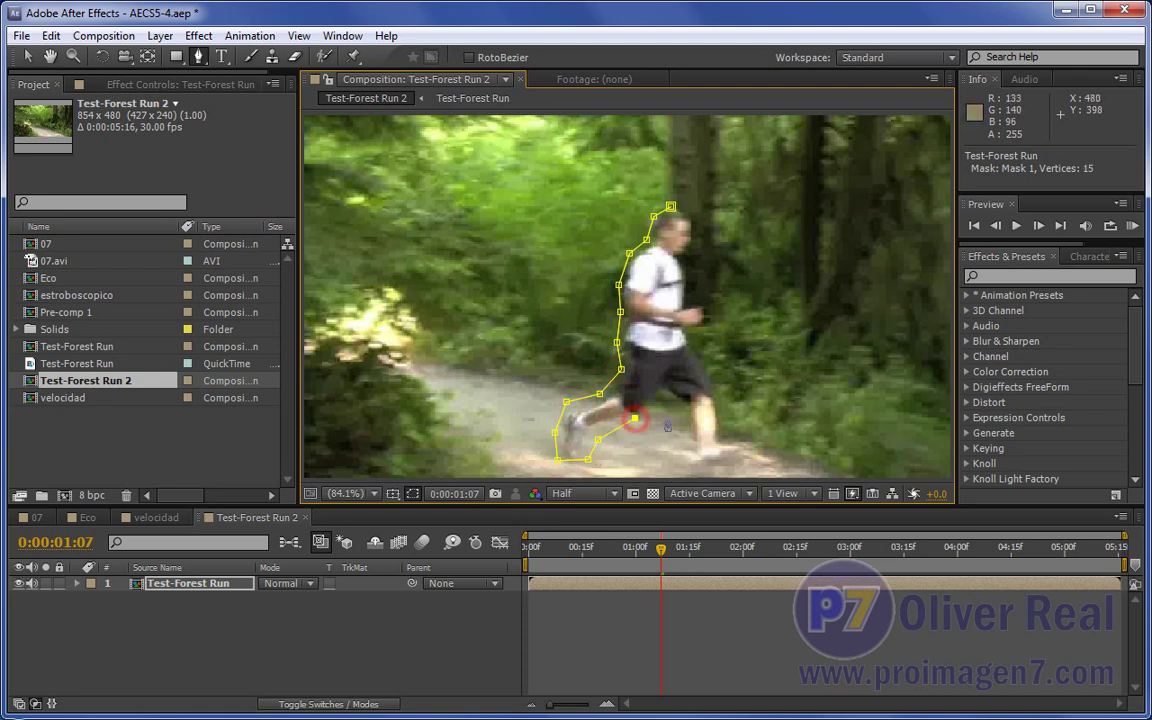
Step: Trace the front foot and body, close the mask at the head, and nudge a vertex near the arm
click(684, 449)
click(702, 471)
click(739, 469)
click(750, 444)
click(728, 437)
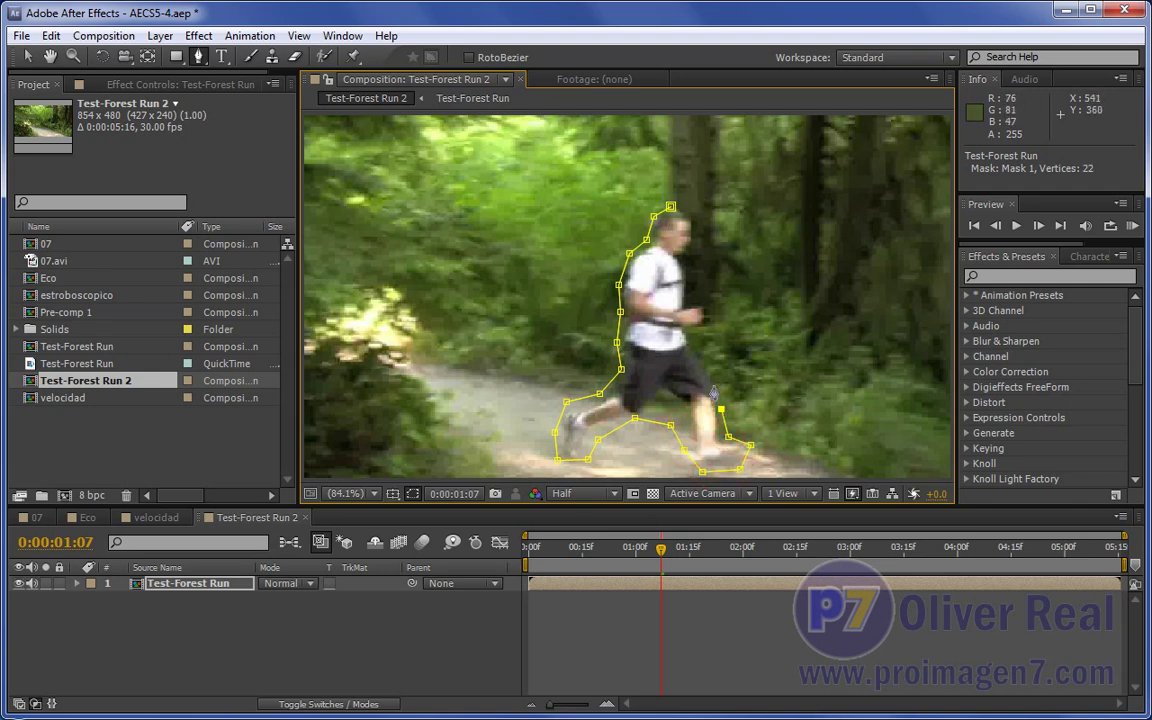
click(697, 334)
click(690, 263)
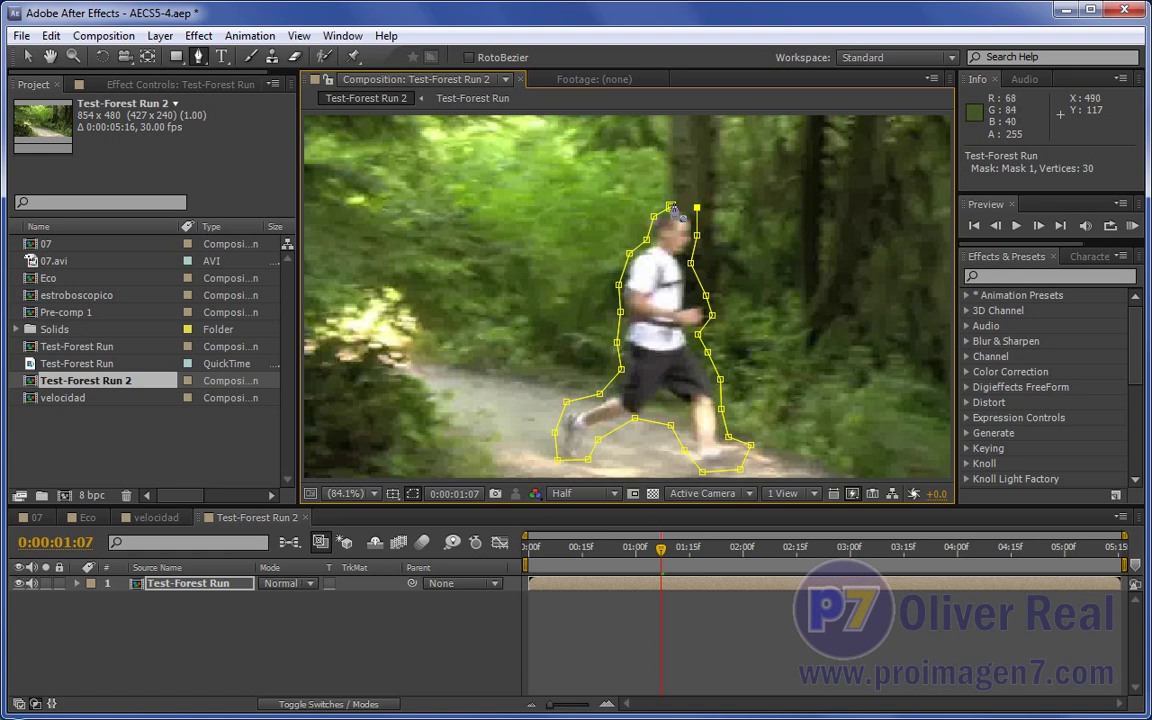
click(671, 208)
key(v)
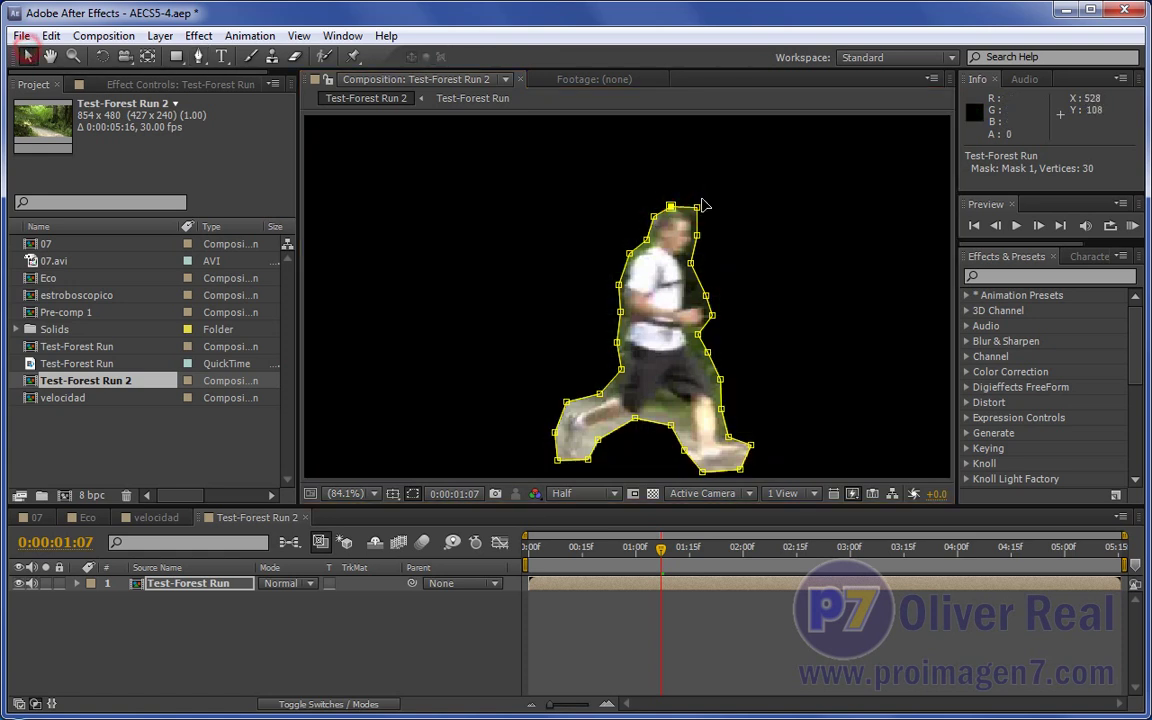
drag(705, 297, 697, 290)
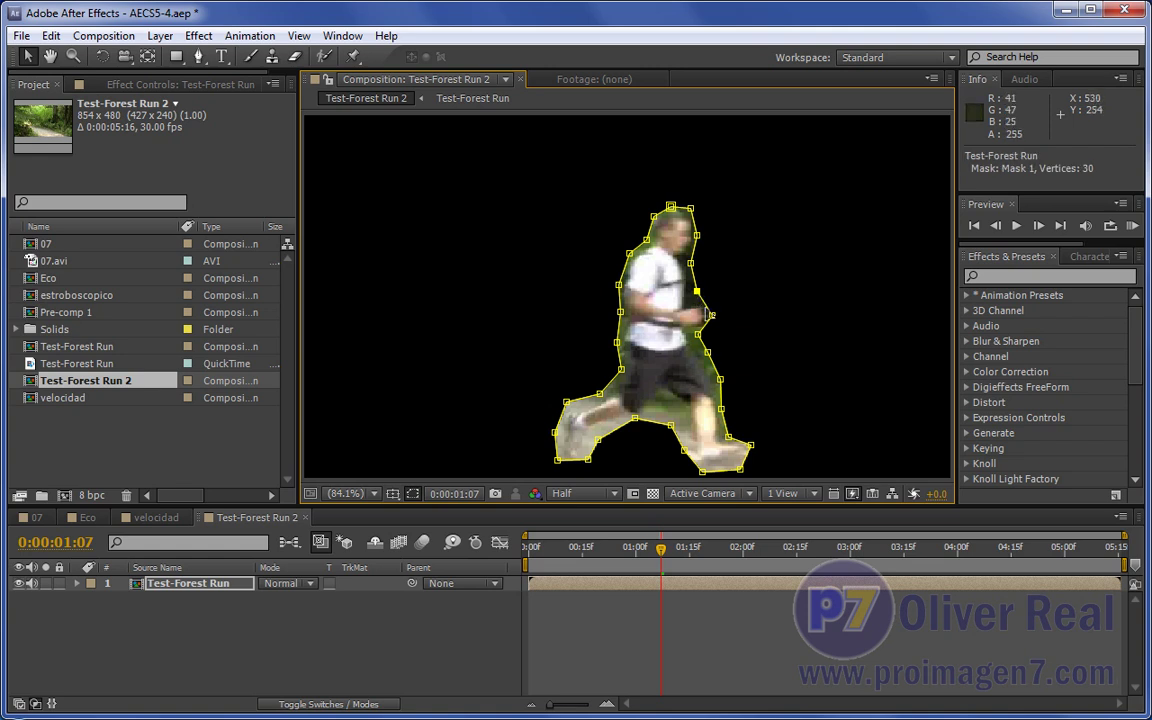
click(150, 518)
drag(574, 551, 633, 553)
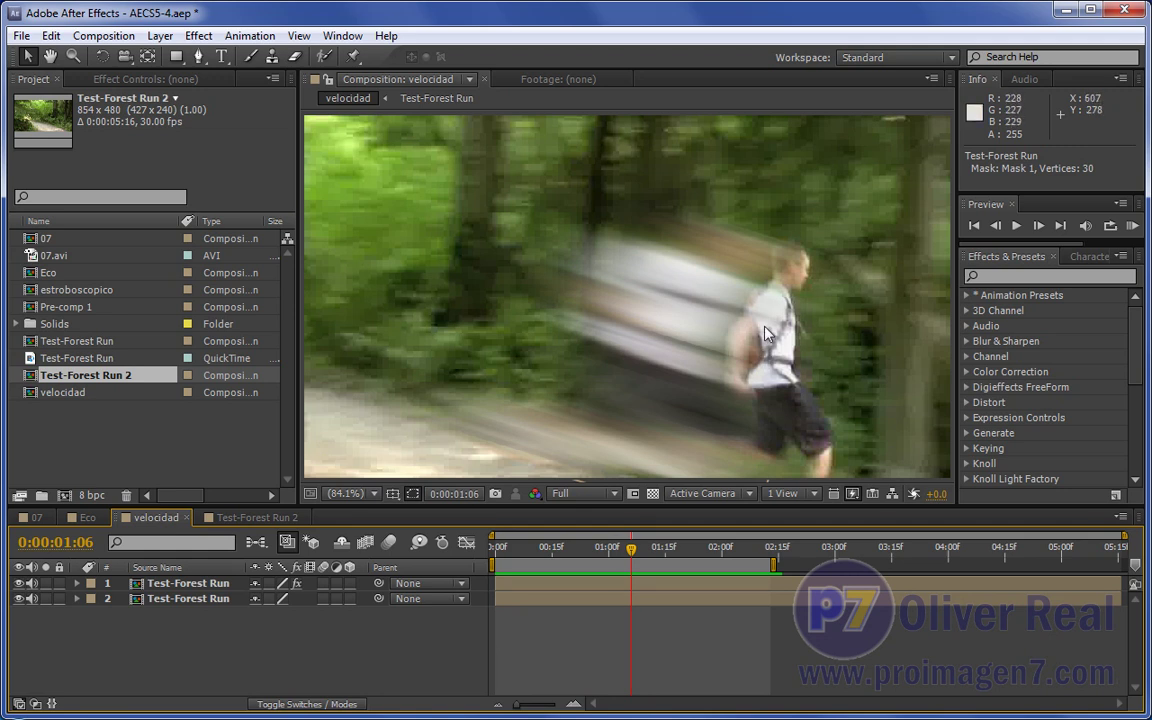
click(268, 518)
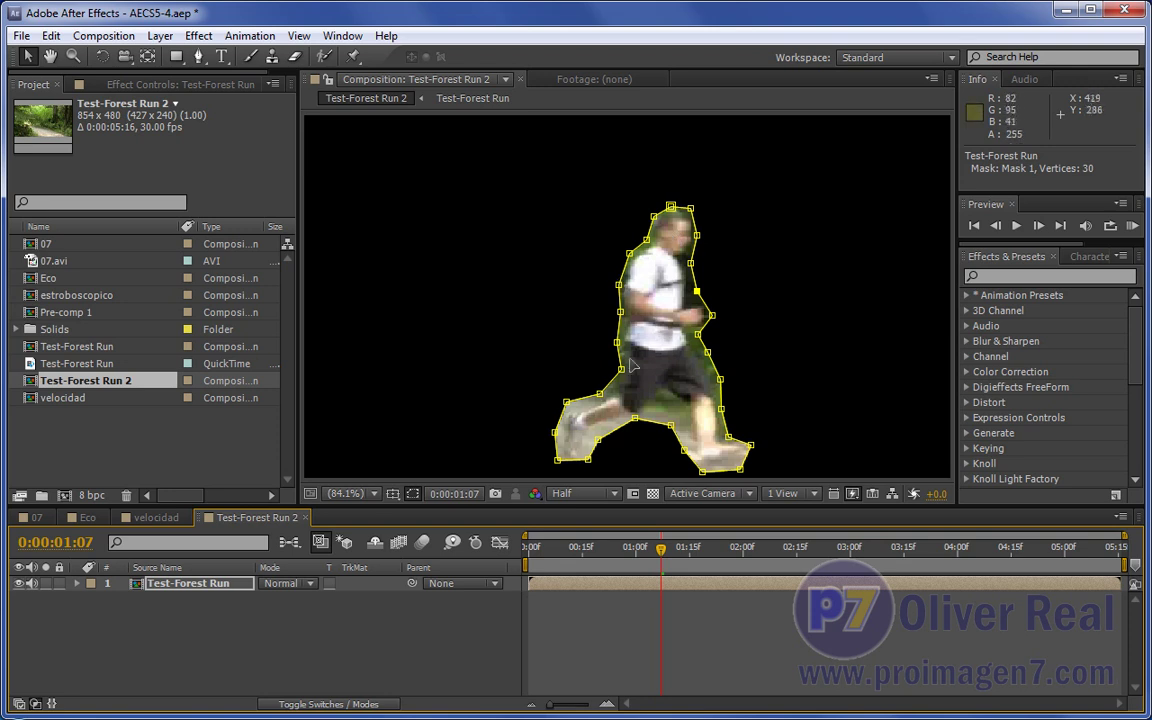
Step: Apply Time > Freeze Frame to the masked runner layer and check it across the timeline
right_click(660, 592)
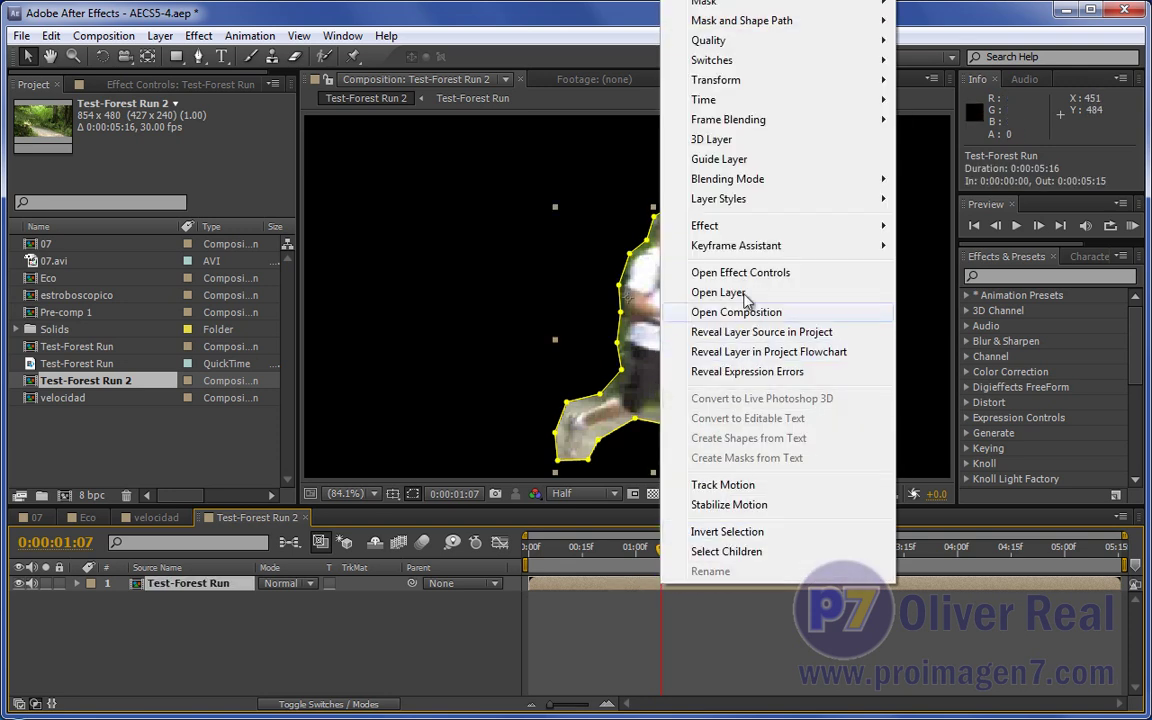
mouse_move(800, 101)
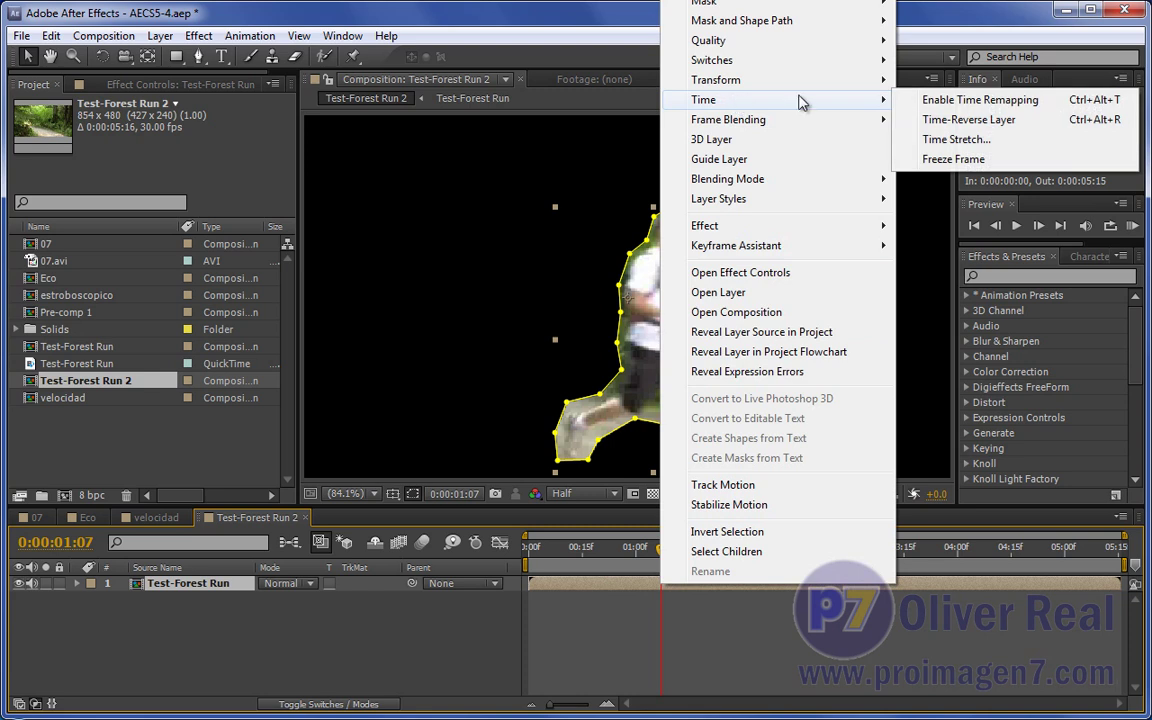
click(938, 162)
drag(659, 551, 1034, 560)
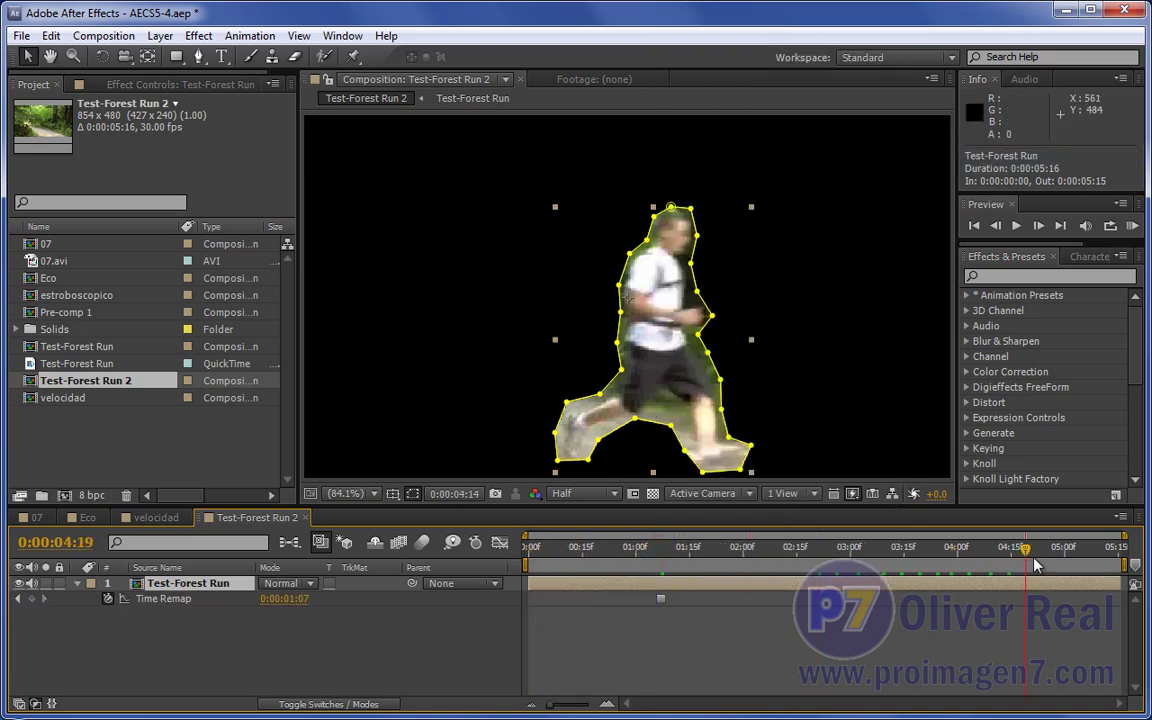
drag(1034, 563, 441, 566)
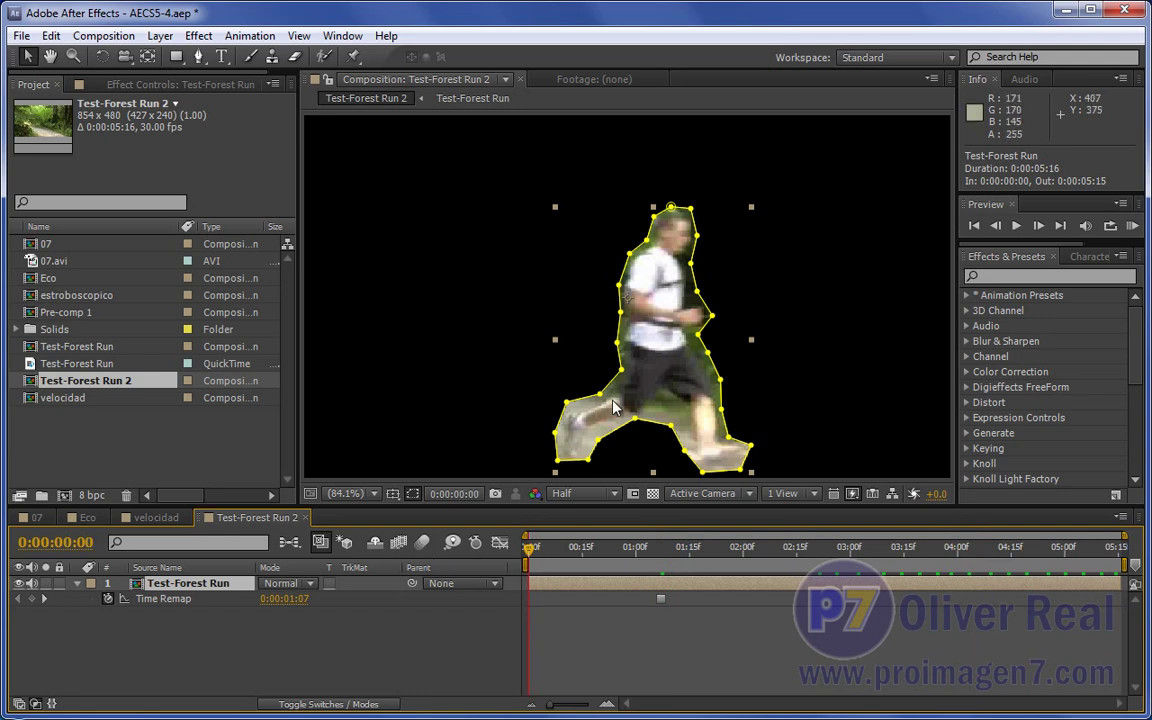
Step: Add Test-Forest Run beneath the masked layer and preview, settling on 0:00:01:08
drag(641, 248, 238, 541)
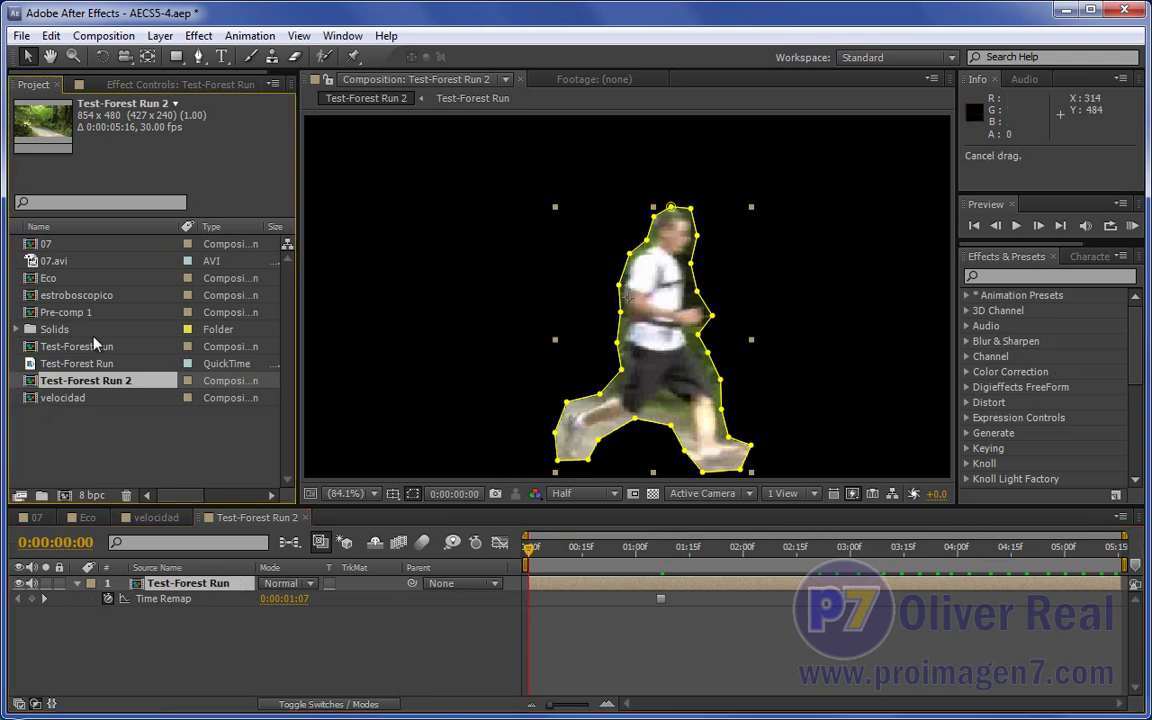
drag(76, 350, 199, 622)
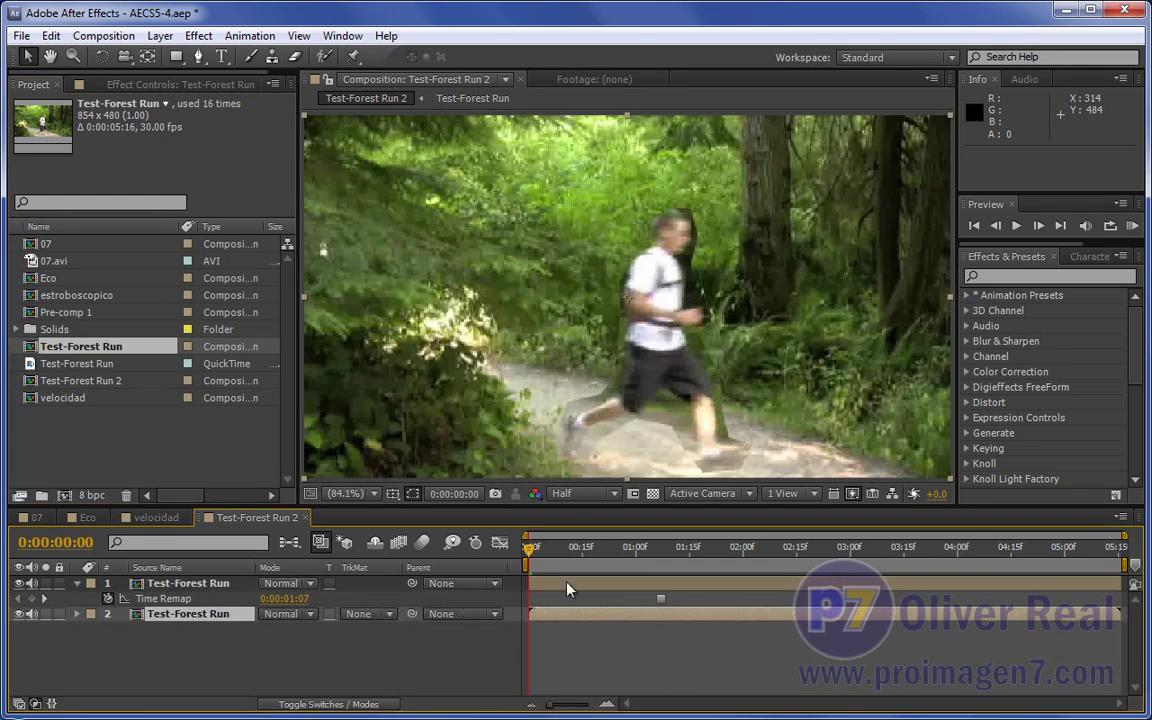
drag(530, 550, 707, 573)
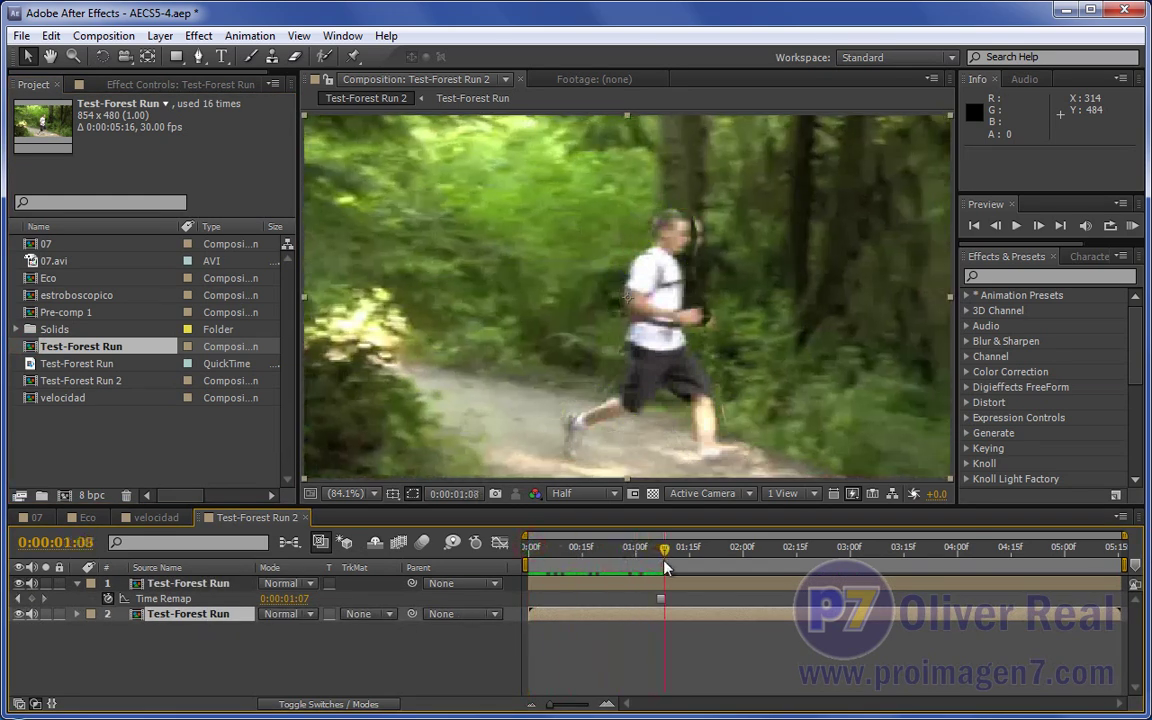
mouse_move(707, 573)
mouse_down()
mouse_move(682, 573)
mouse_move(665, 553)
mouse_up()
click(320, 586)
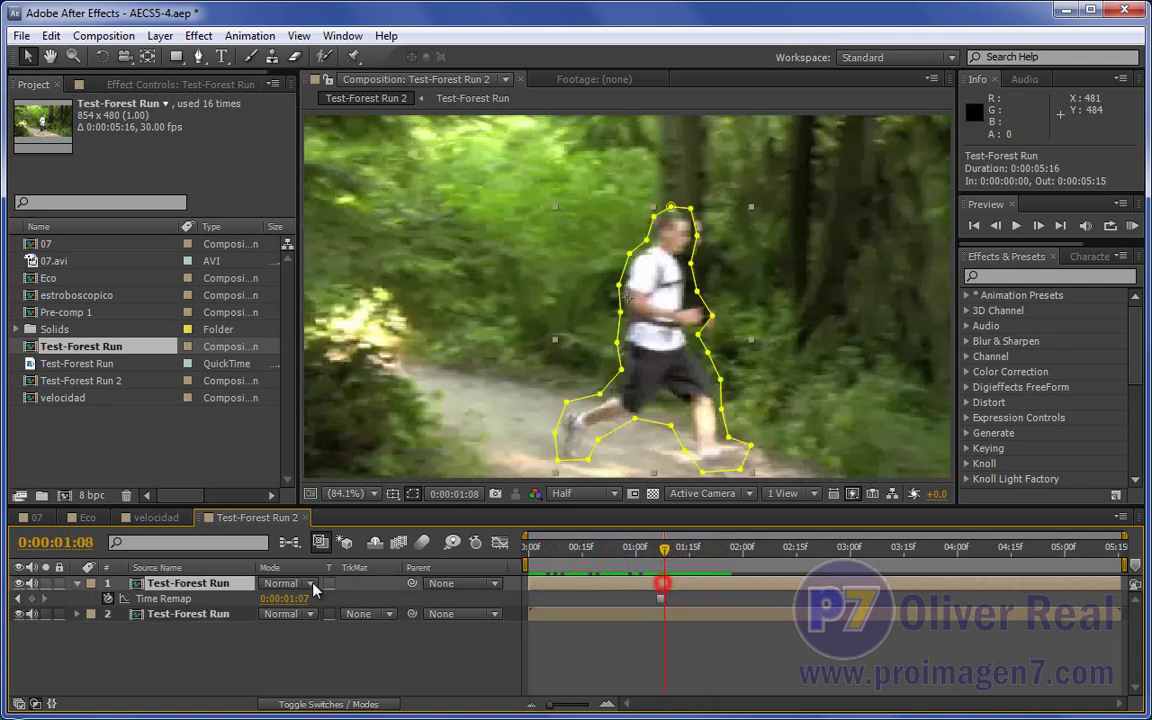
Step: Keyframe the runner mask's feather at about 10 pixels
key(f)
click(139, 613)
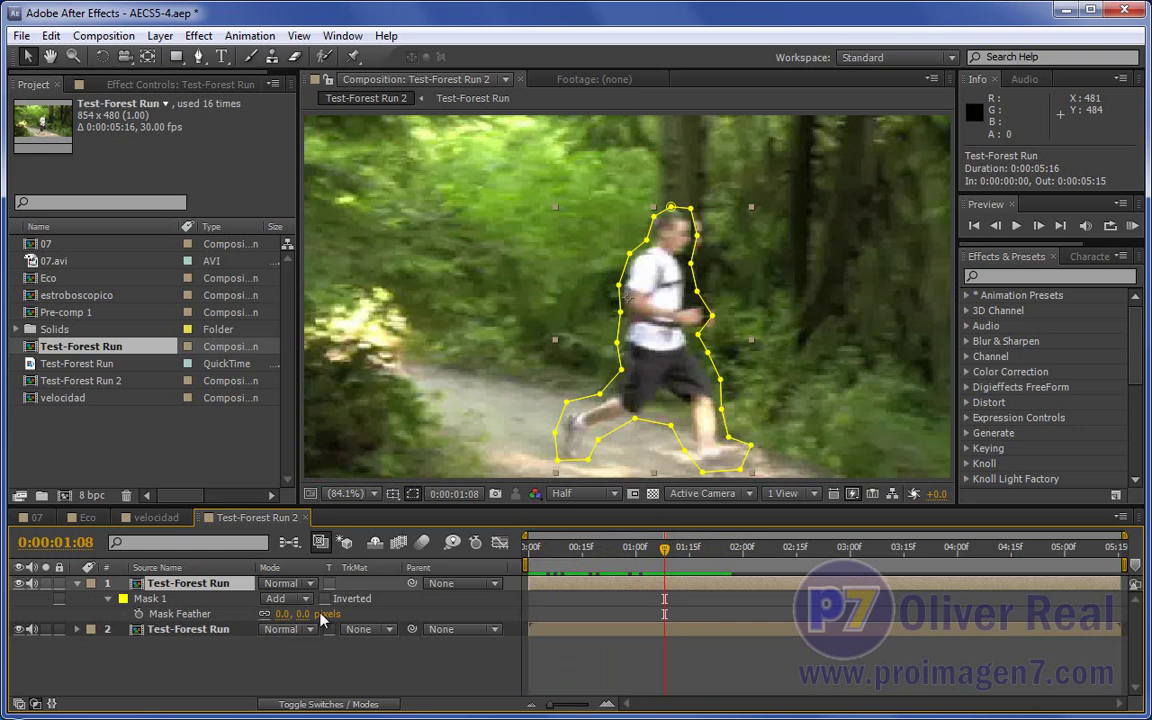
drag(290, 614, 303, 614)
drag(316, 614, 318, 614)
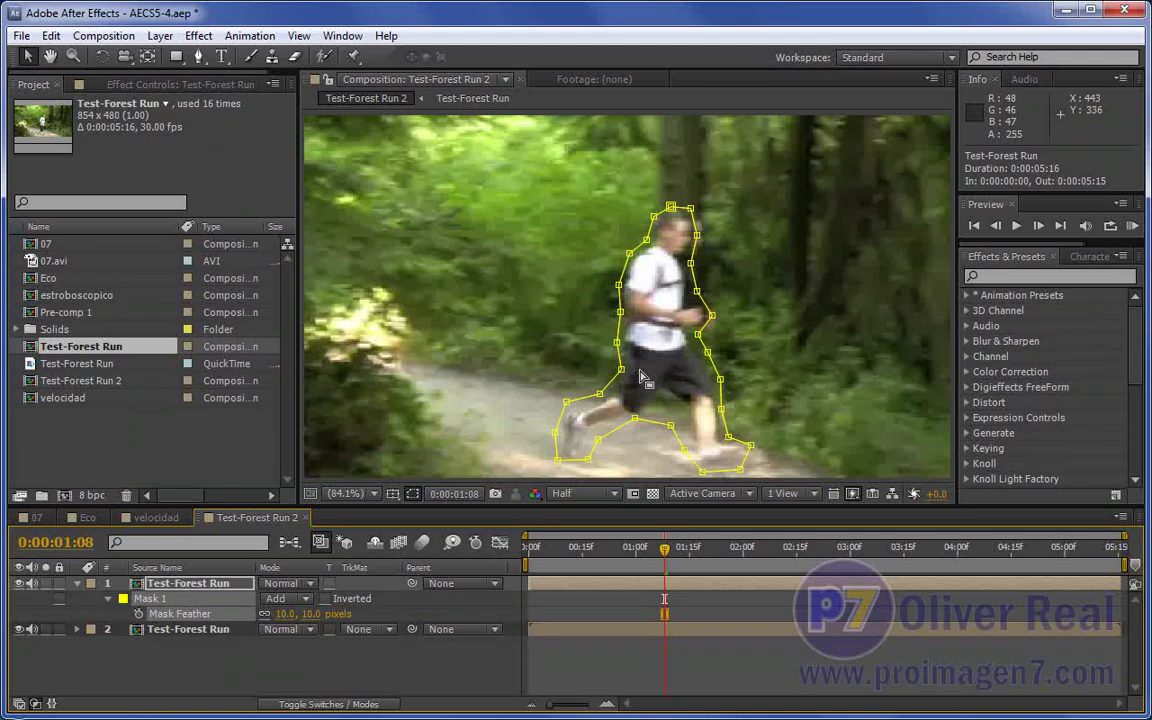
Step: Apply Fast Blur to the masked runner with Horizontal dimension and Blurriness 92
click(197, 38)
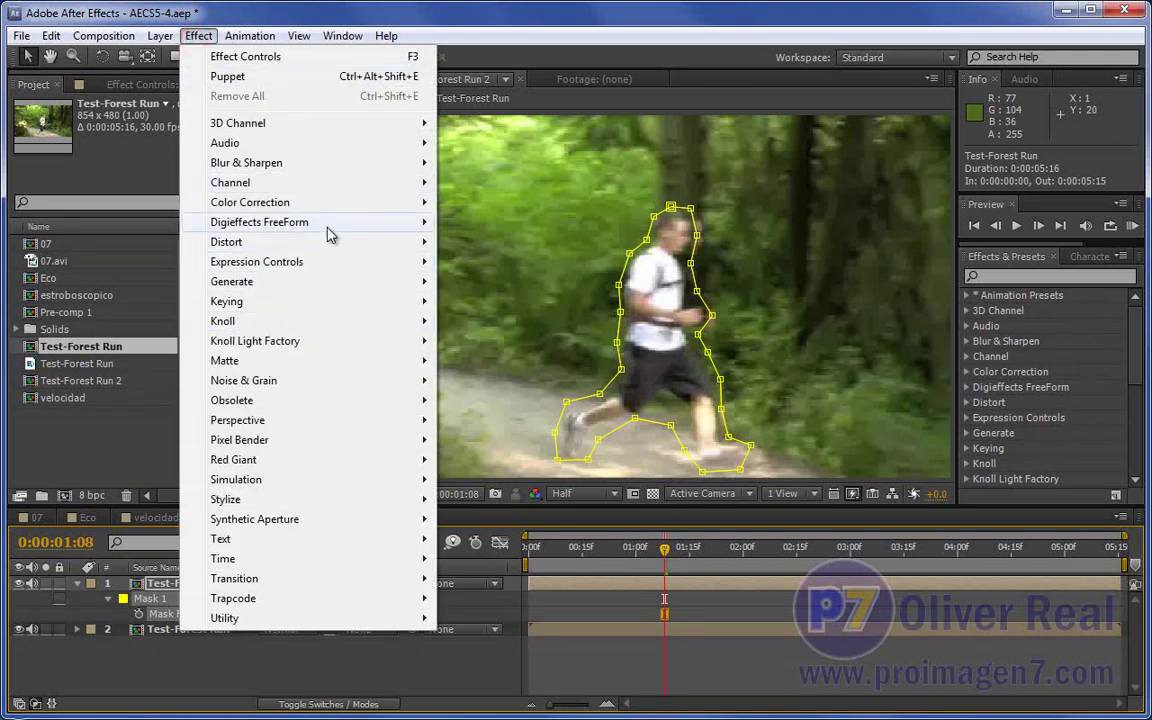
mouse_move(330, 234)
mouse_move(347, 164)
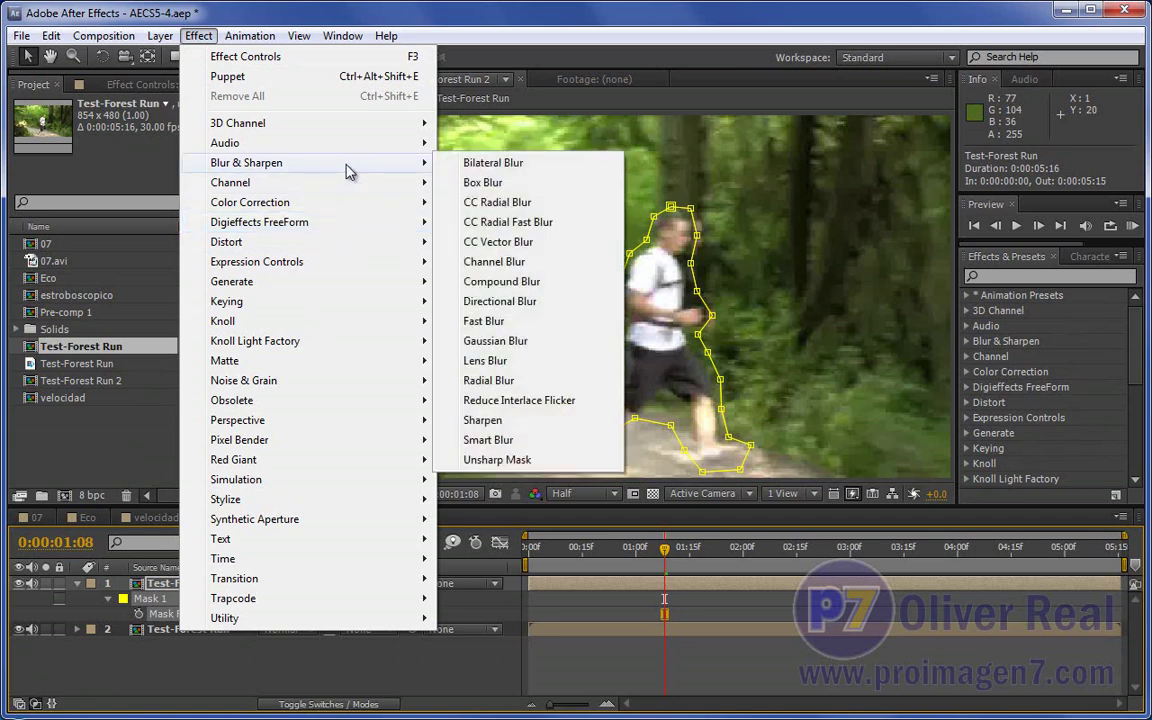
click(500, 321)
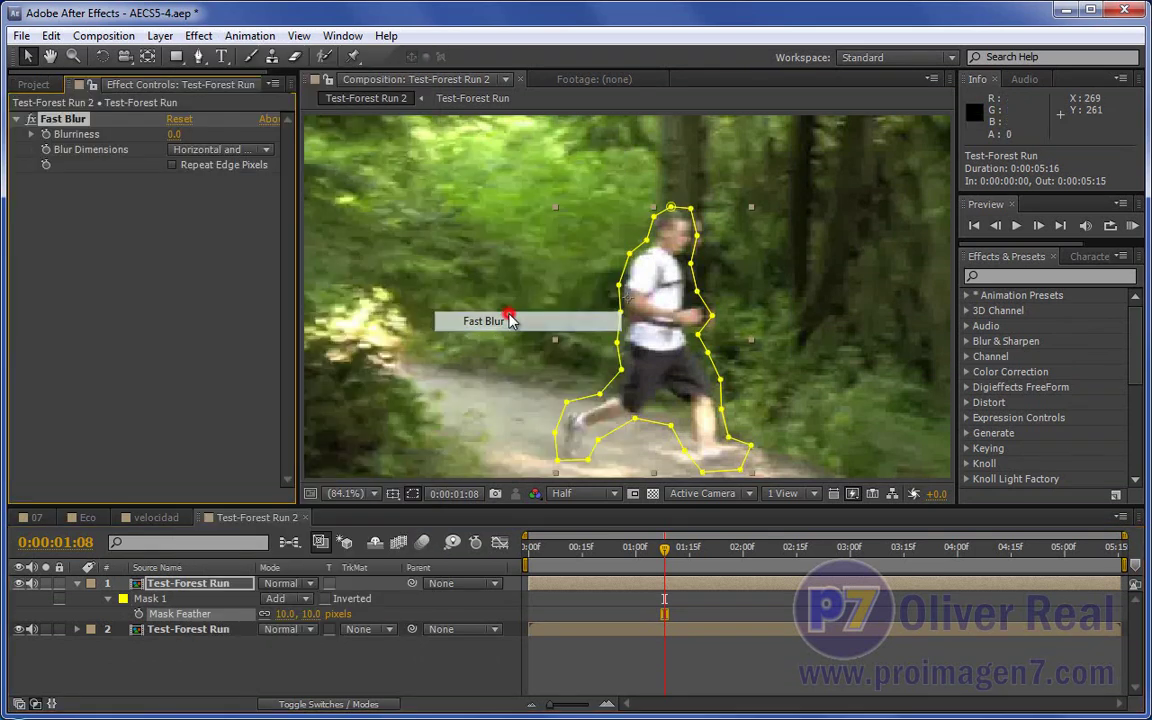
click(248, 150)
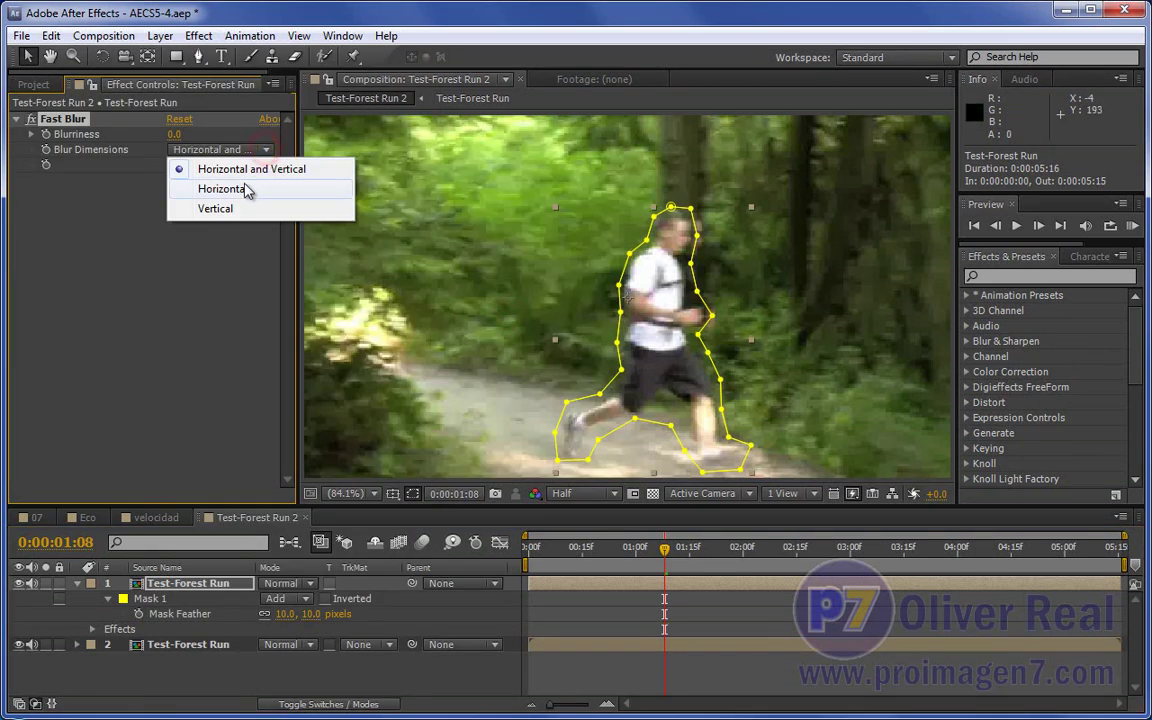
click(240, 188)
mouse_move(174, 134)
mouse_down()
mouse_move(255, 134)
mouse_move(234, 147)
mouse_up()
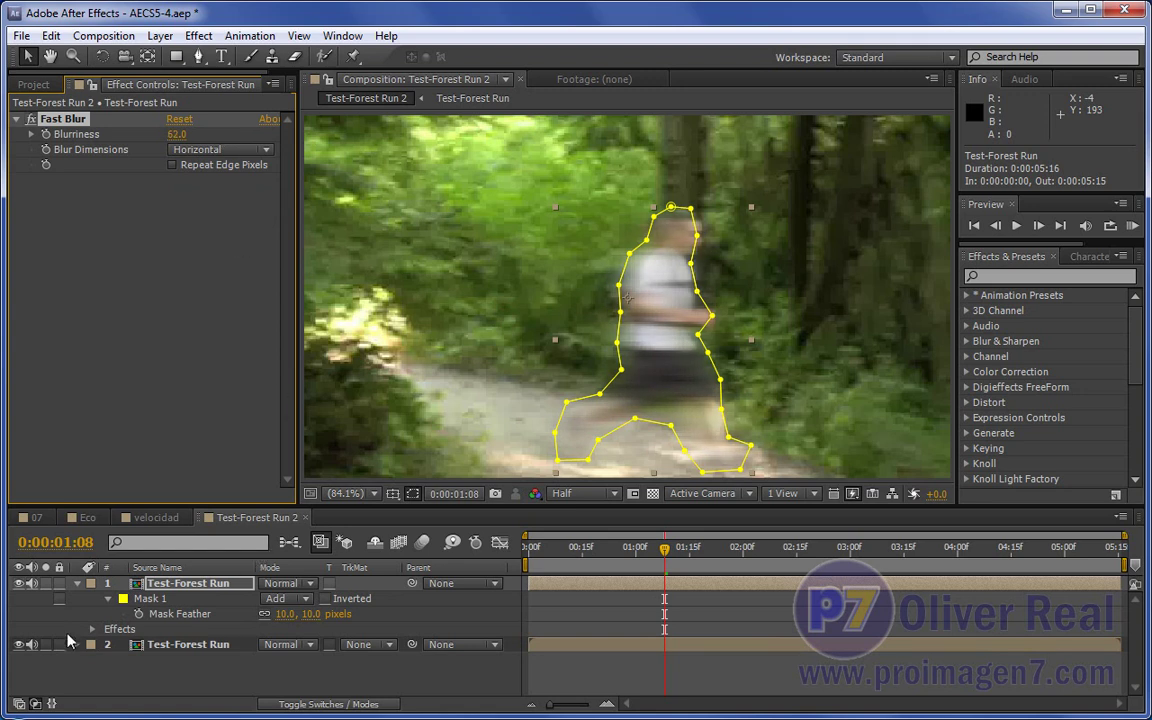
Step: Raise Blurriness to 100 with the background hidden, restore it, then hide the blurred copy
click(18, 644)
mouse_move(176, 134)
mouse_down()
mouse_move(230, 146)
mouse_move(171, 286)
mouse_up()
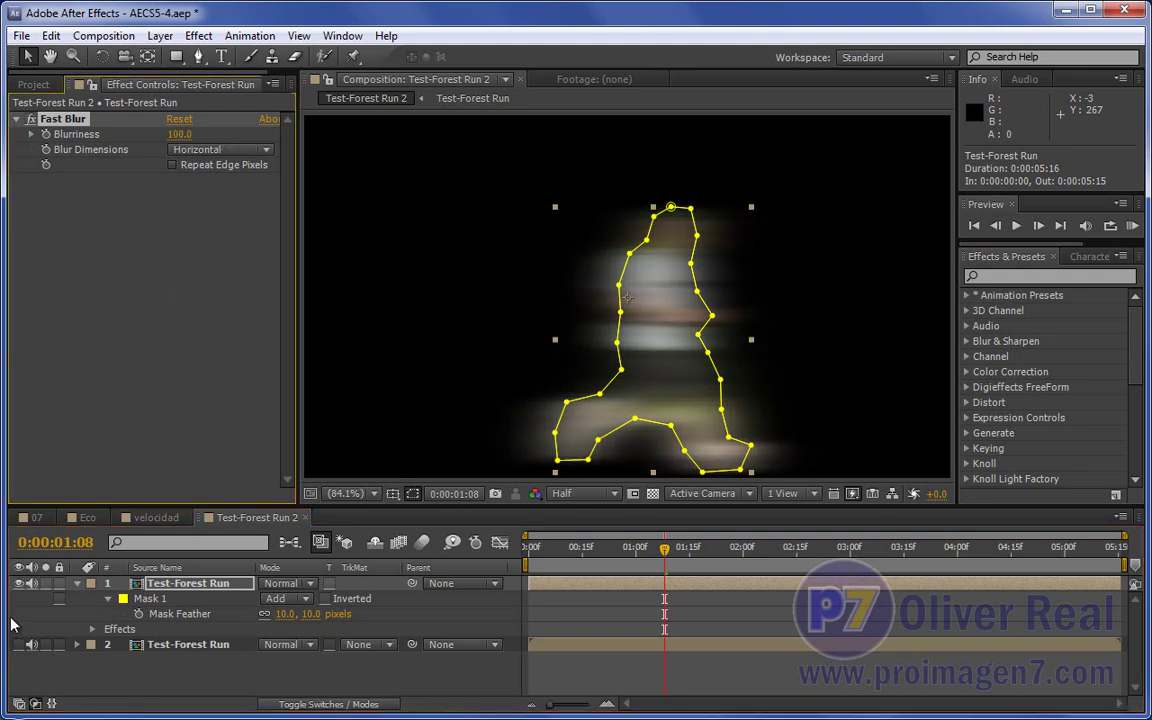
click(19, 645)
drag(610, 548, 660, 549)
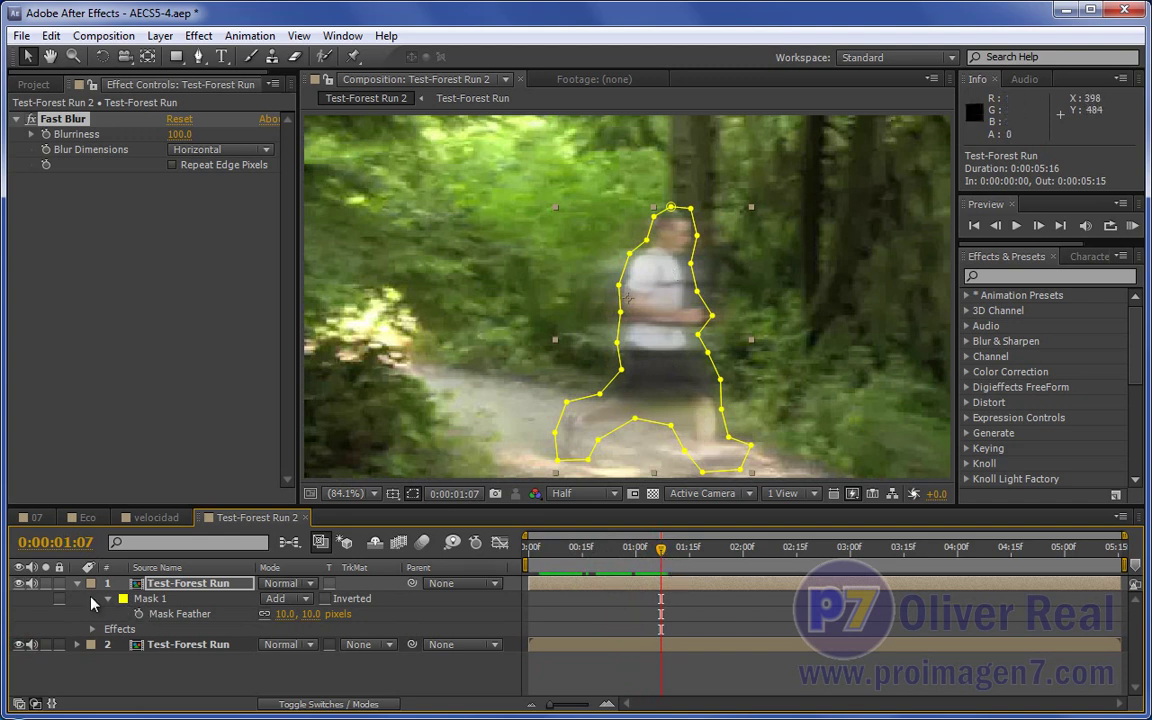
click(18, 583)
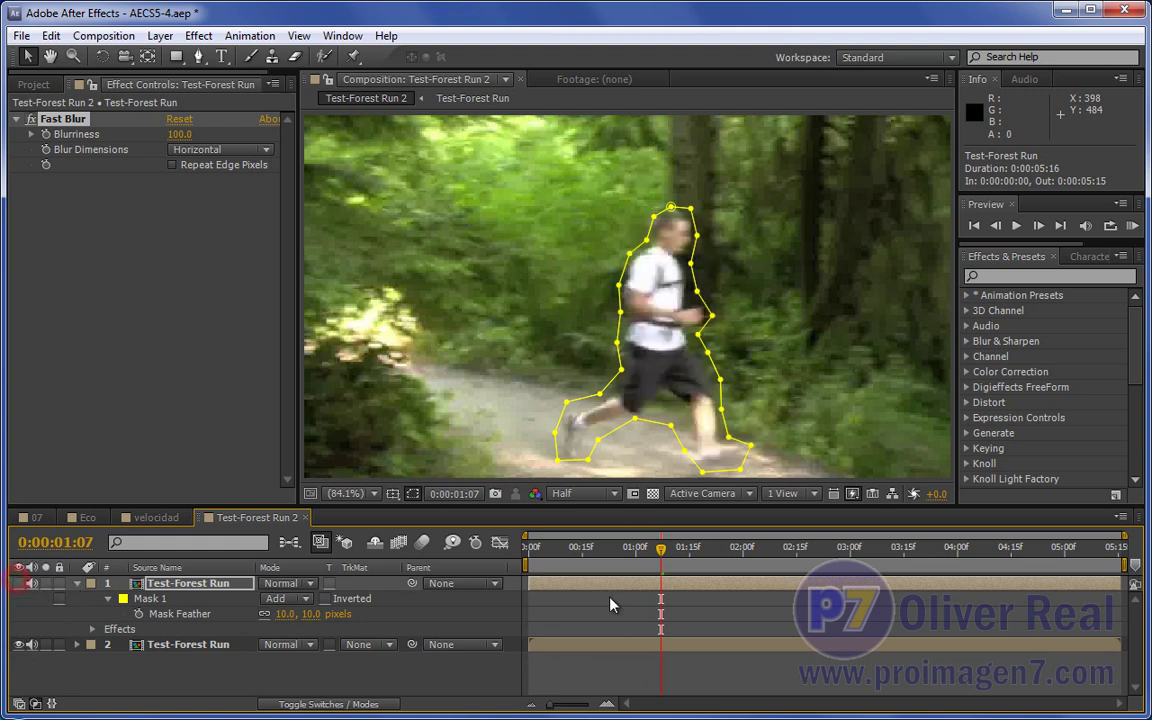
Step: Enable Time Remapping on the background Test-Forest Run layer at 0:00:01:08
drag(655, 550, 657, 556)
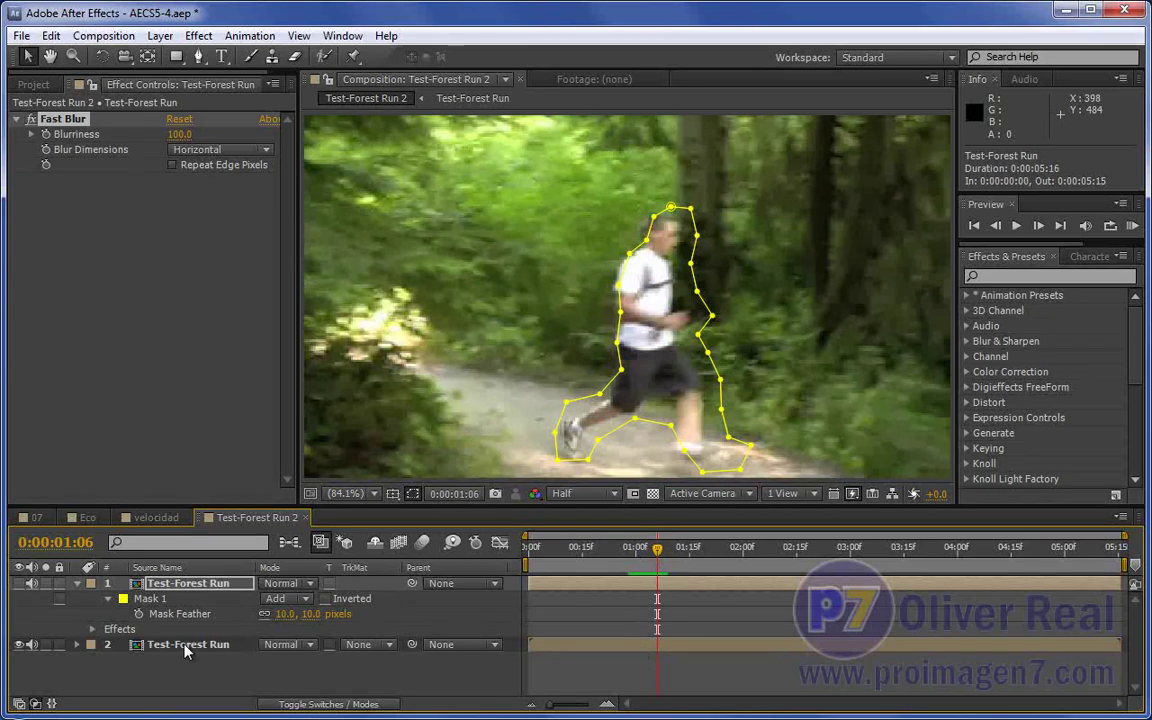
right_click(645, 648)
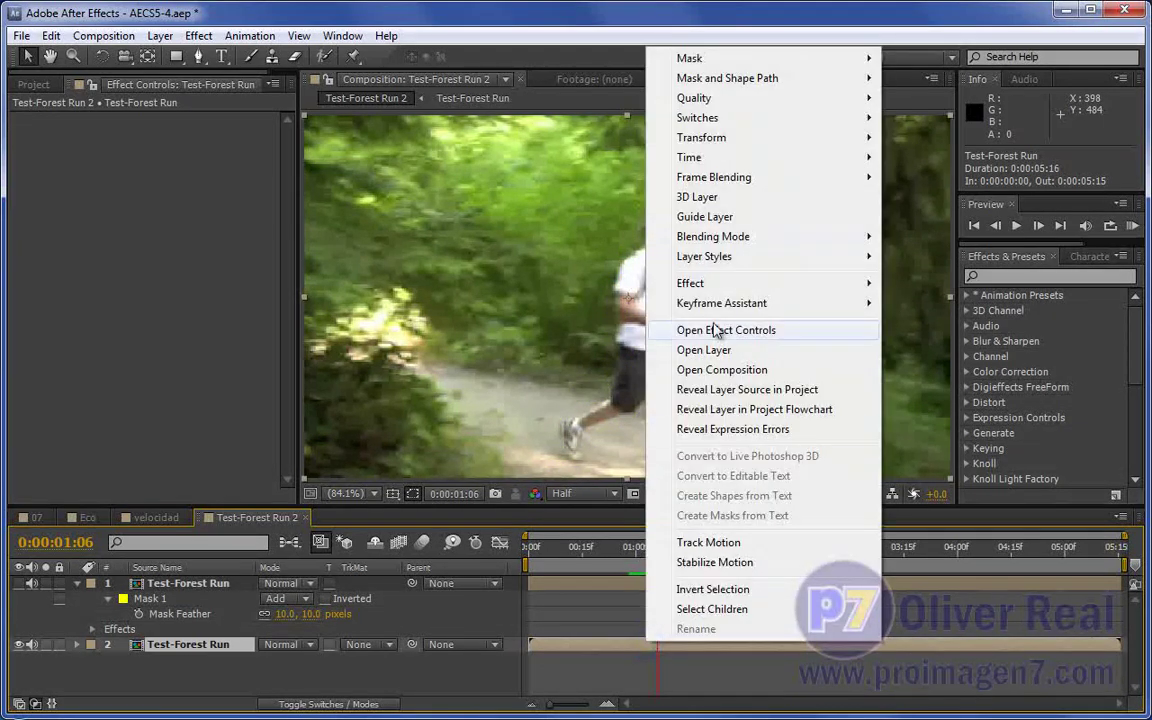
mouse_move(758, 160)
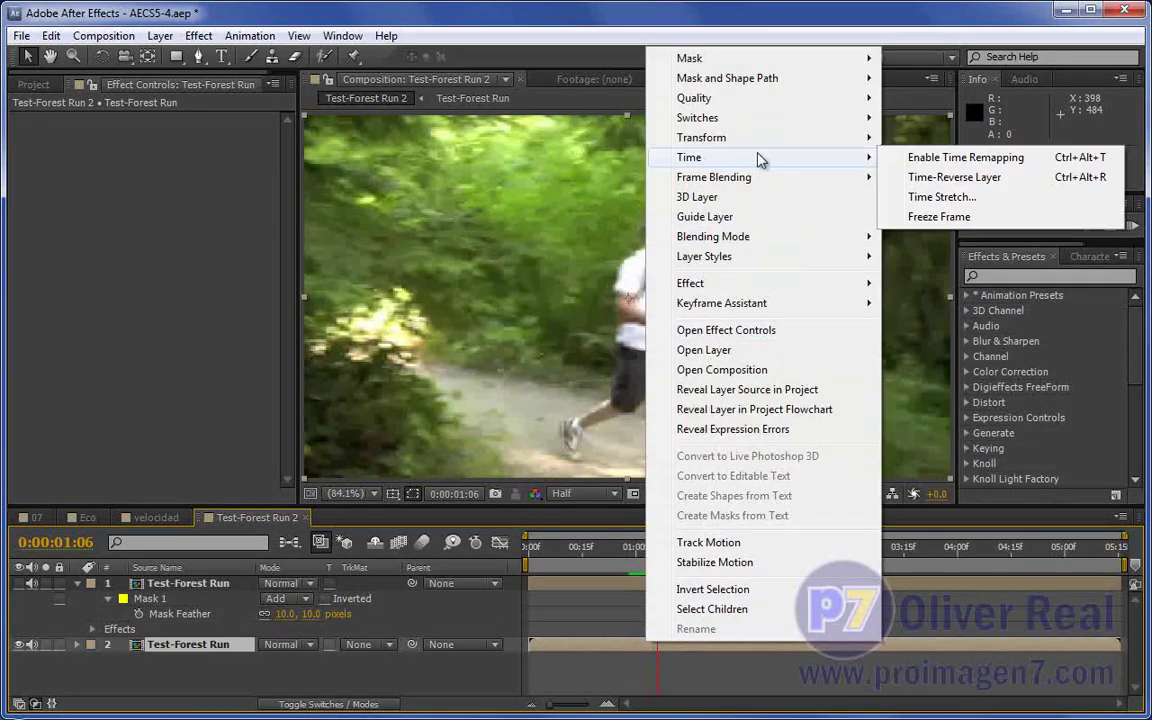
click(940, 160)
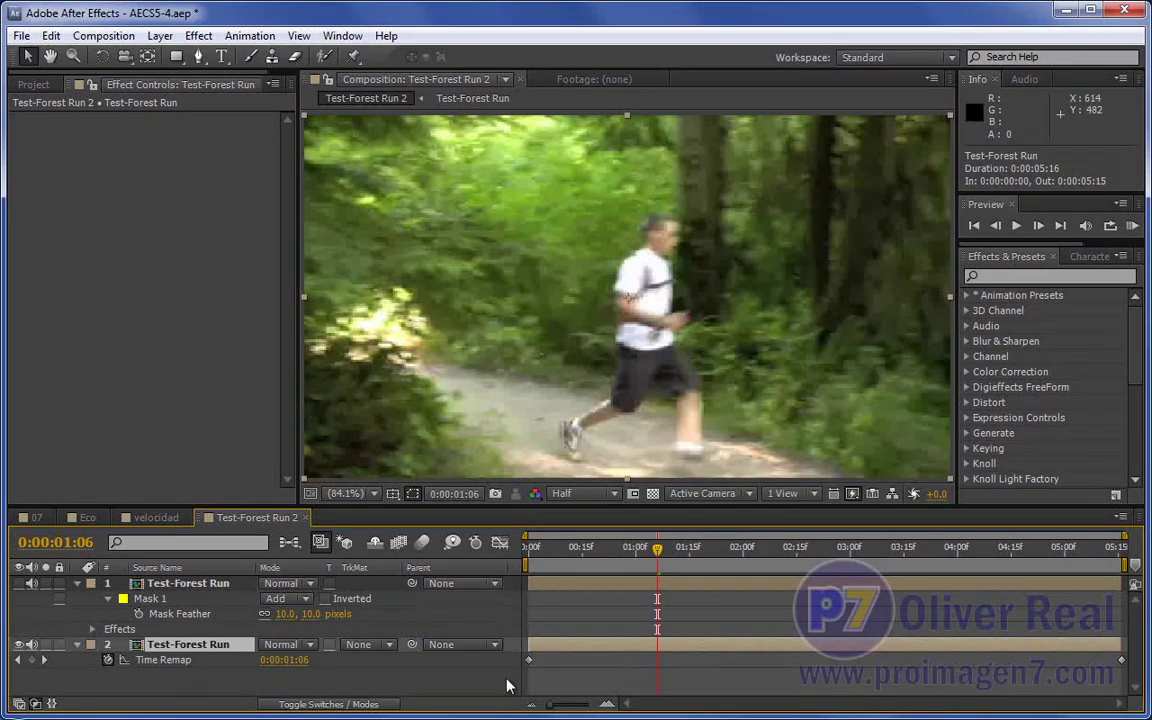
Step: Add Time Remap keyframes at 0:00:01:08 and at a later point in the clip
drag(668, 543, 666, 560)
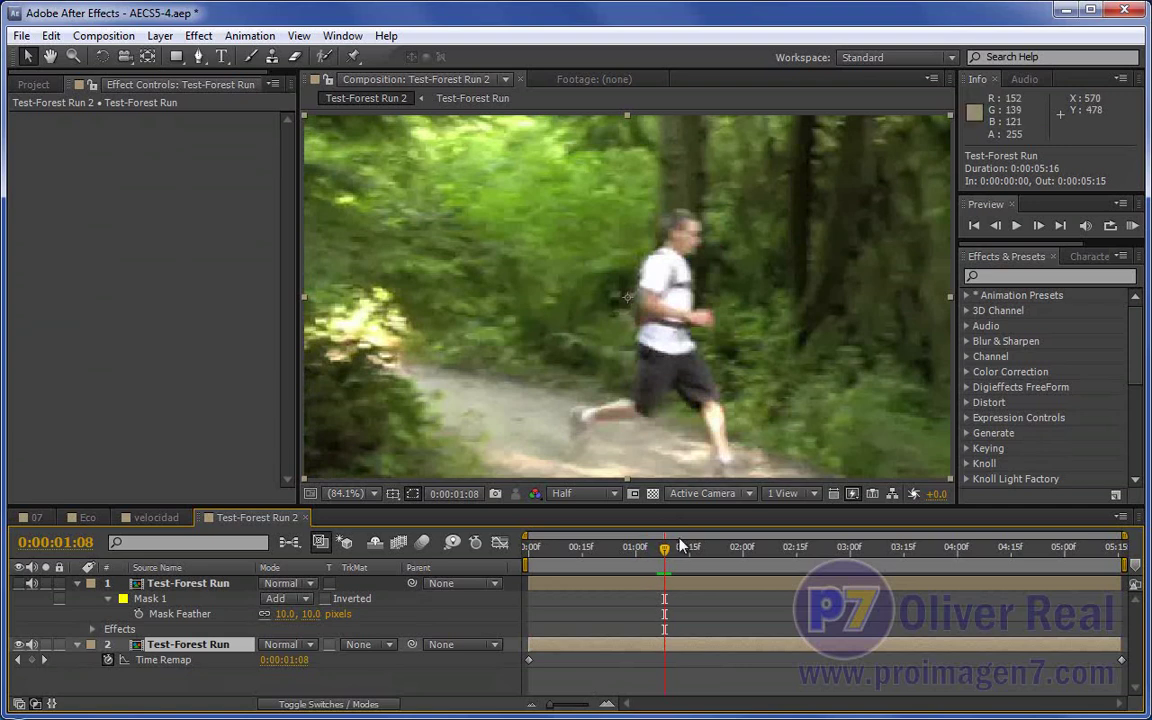
click(32, 660)
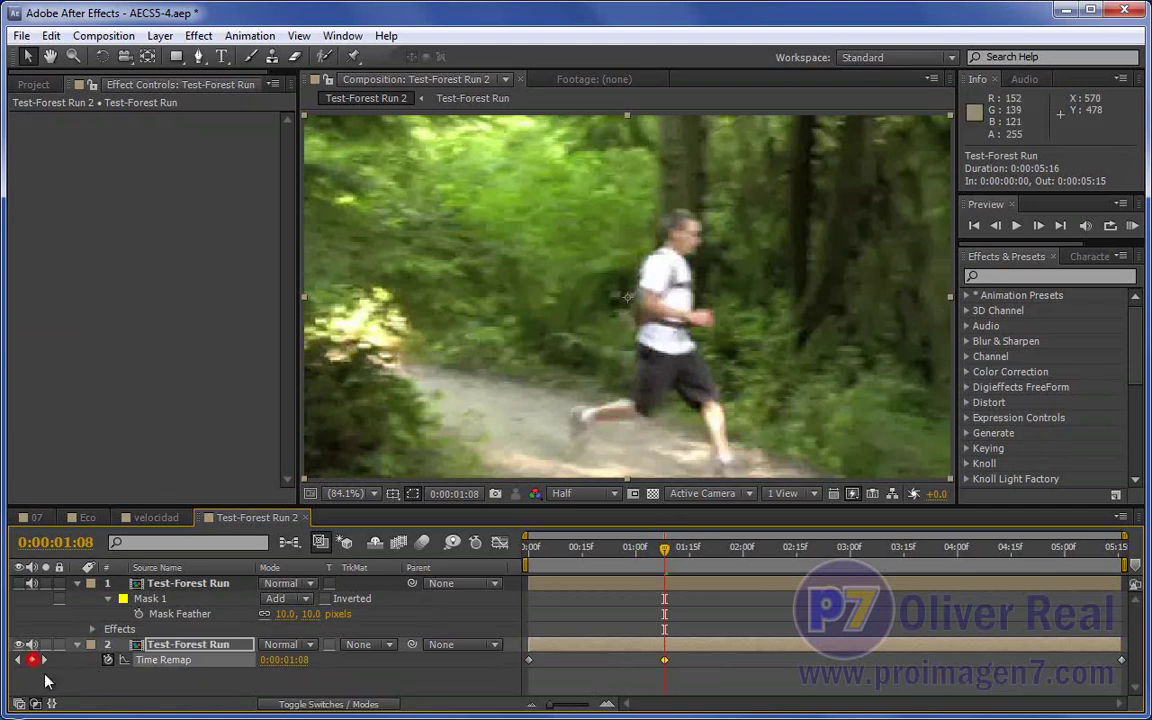
click(666, 659)
drag(668, 553, 1036, 560)
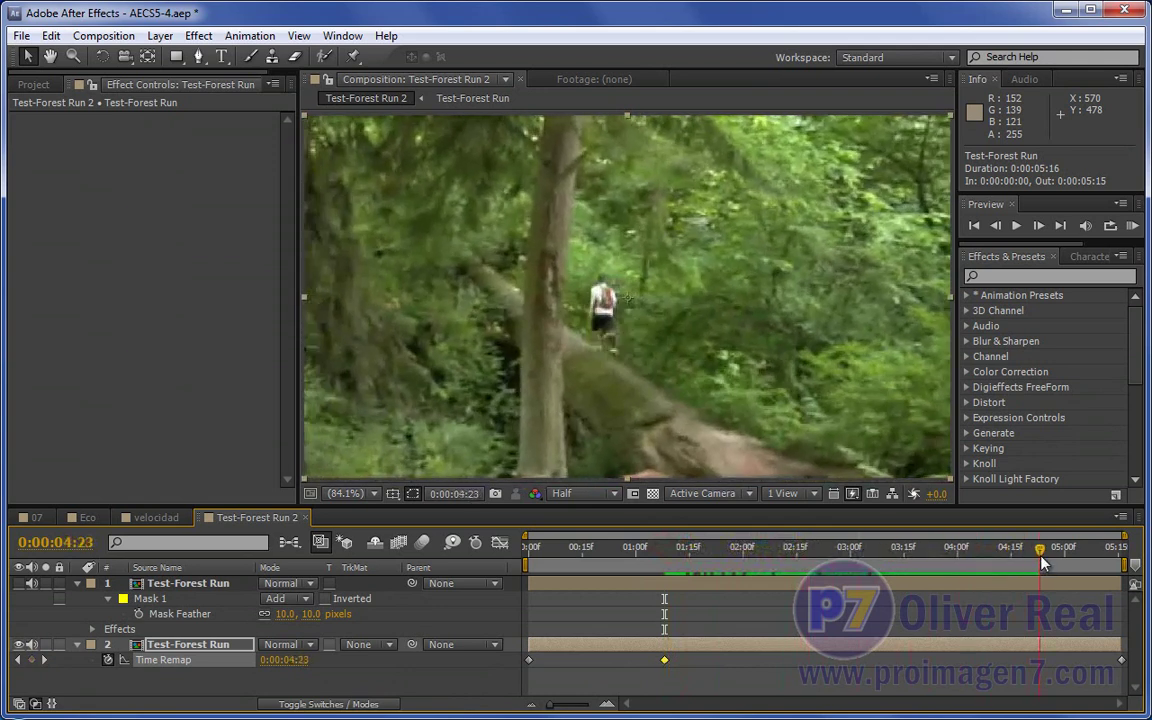
click(31, 661)
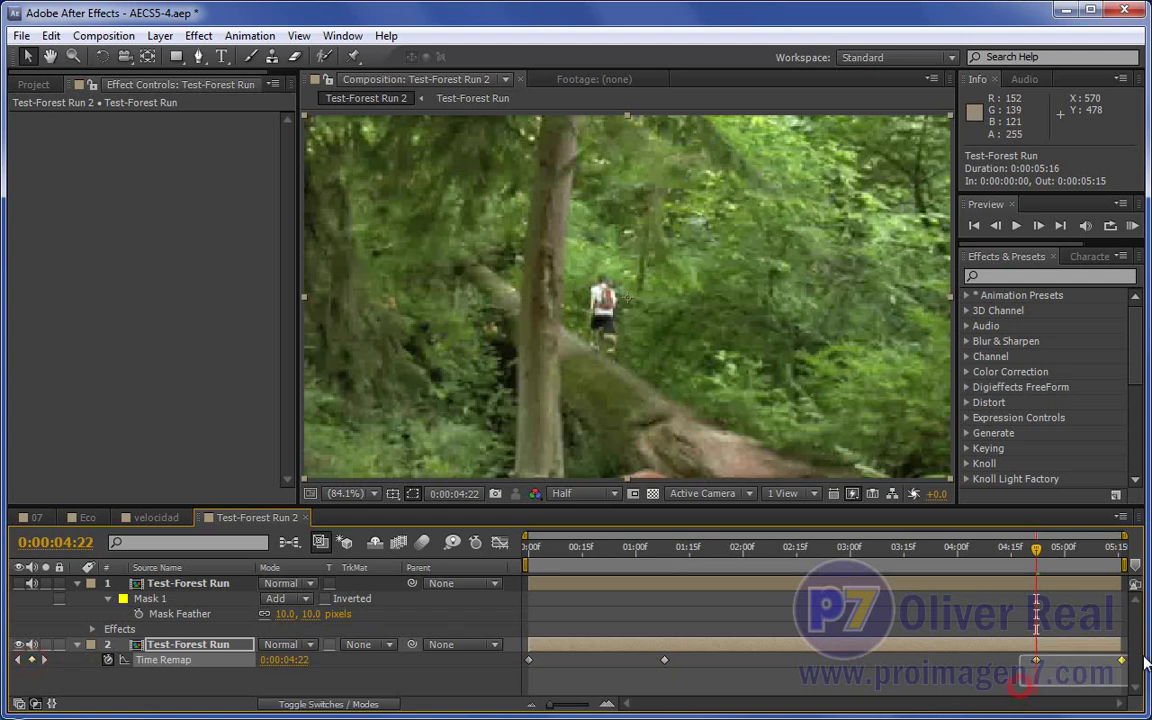
Step: Drag the later Time Remap keyframes earlier to speed up the footage after 1;08
drag(1036, 660, 864, 660)
drag(765, 668, 750, 668)
drag(658, 548, 642, 548)
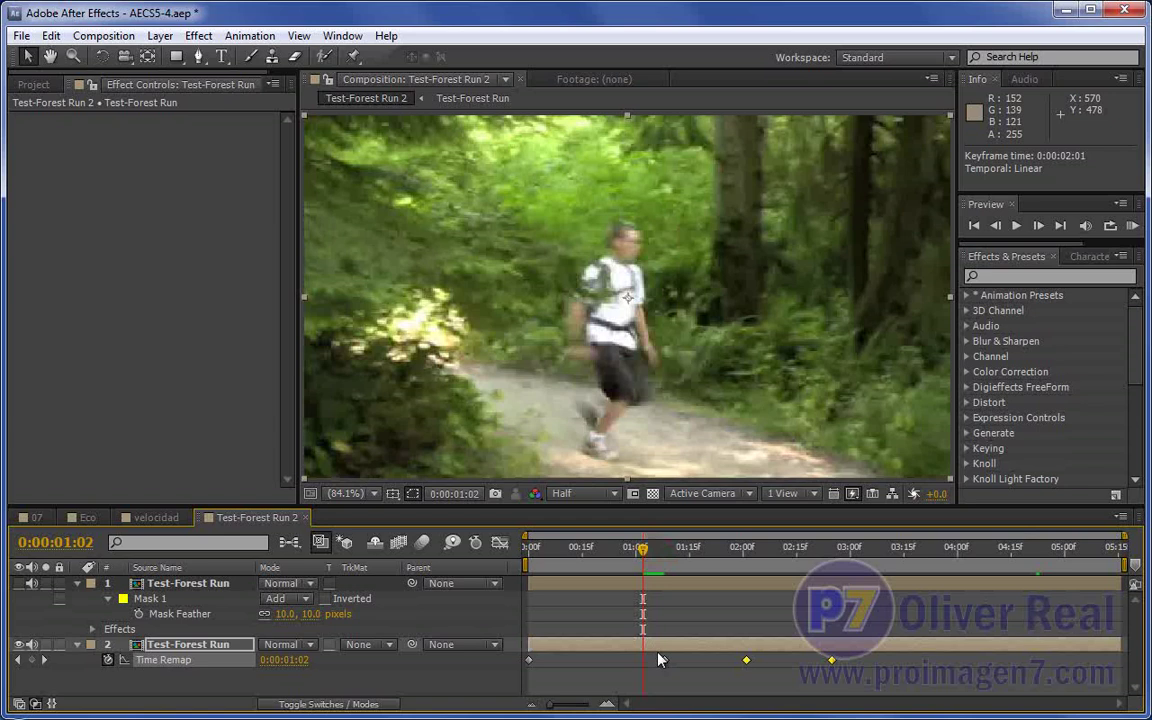
drag(642, 565, 717, 550)
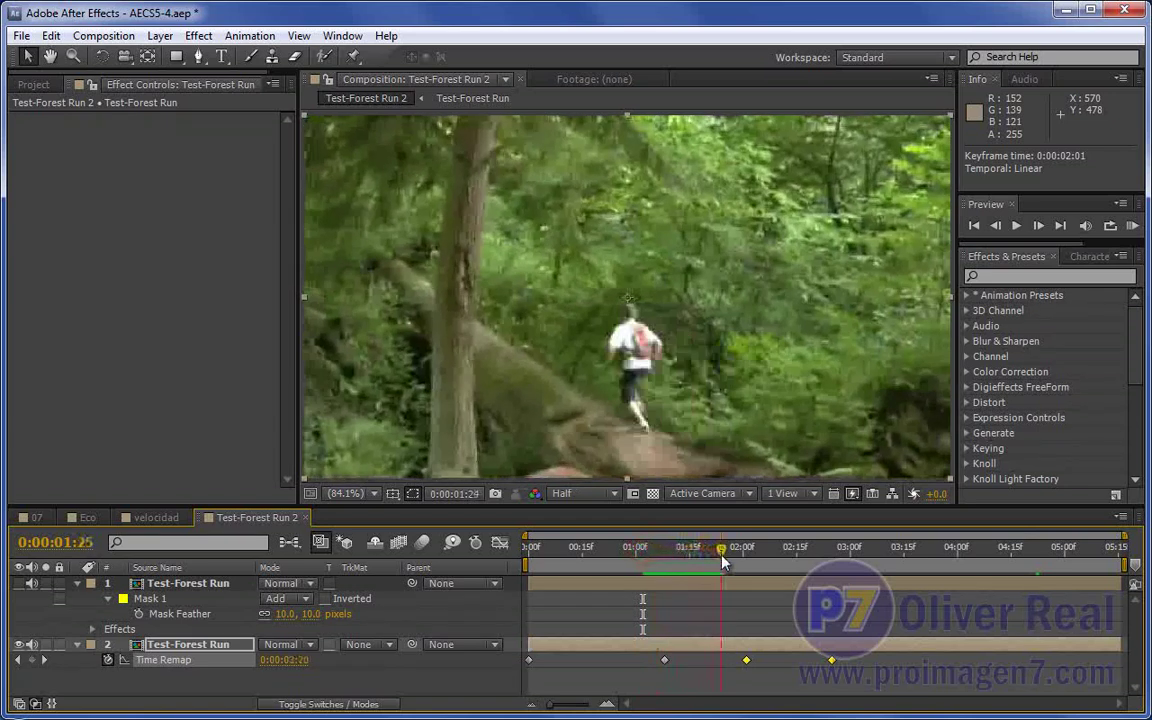
drag(748, 663, 723, 663)
drag(717, 552, 643, 578)
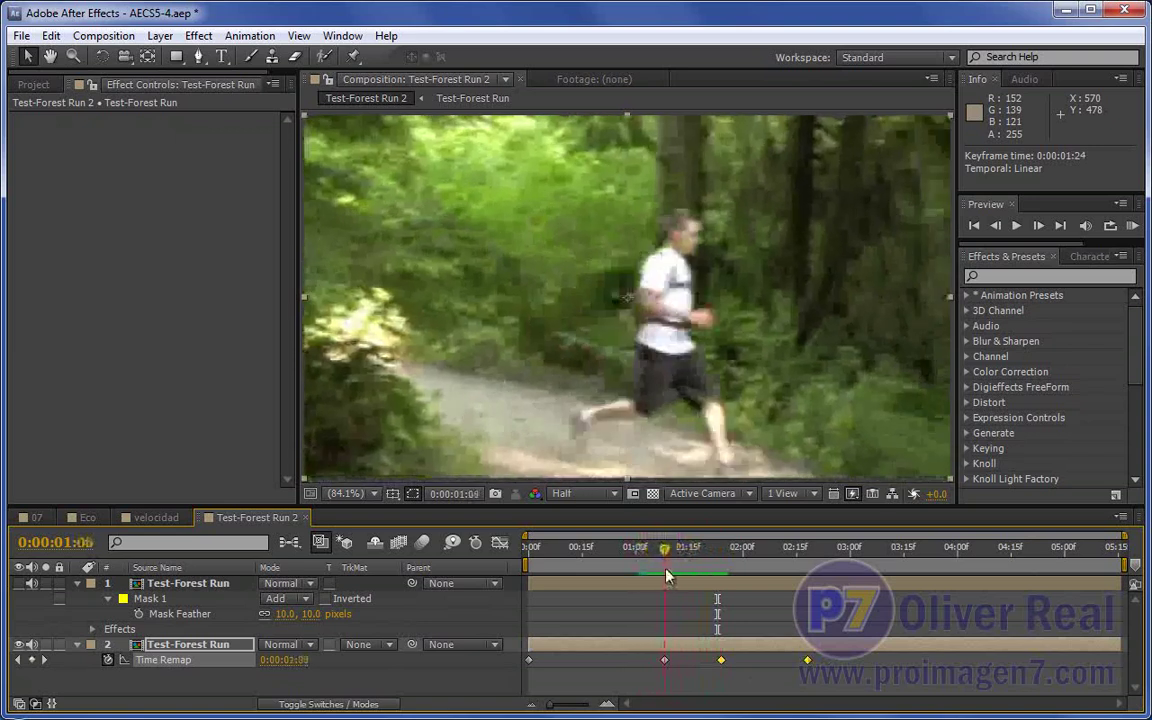
drag(643, 578, 692, 572)
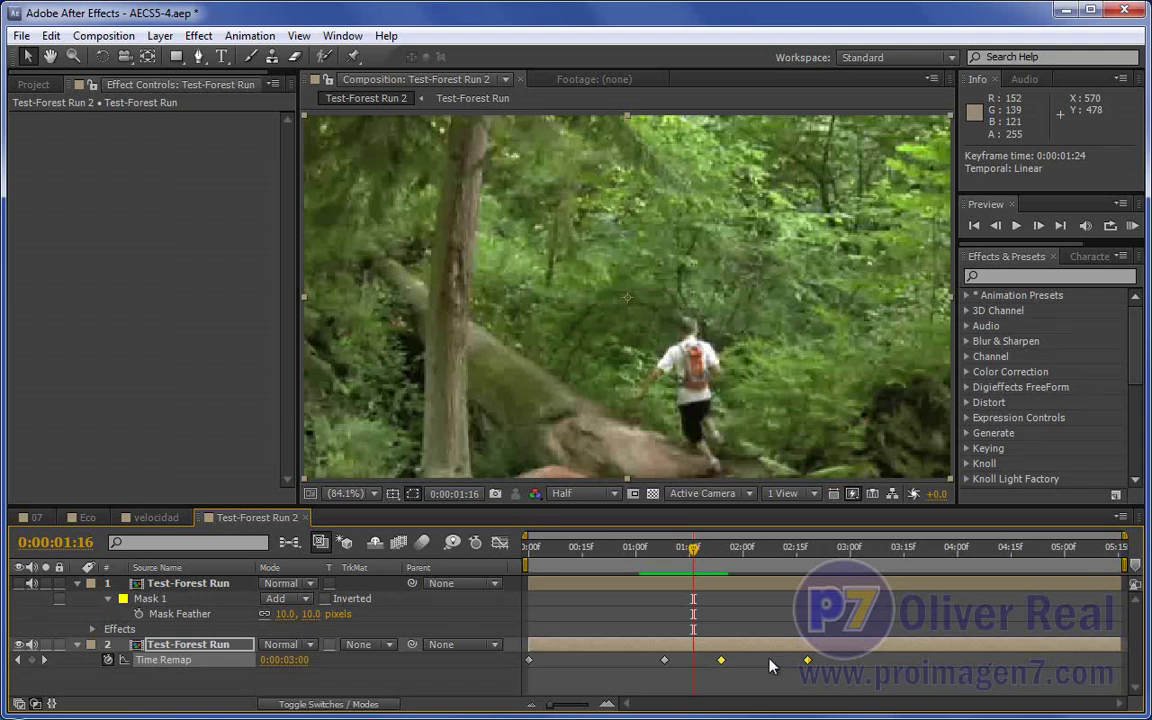
Step: Preview the sped-up stretch in real time, then select the blurred runner copy layer
click(639, 548)
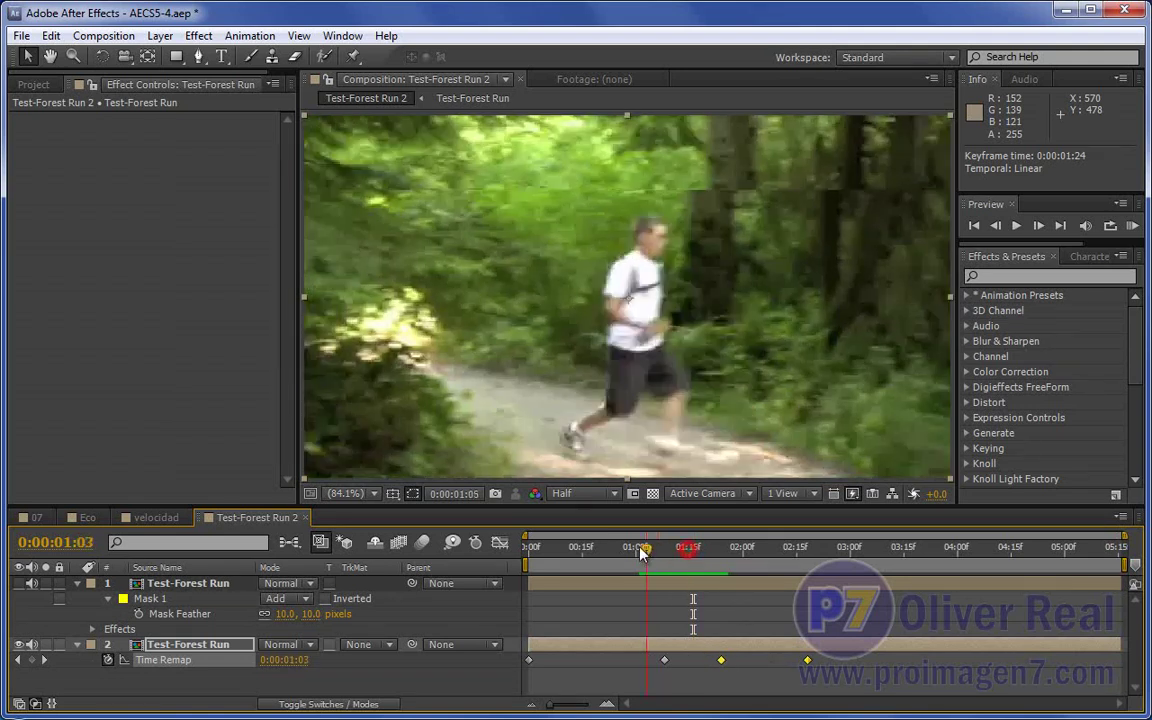
drag(636, 548, 713, 550)
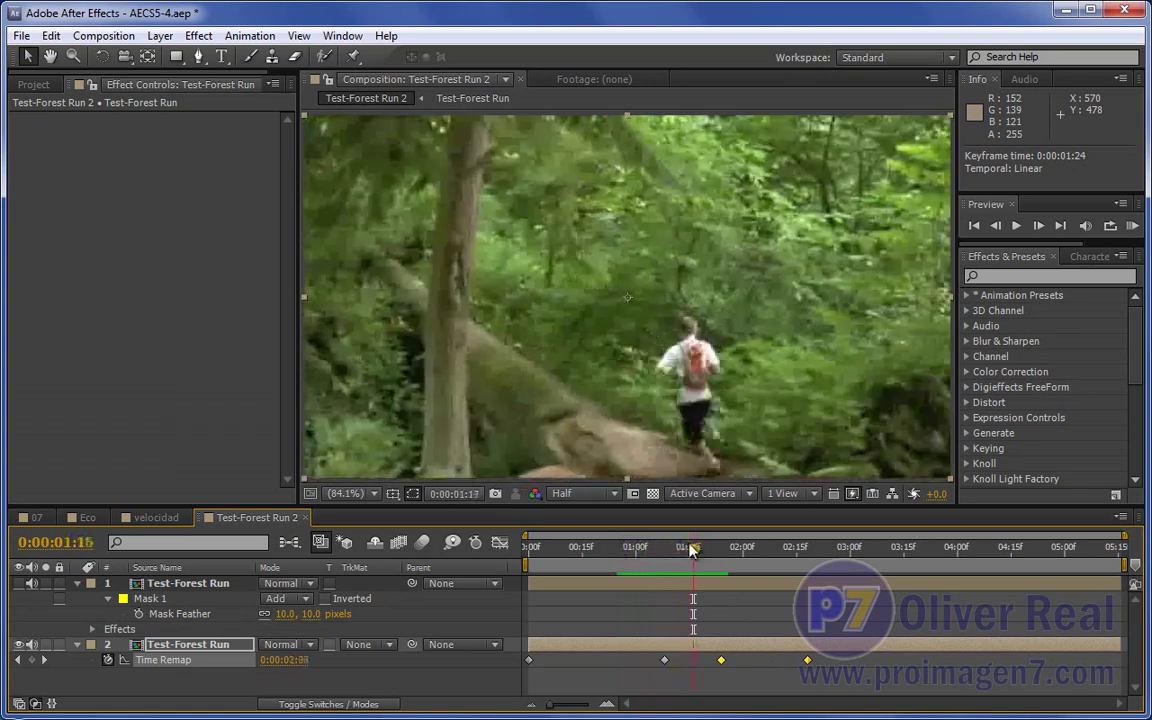
key(space)
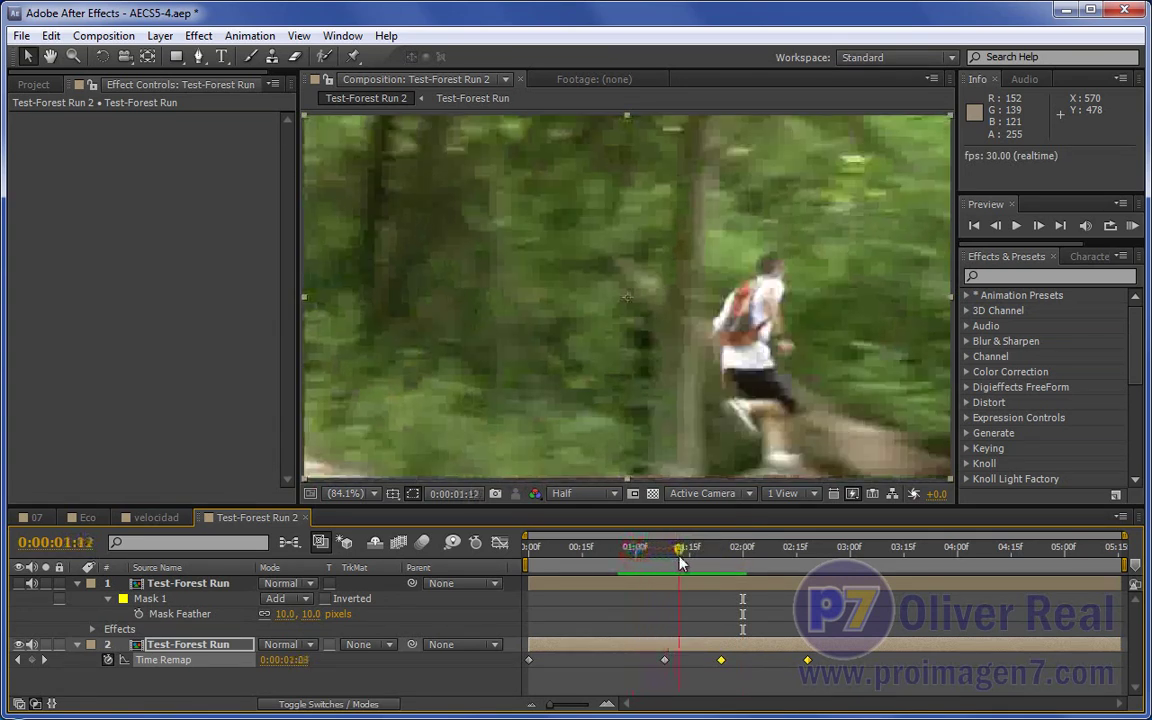
key(space)
click(637, 585)
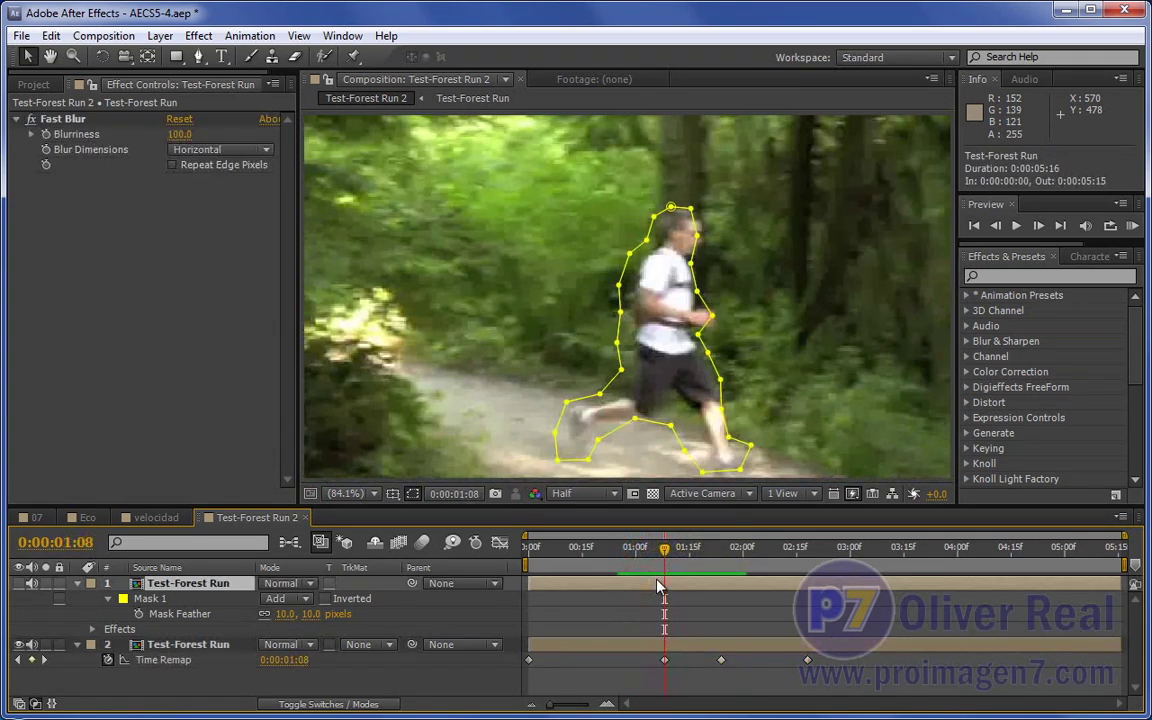
Step: Show the blurred runner copy, move it behind the runner, and start Position, Scale and Rotation keyframes
click(19, 584)
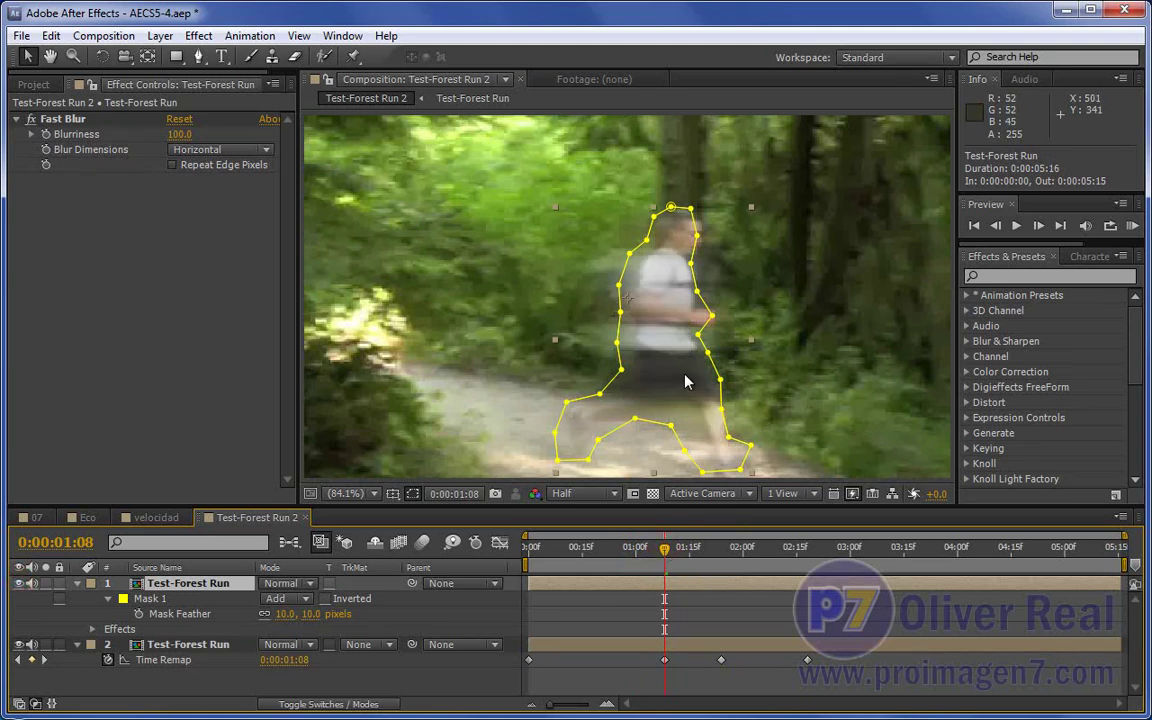
drag(686, 381, 643, 376)
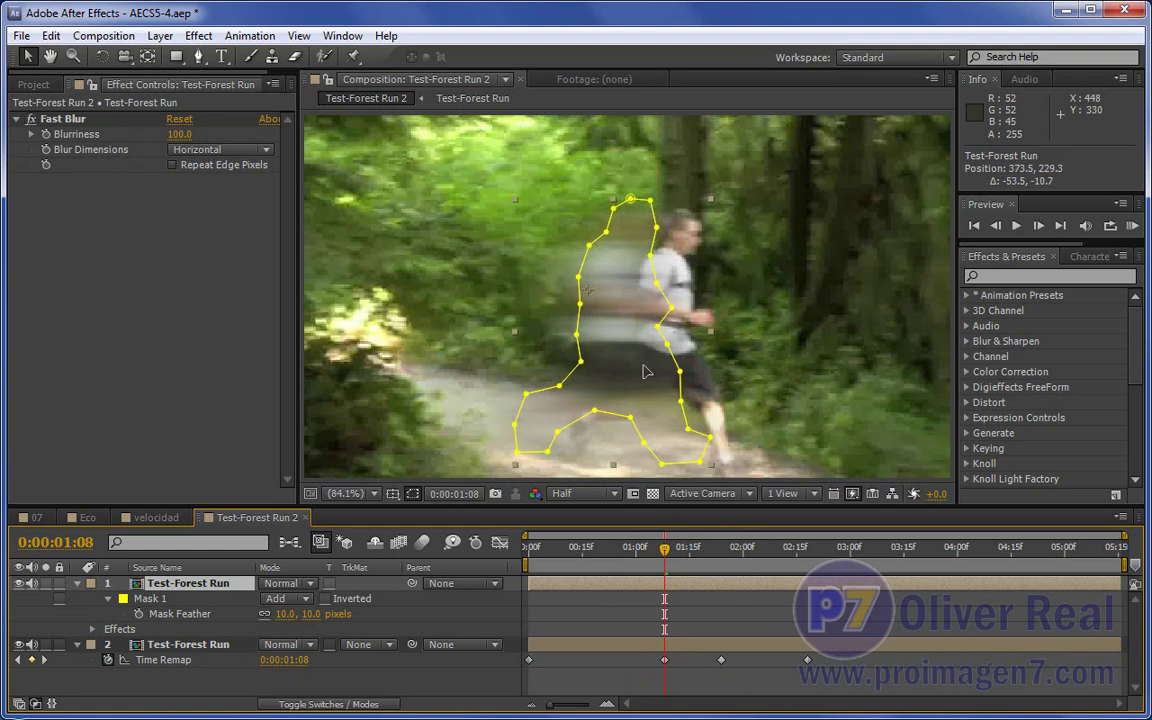
click(157, 586)
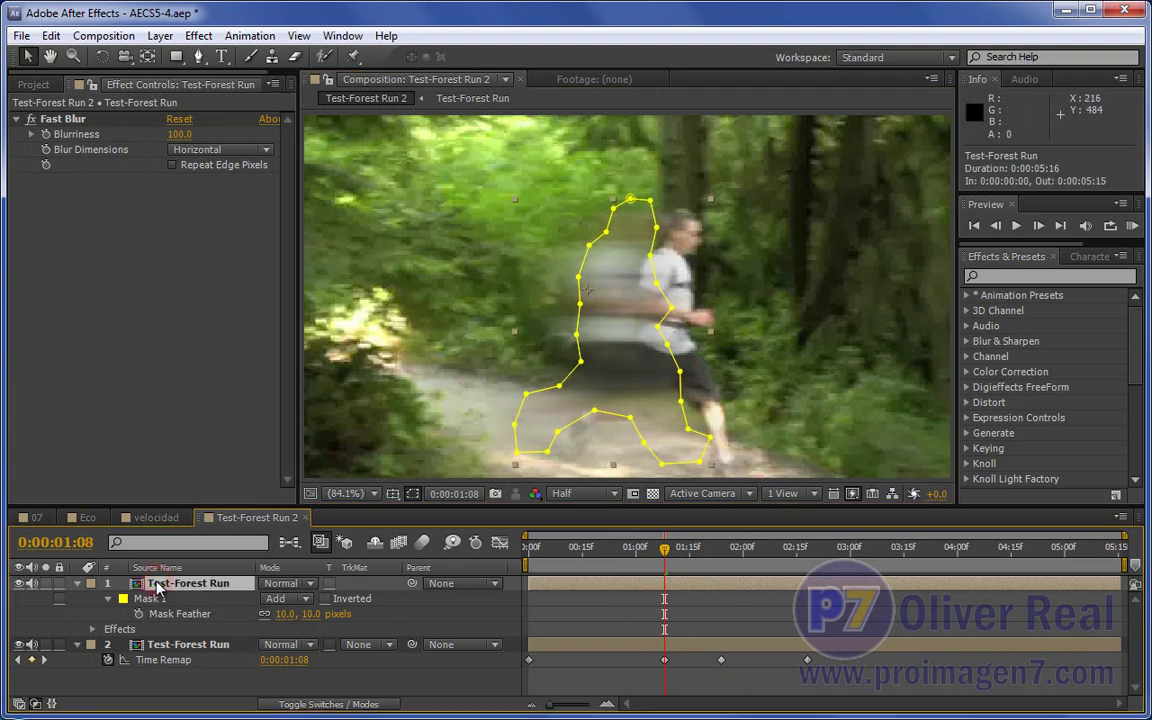
key(p)
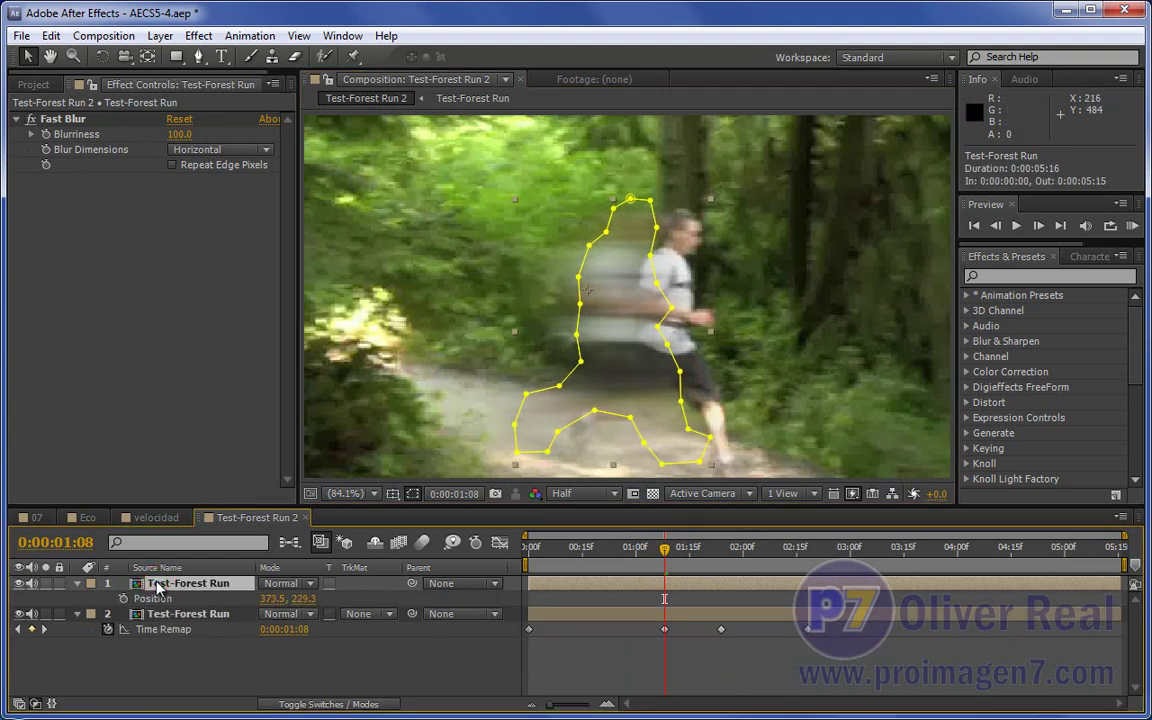
key(shift+s)
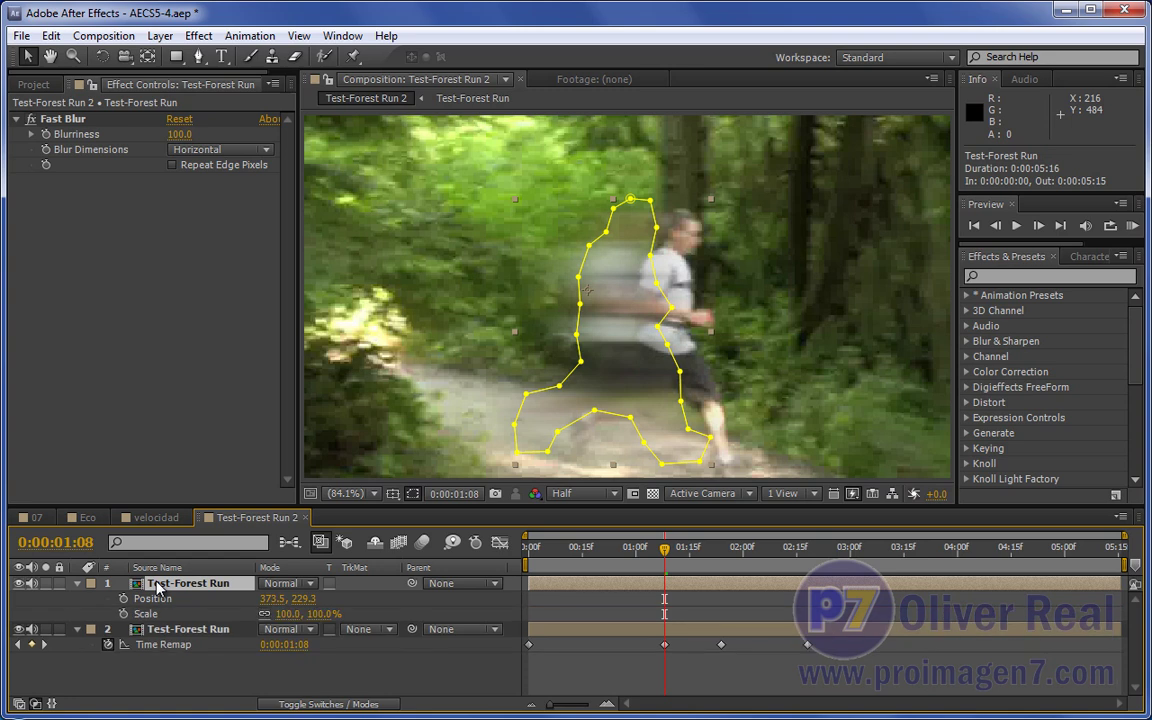
key(shift+r)
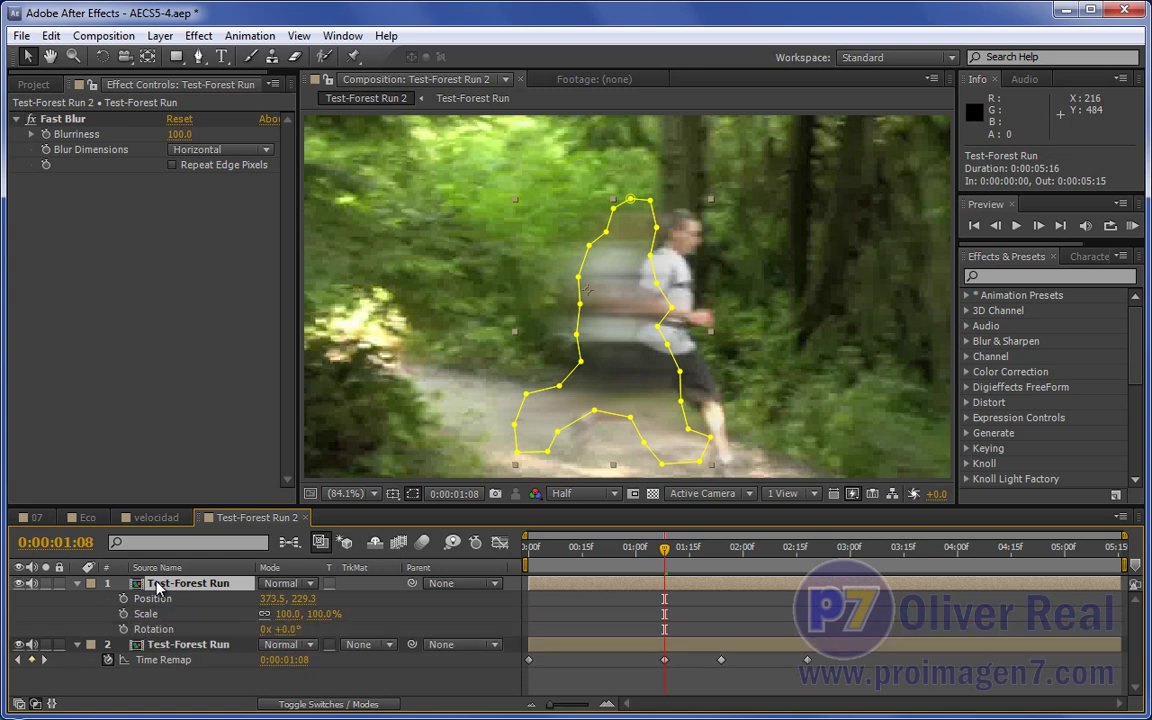
click(123, 598)
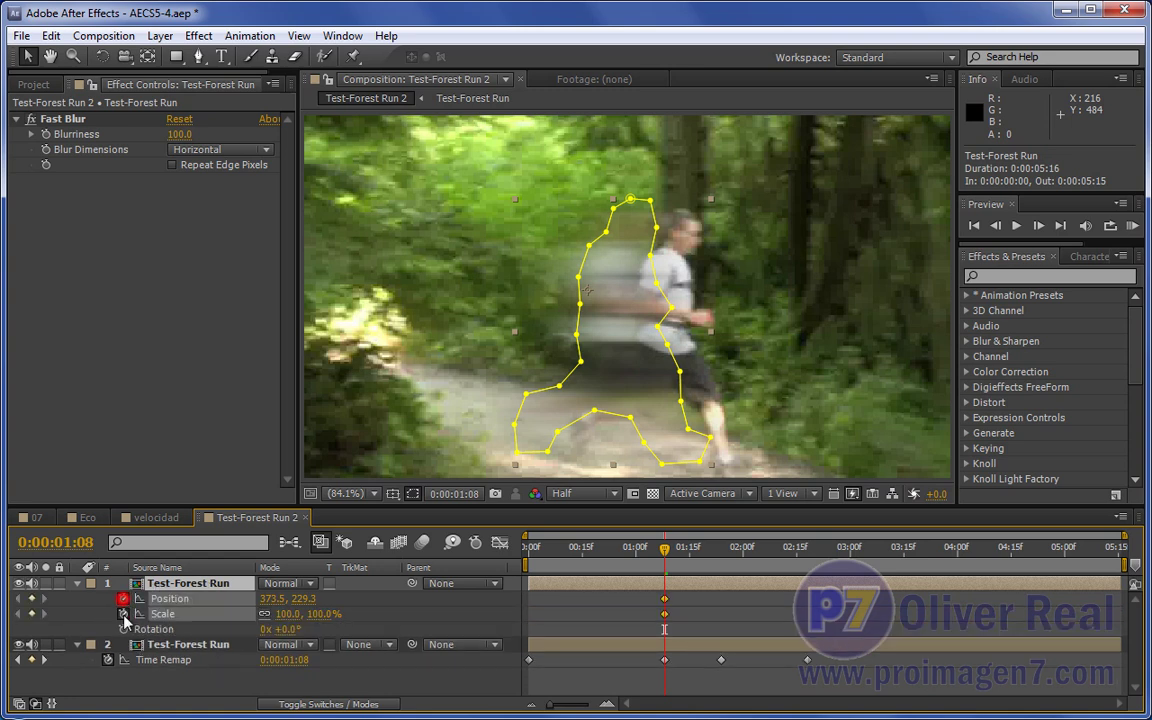
click(123, 613)
click(123, 629)
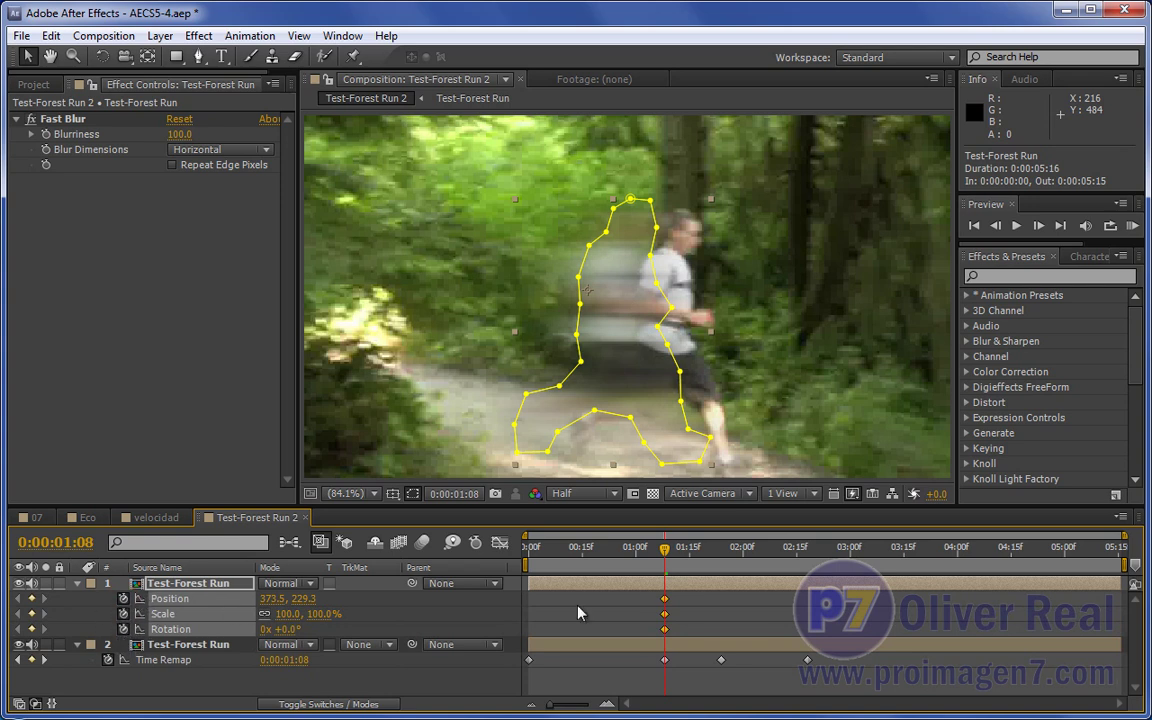
Step: Tilt the copy to 9°, stretch it to 138% width and reposition it behind the runner
drag(622, 385, 610, 392)
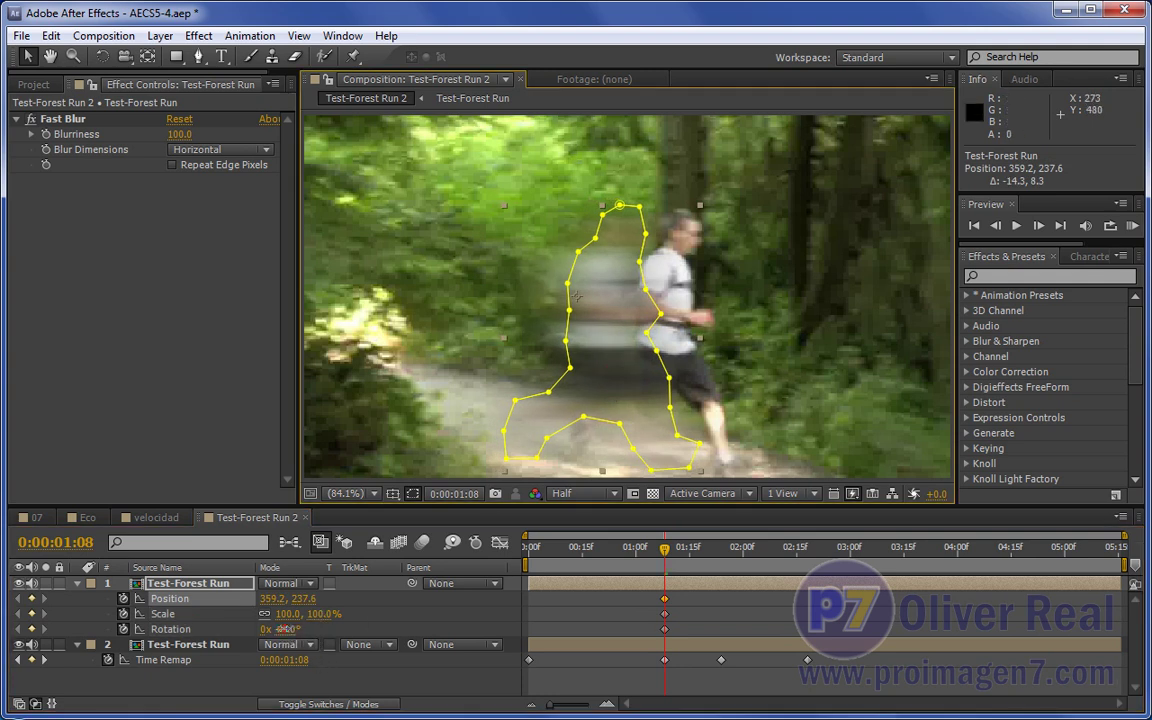
drag(285, 629, 300, 629)
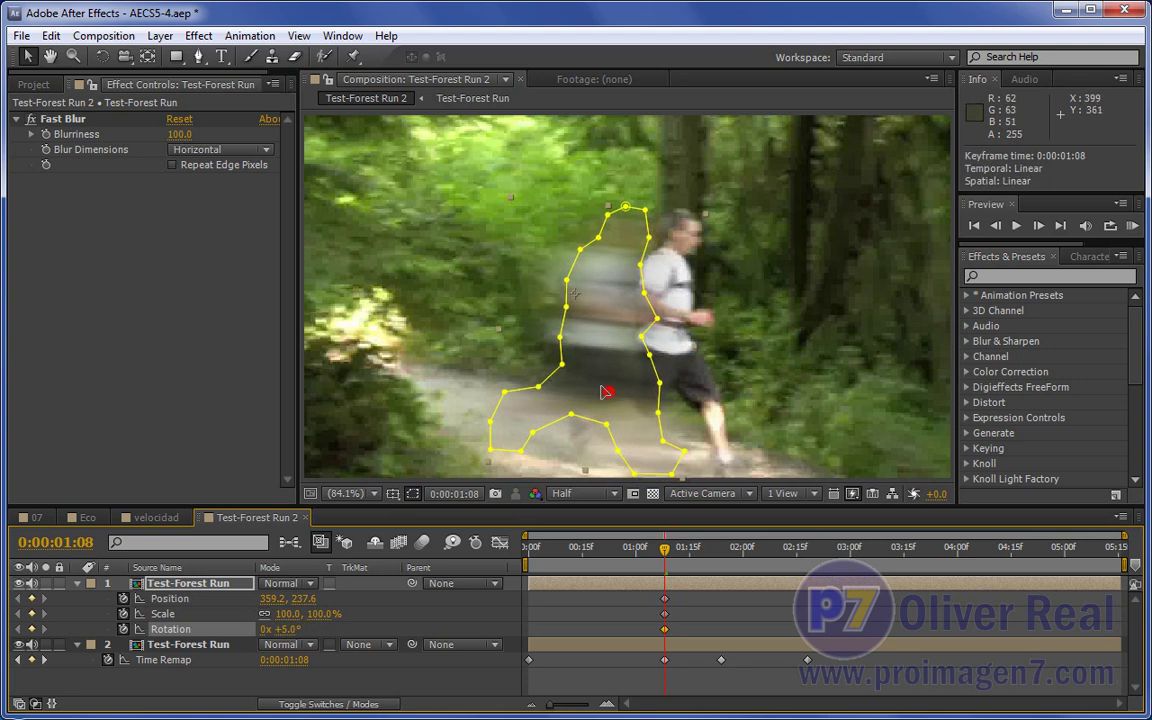
drag(606, 392, 594, 384)
drag(288, 629, 296, 629)
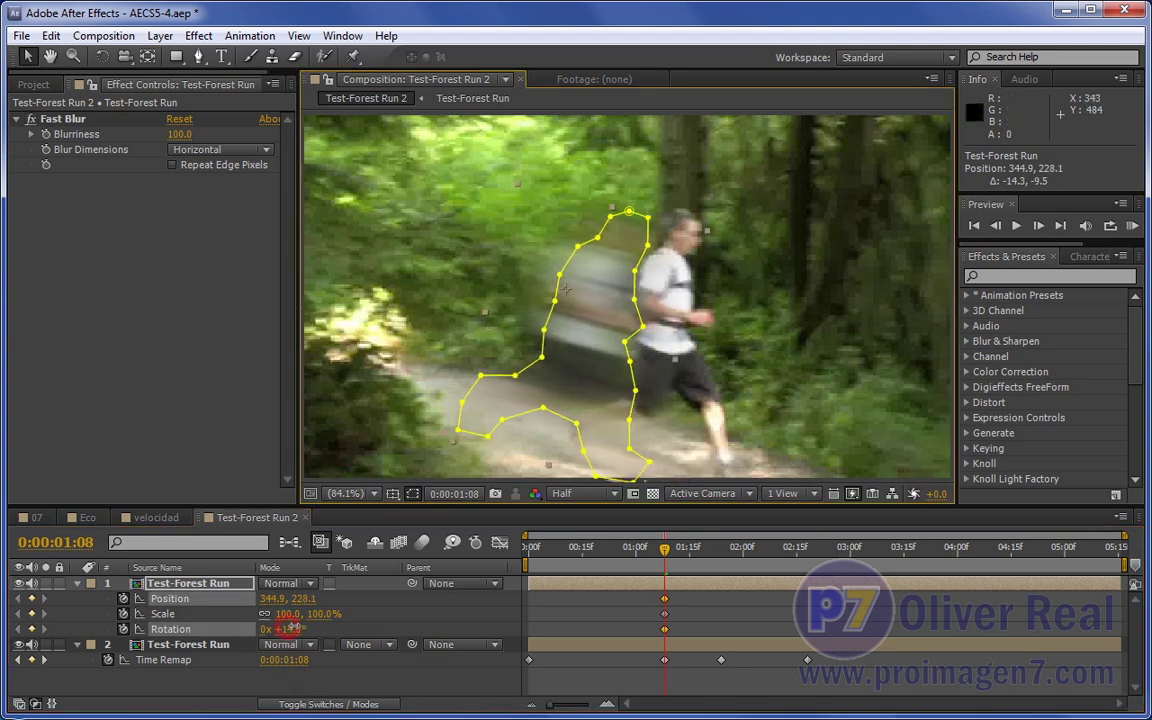
mouse_move(569, 377)
mouse_down()
mouse_move(605, 367)
mouse_move(588, 385)
mouse_up()
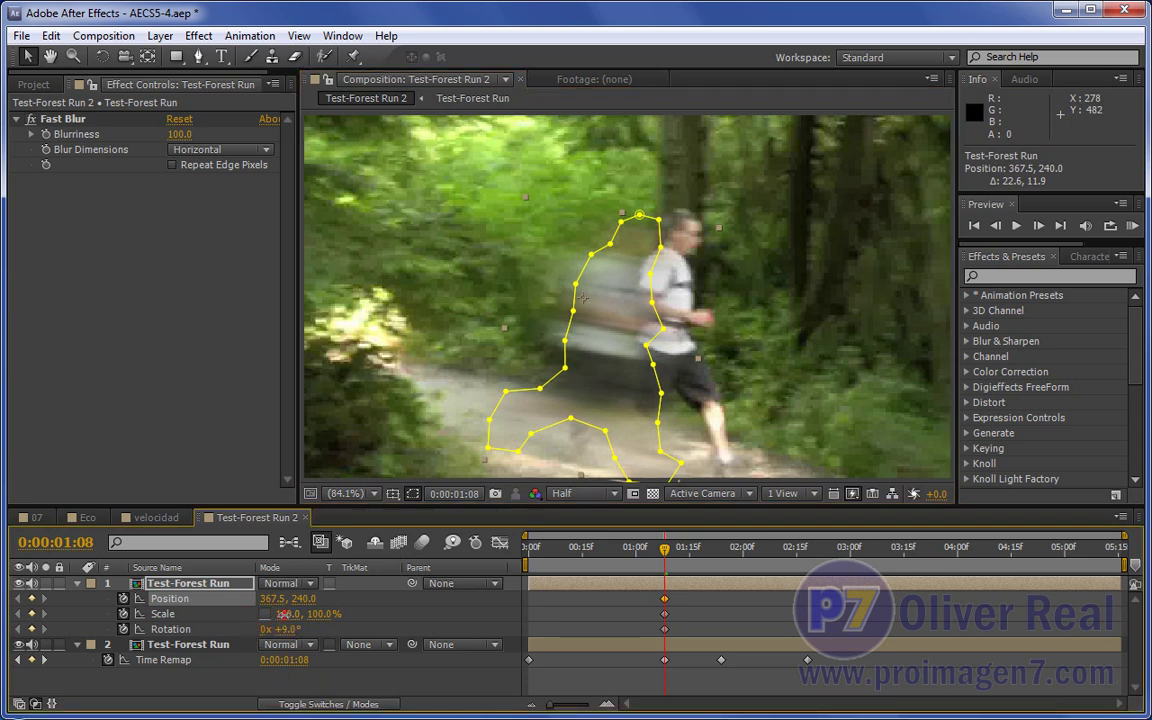
drag(285, 614, 320, 621)
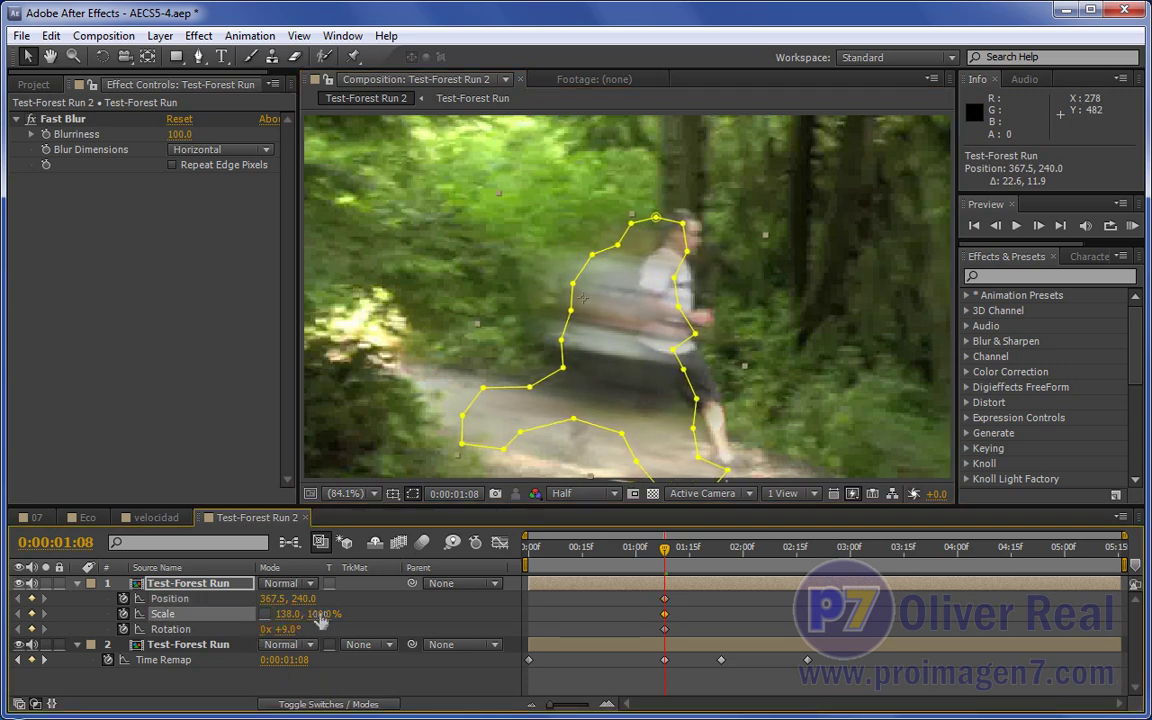
drag(655, 434, 636, 424)
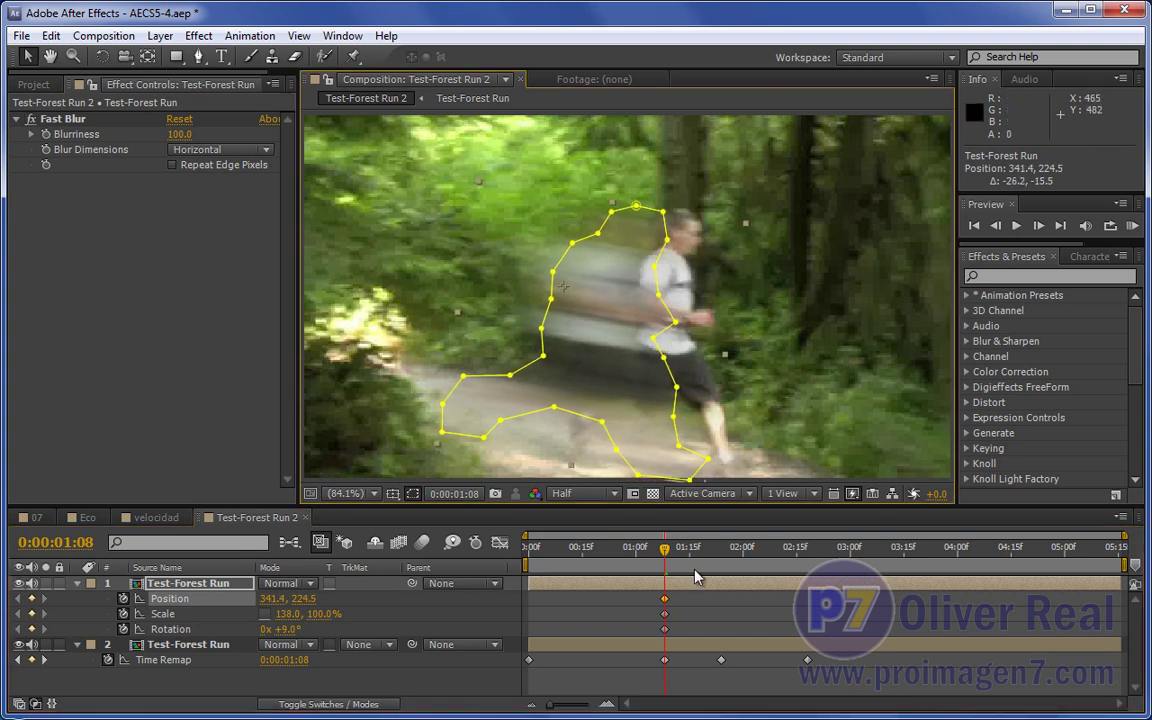
Step: At frame 01:09, shift the copy right, tilt it to 11° and trim its In point there
drag(664, 550, 670, 553)
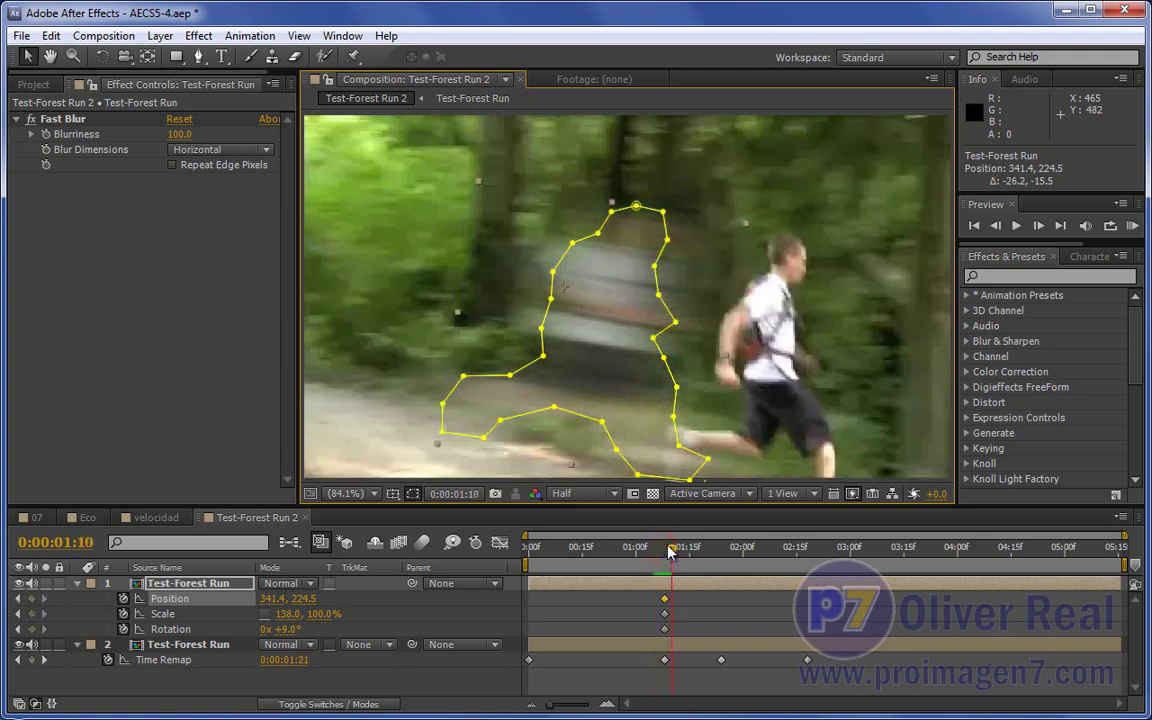
key(ctrl+z)
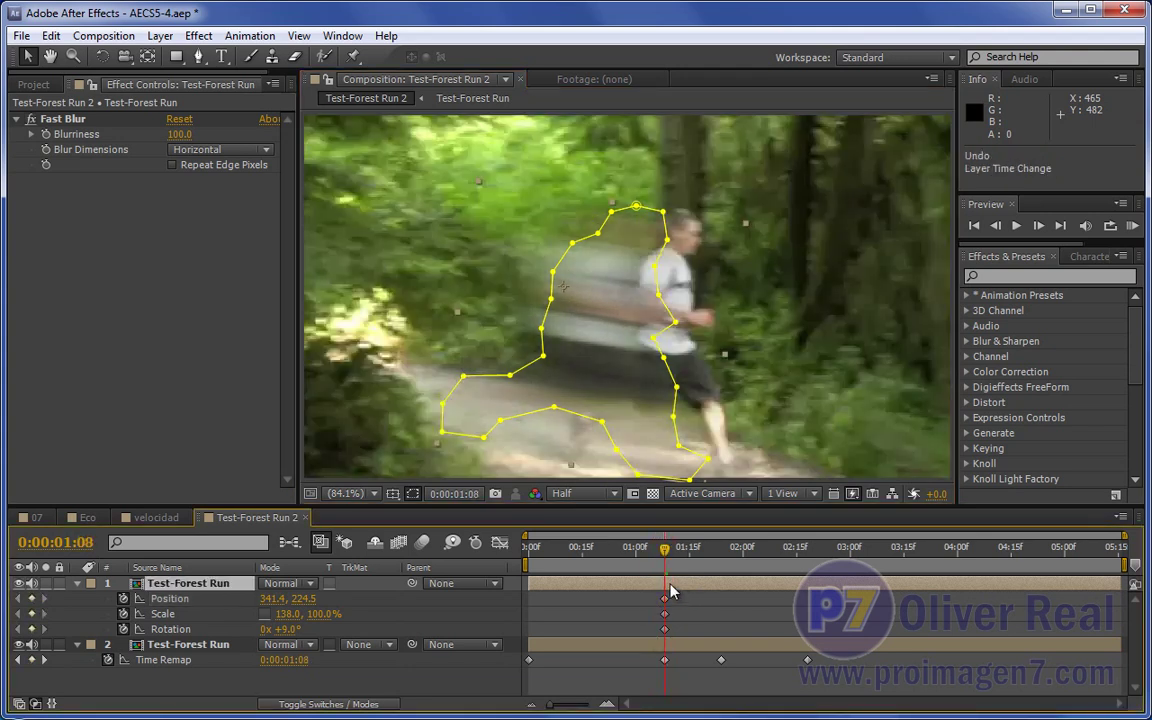
drag(664, 550, 665, 550)
drag(666, 551, 669, 551)
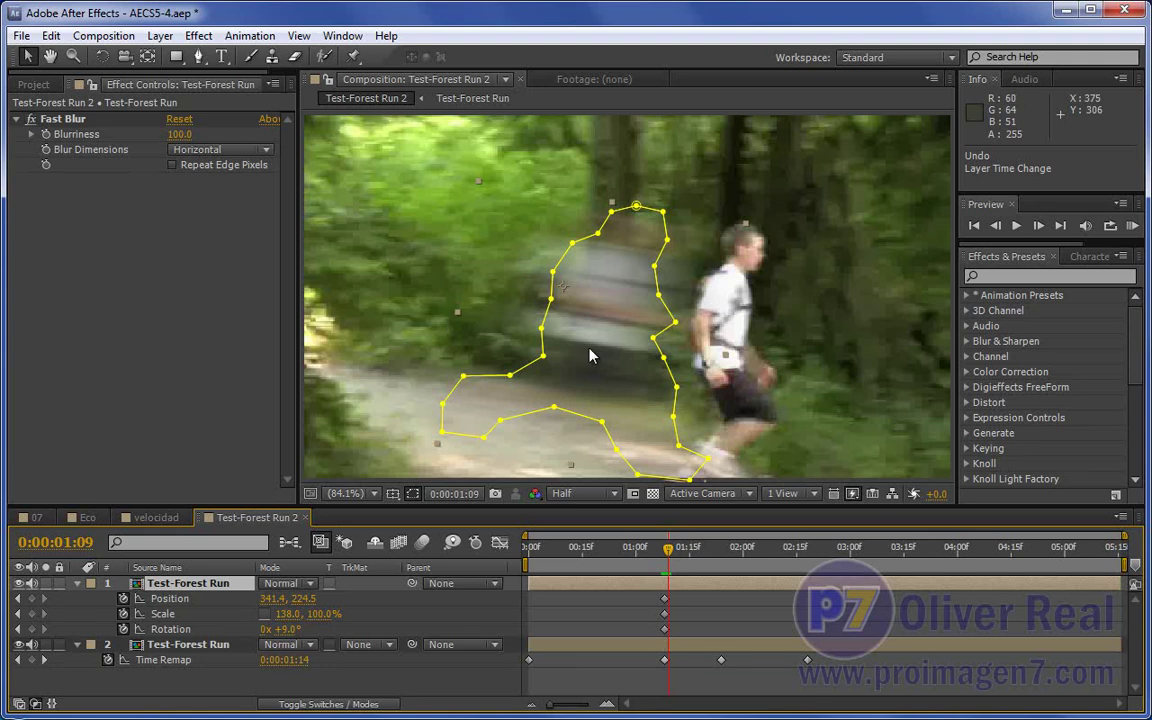
drag(585, 352, 650, 360)
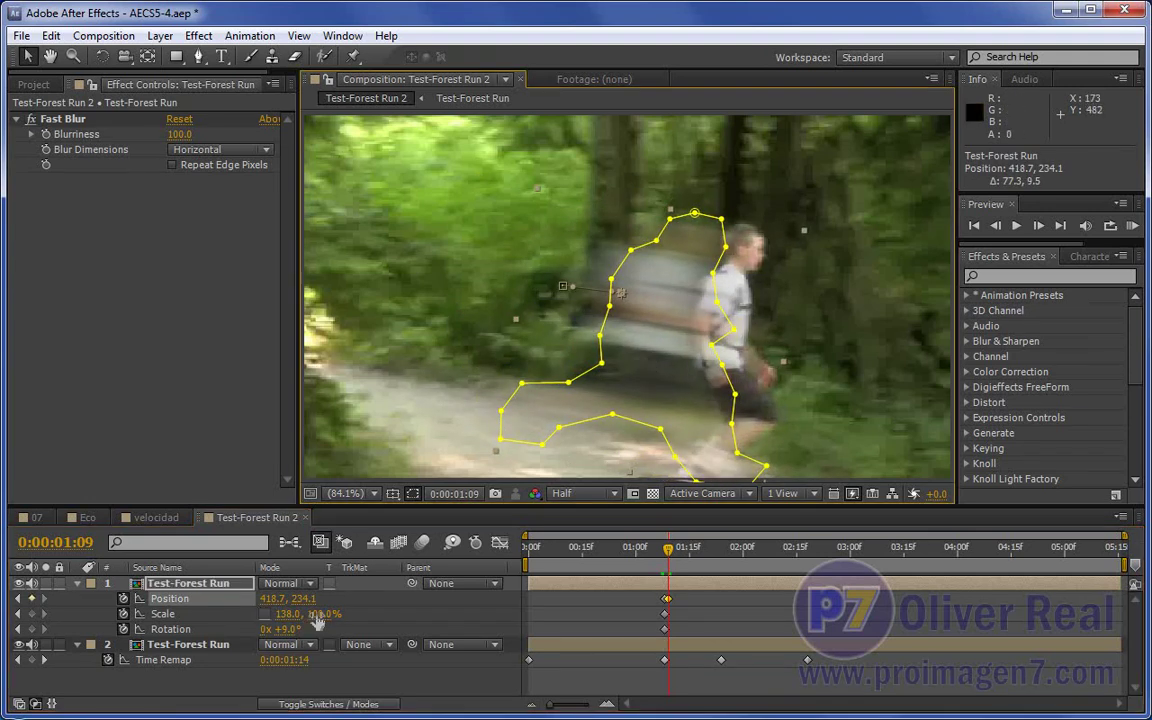
mouse_move(287, 629)
mouse_down()
mouse_move(296, 626)
mouse_move(286, 628)
mouse_up()
mouse_move(661, 369)
mouse_down()
mouse_move(650, 363)
mouse_move(658, 368)
mouse_up()
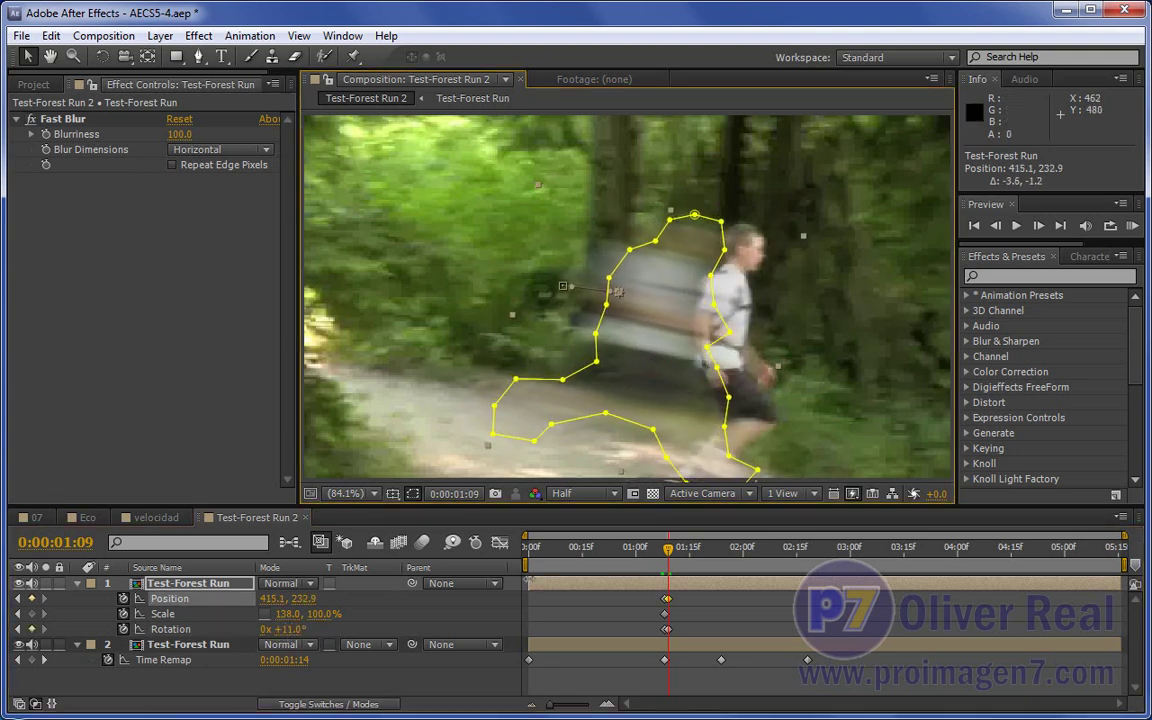
key(alt+bracketleft)
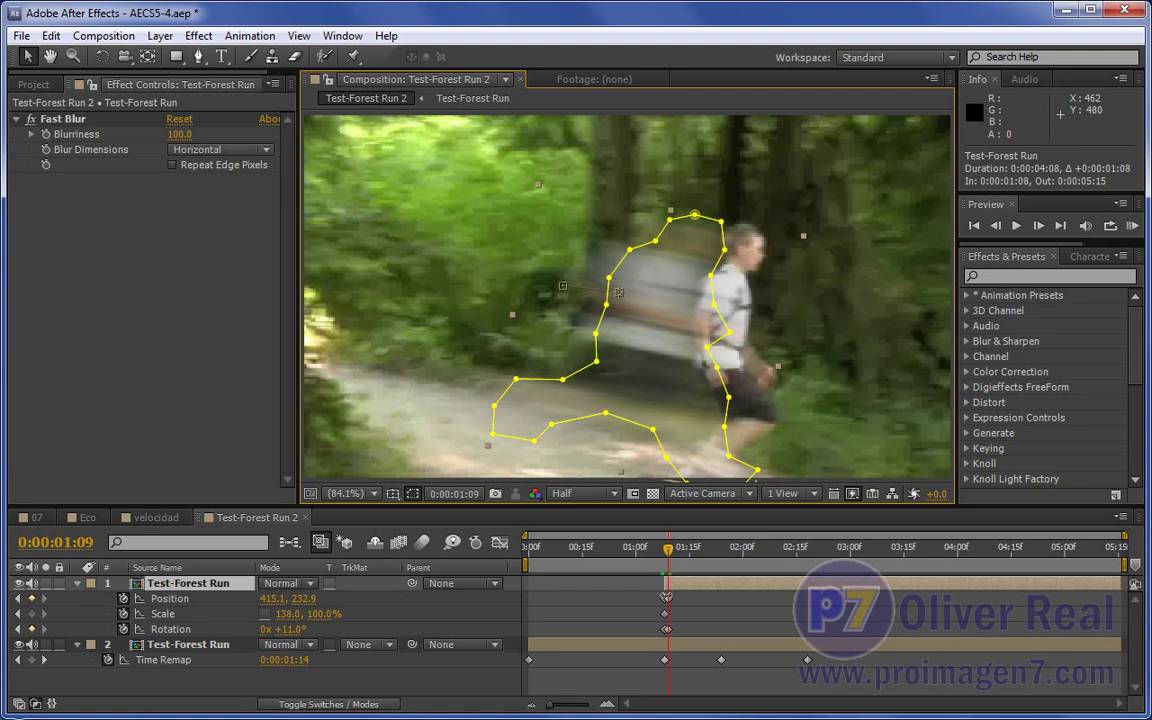
Step: At frames 01:10 and 01:11, move the copy right behind the runner
click(672, 550)
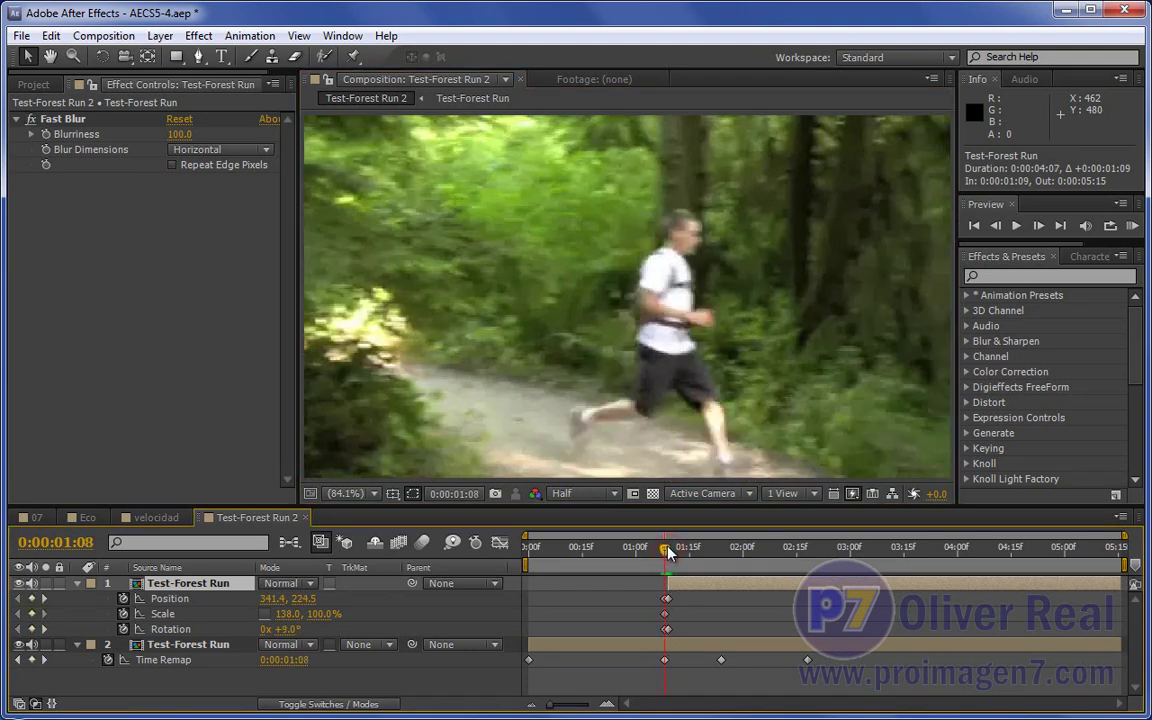
key(Page_Down)
key(Page_Up)
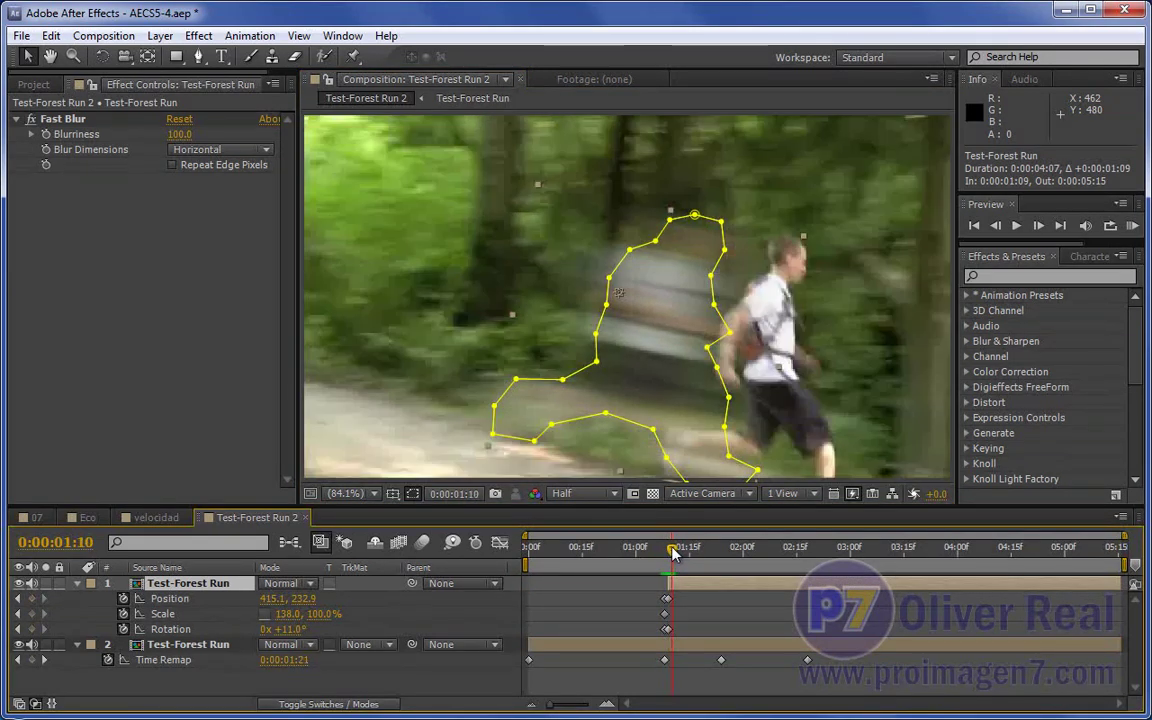
drag(591, 300, 641, 309)
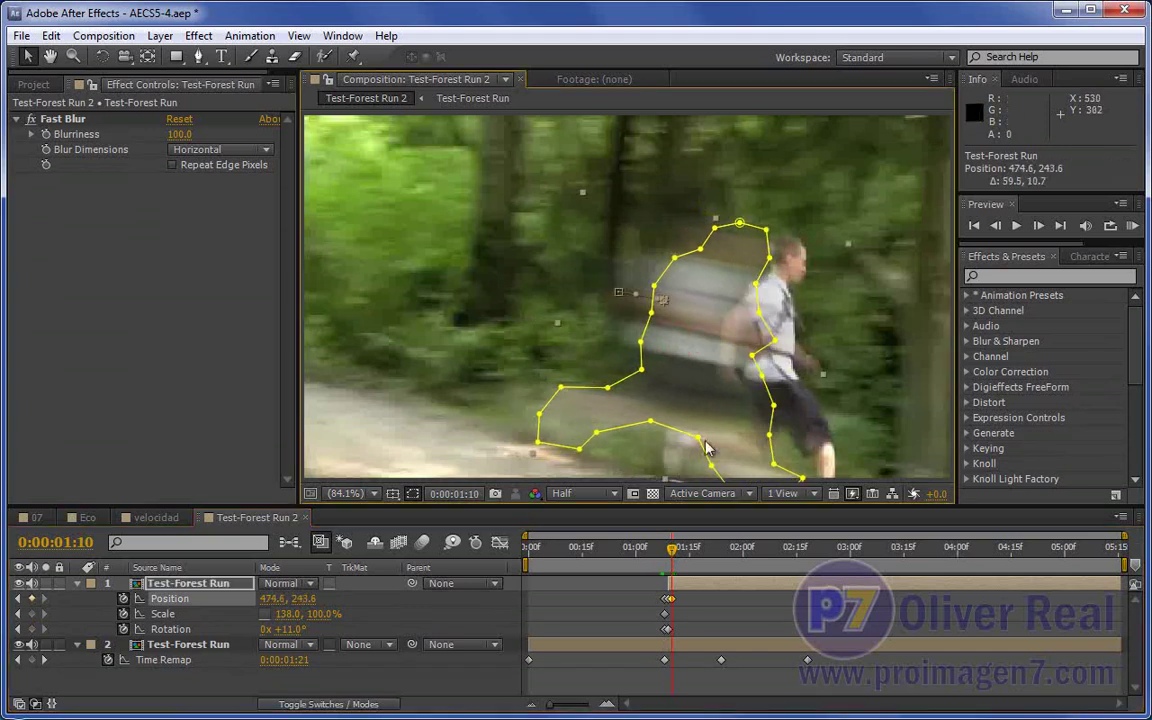
click(676, 550)
drag(729, 346, 743, 348)
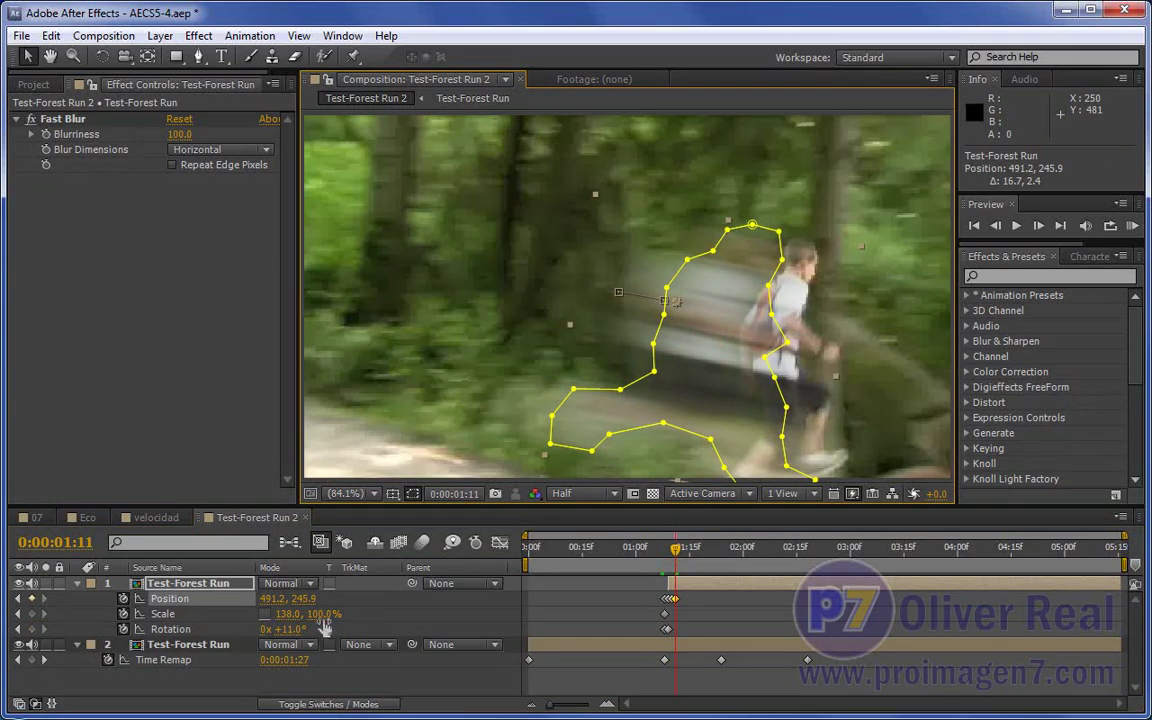
Step: At 01:11, shrink the copy, narrow its width to 97.2 and shift it right
click(264, 614)
drag(312, 615, 300, 616)
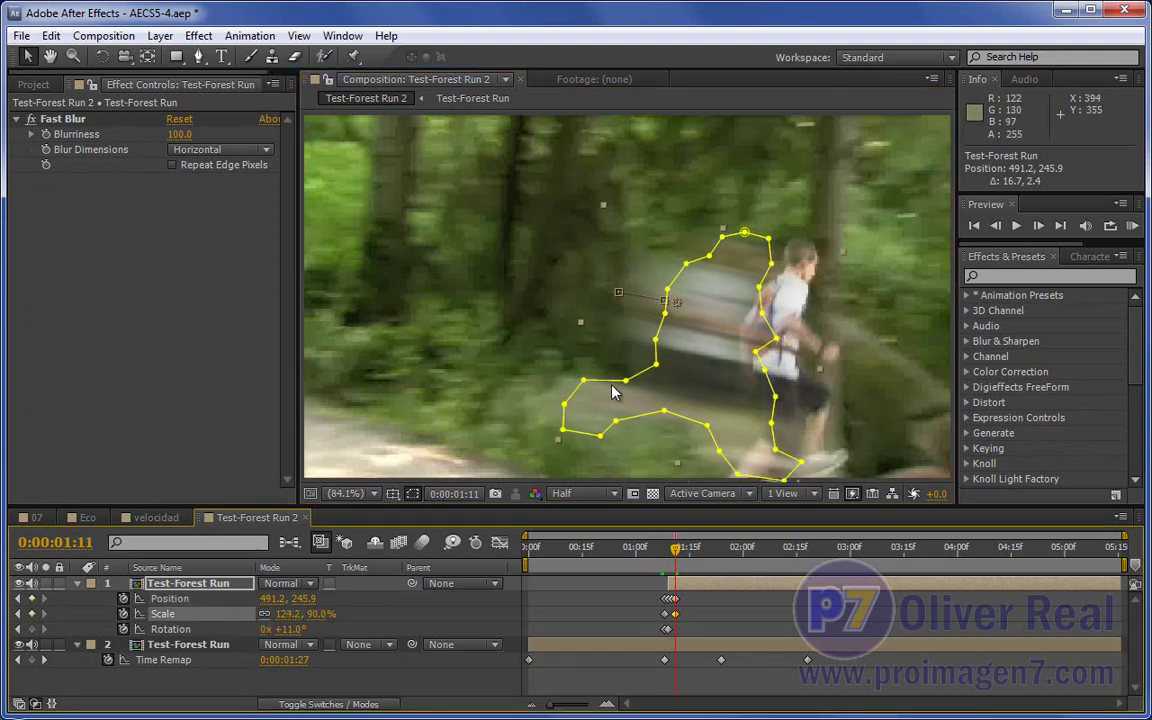
click(264, 614)
drag(280, 614, 250, 614)
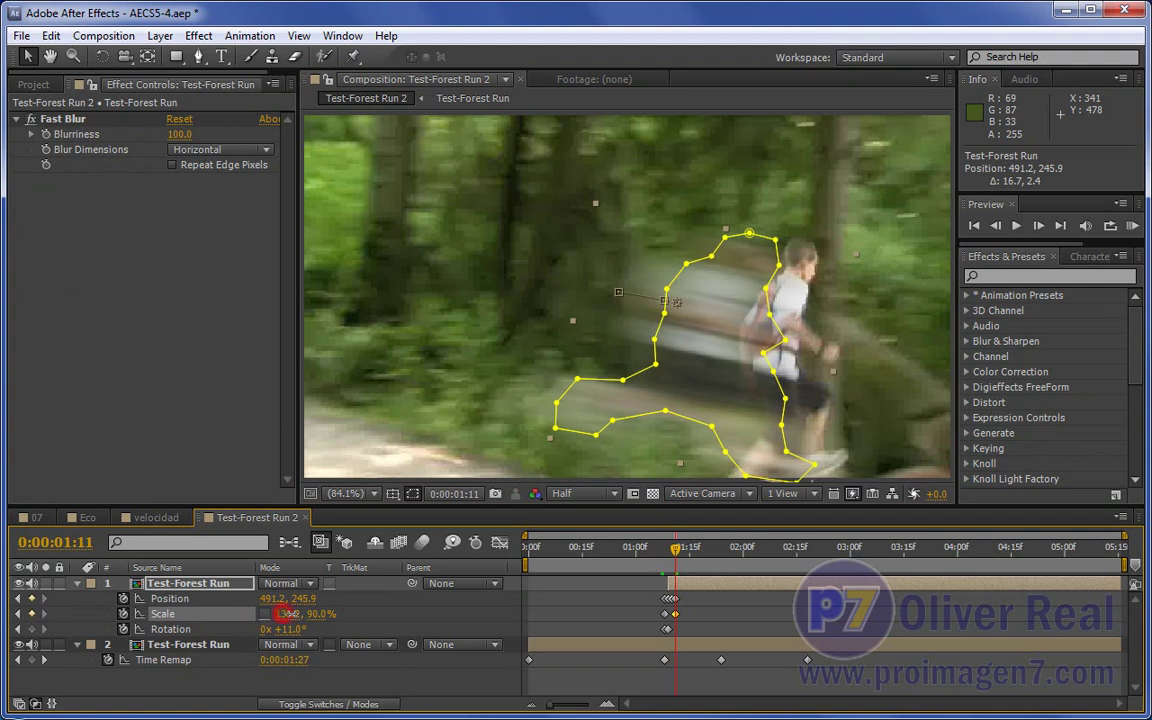
drag(687, 446, 715, 451)
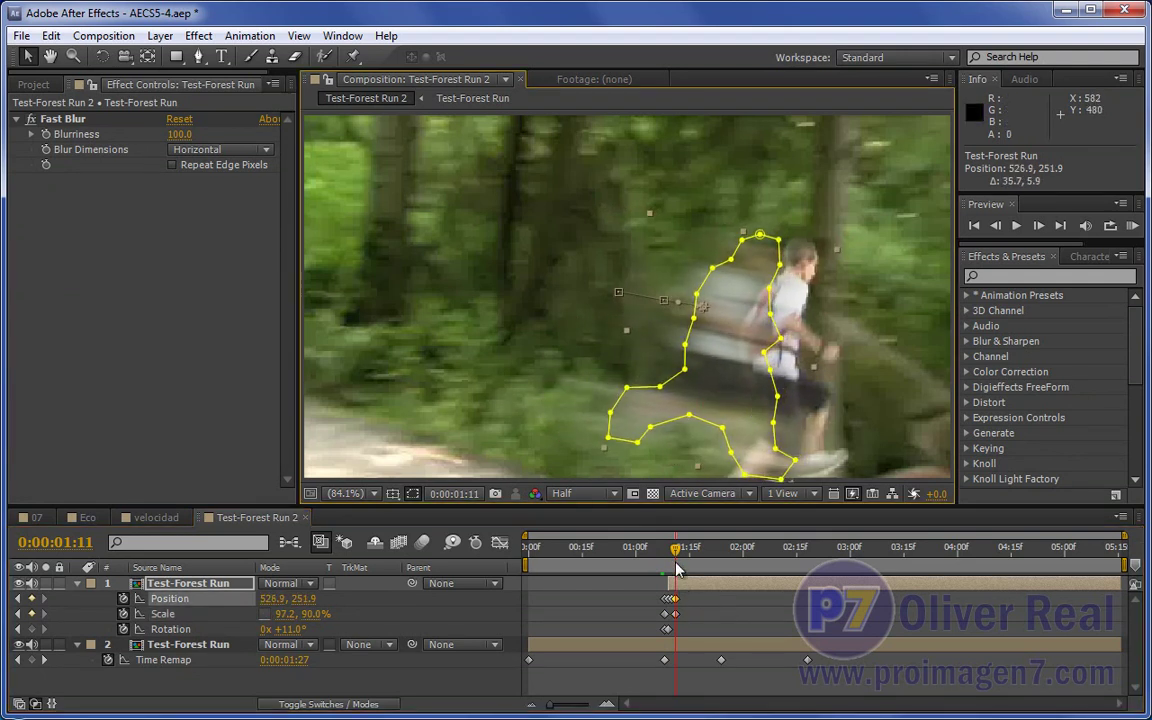
Step: At 01:12, shift the copy left and shrink it to 88.6, 82.0%
drag(676, 556, 680, 557)
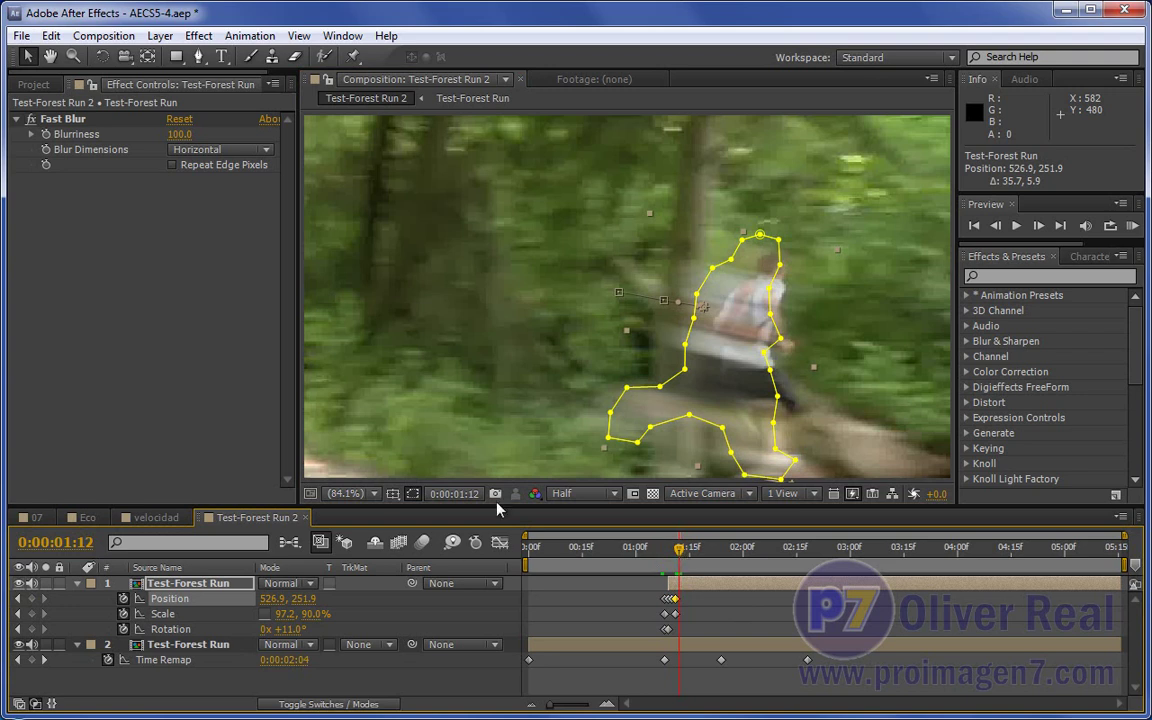
drag(733, 320, 717, 322)
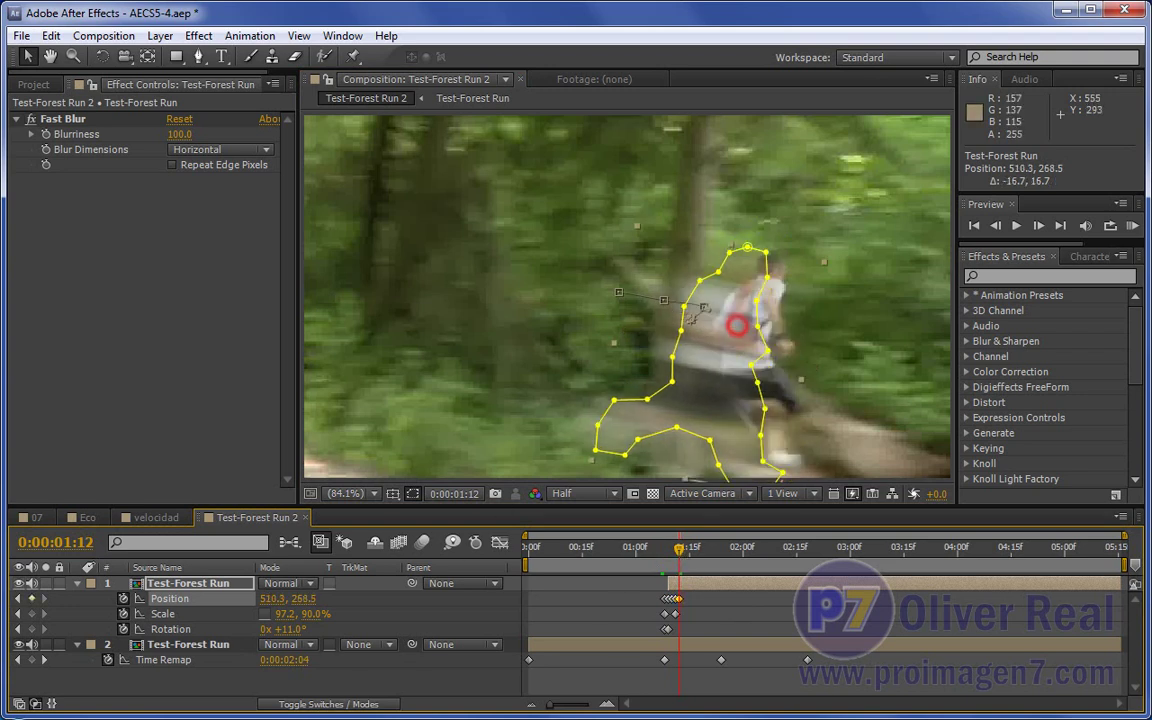
click(265, 614)
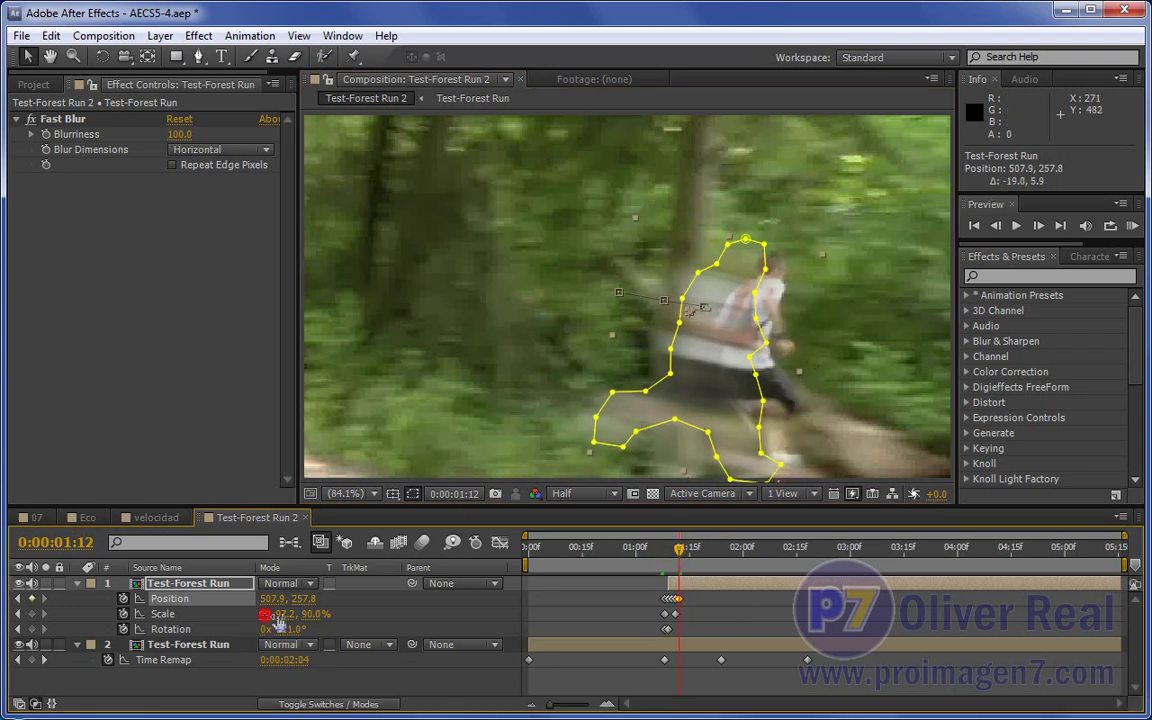
drag(310, 615, 285, 615)
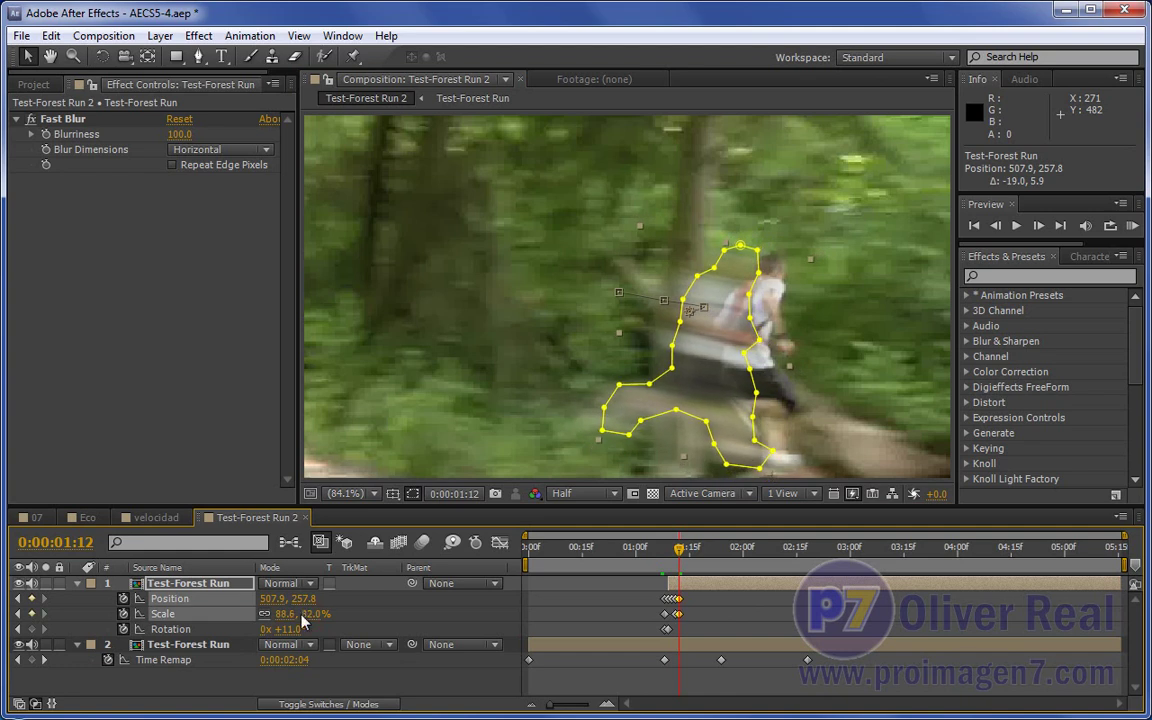
drag(682, 556, 686, 556)
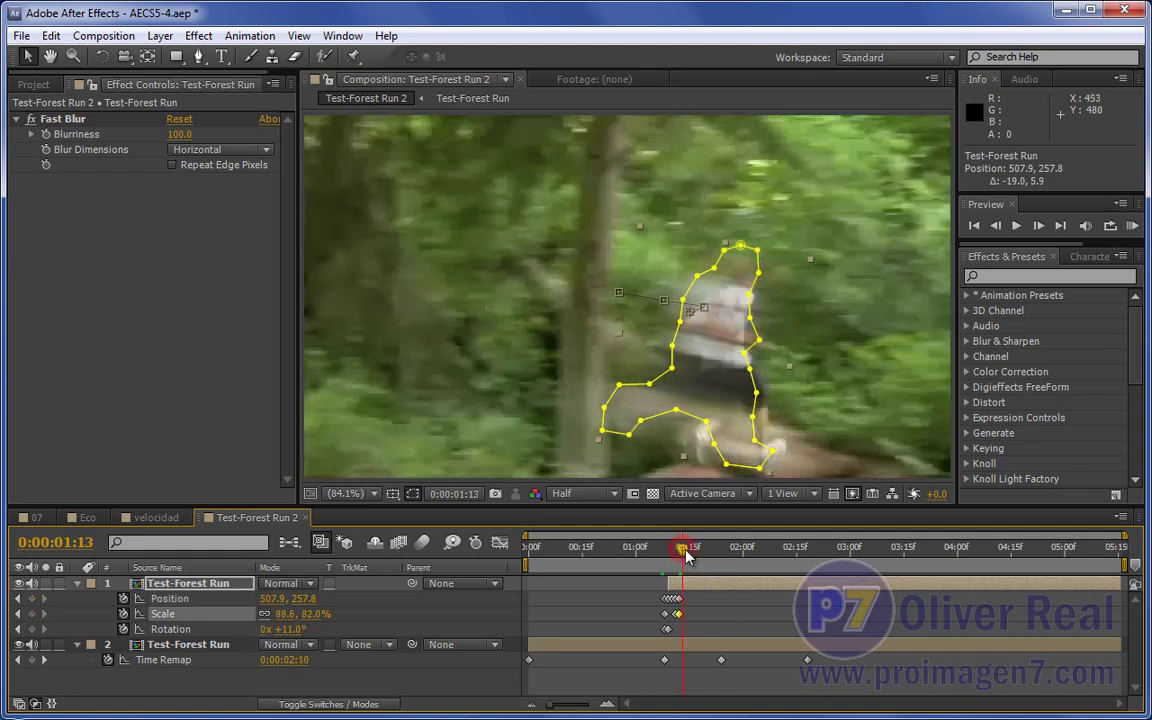
Step: At 01:13 and 01:14, reposition the copy and shrink it to 82.1, 76.0% then 65.9, 61.0%
drag(689, 312, 662, 321)
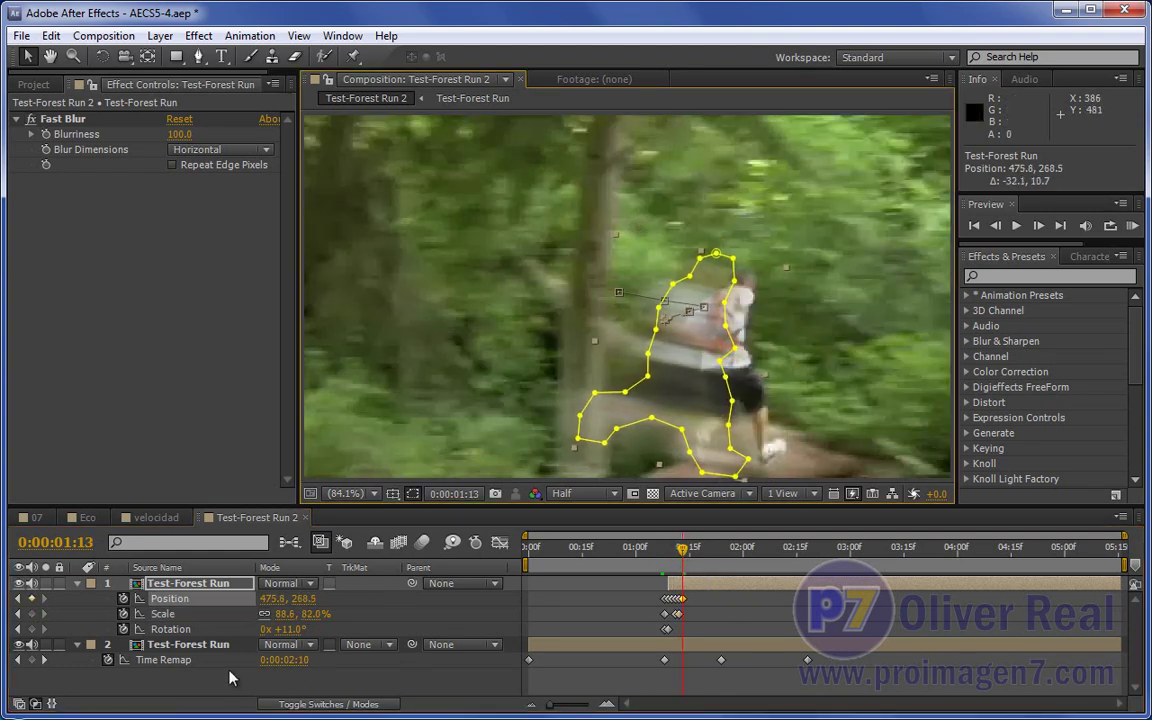
mouse_move(303, 615)
mouse_down()
mouse_move(288, 640)
mouse_move(300, 630)
mouse_up()
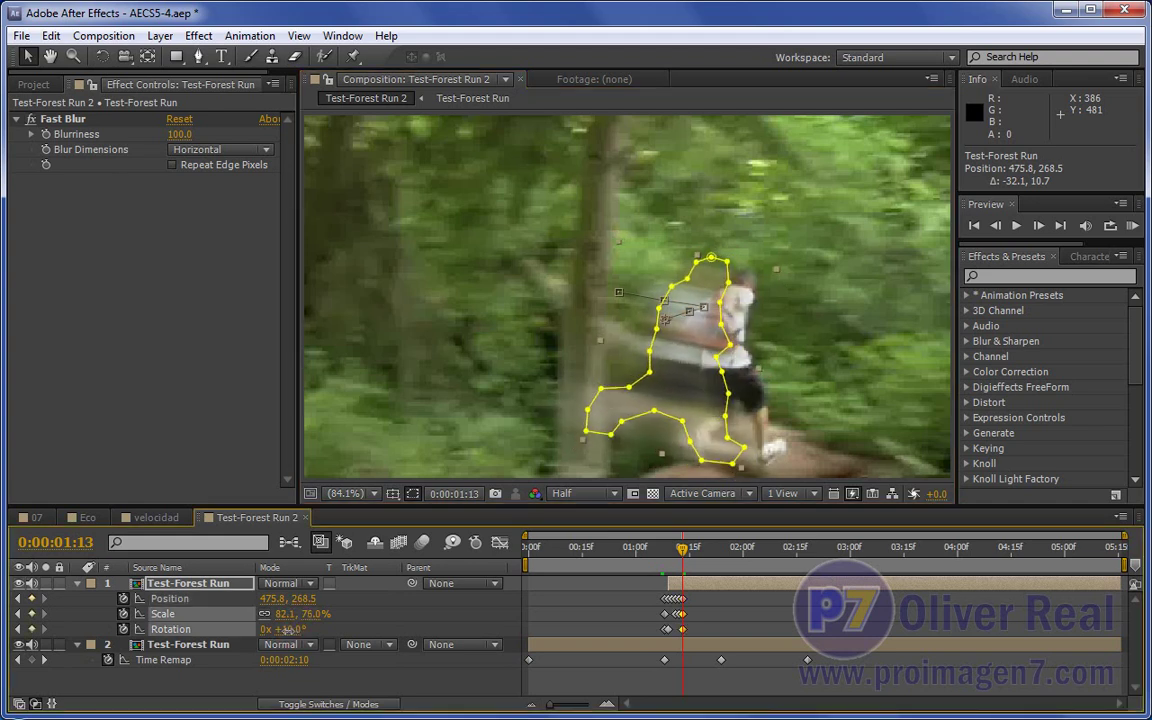
drag(688, 396, 695, 408)
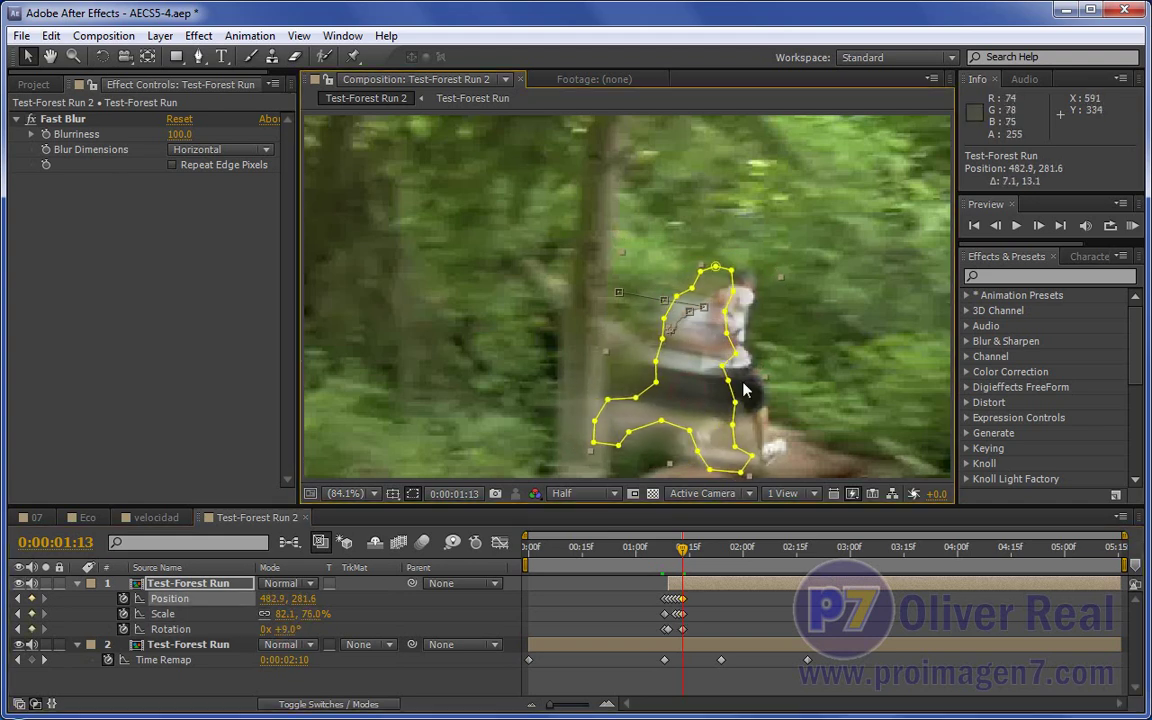
drag(682, 552, 686, 552)
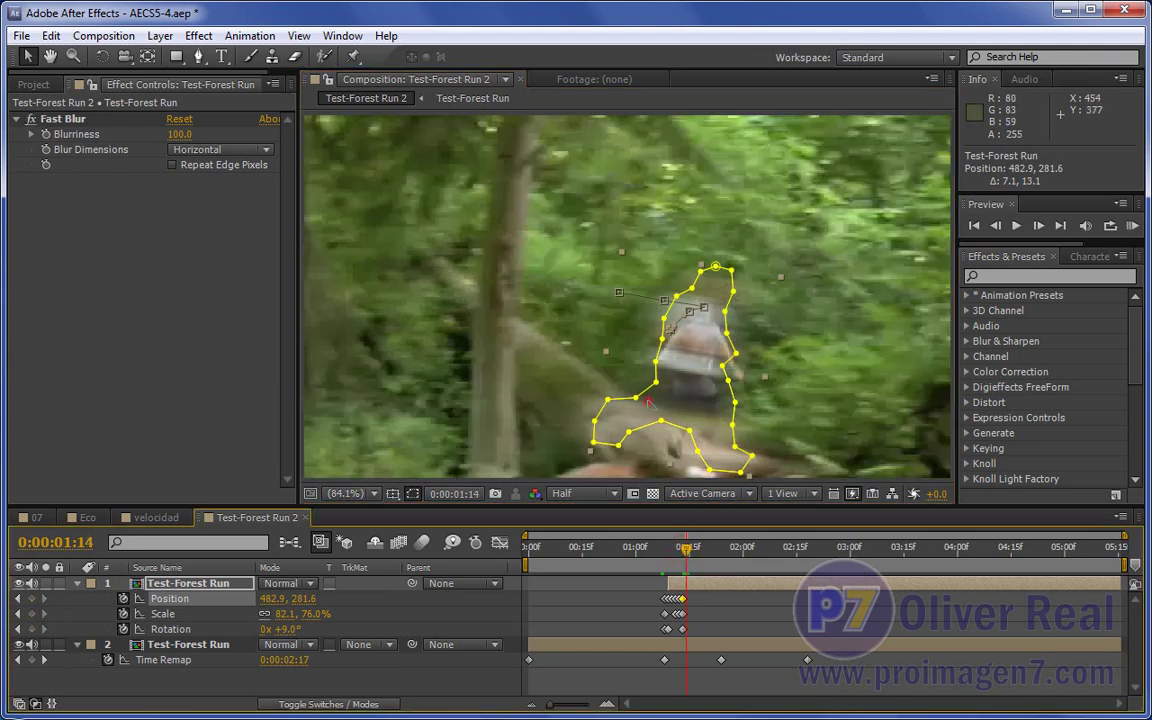
drag(660, 422, 613, 437)
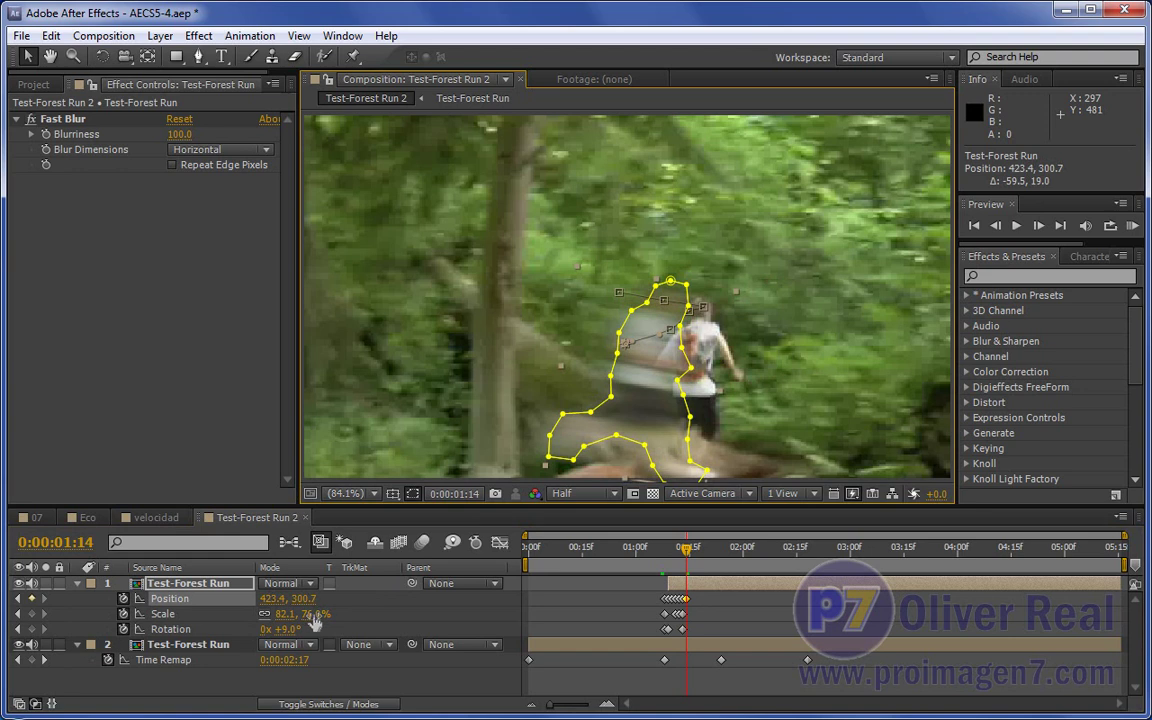
drag(315, 620, 285, 620)
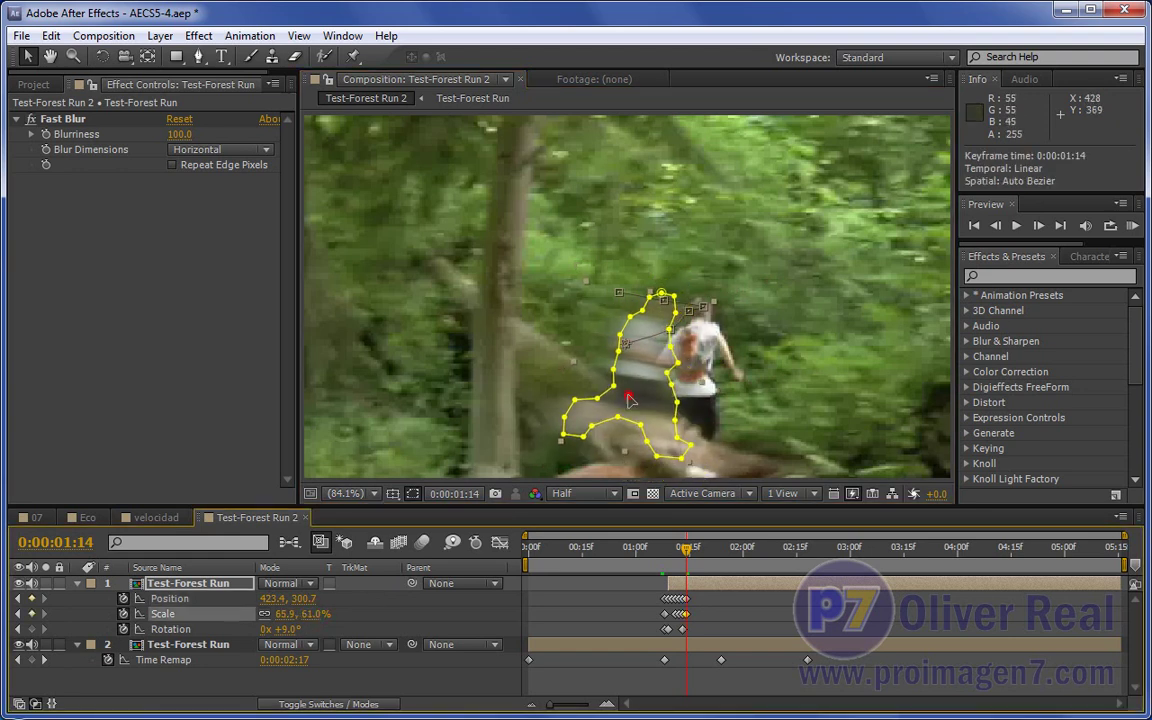
drag(629, 400, 647, 415)
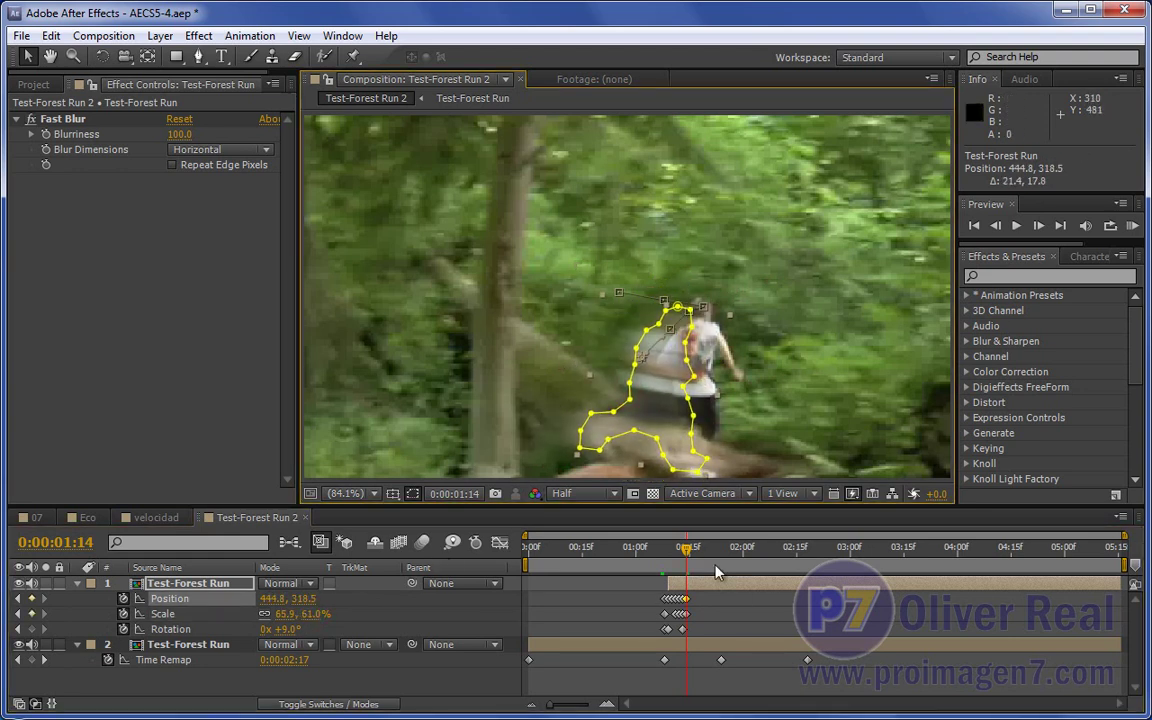
Step: At 01:15, scale the copy to 56.6, 57.0%, tilt it +3° and align it over the runner
drag(687, 556, 690, 556)
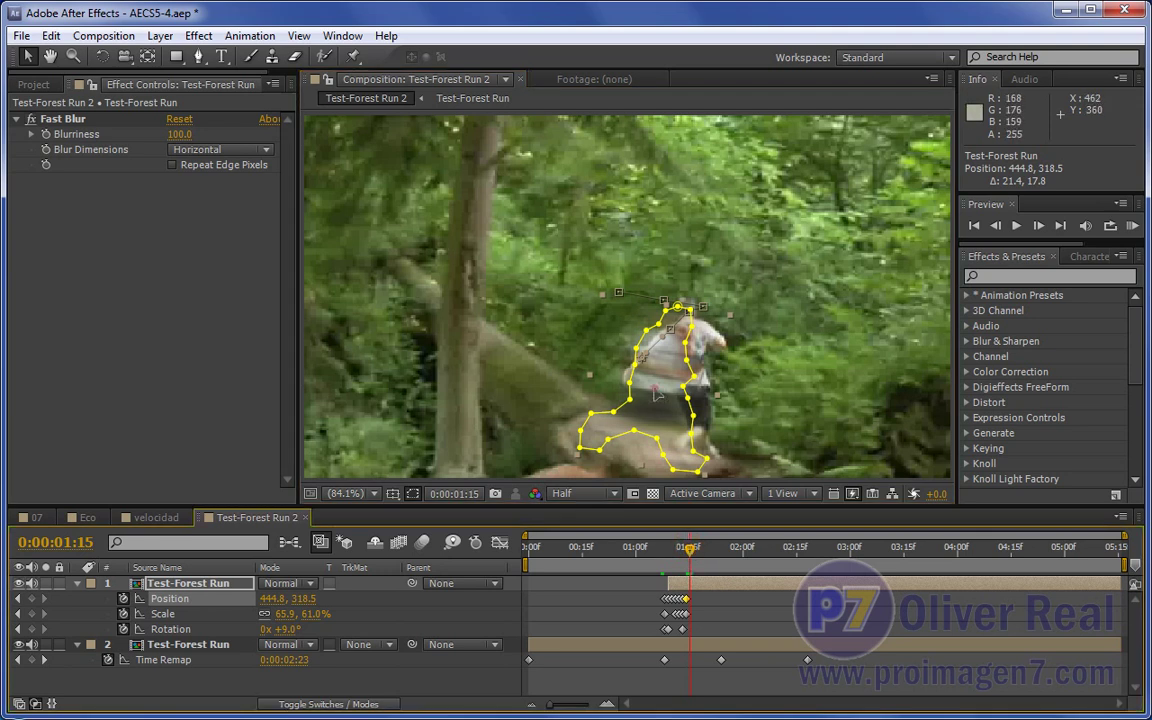
drag(655, 450, 644, 448)
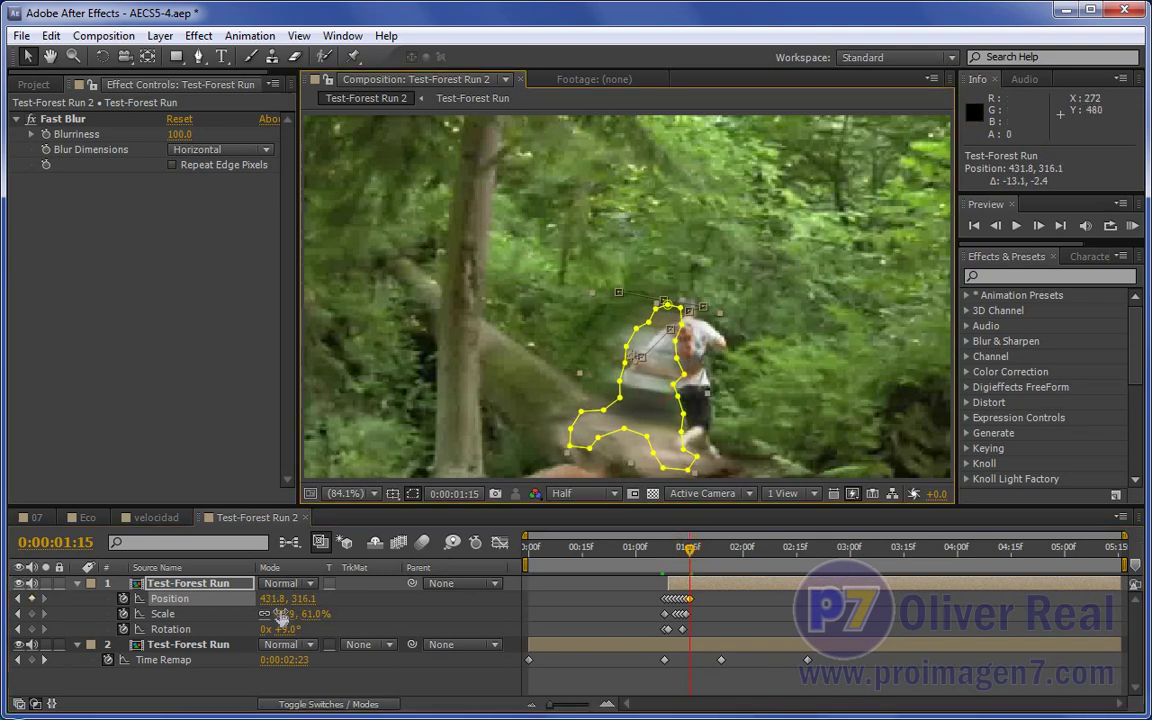
drag(309, 613, 290, 613)
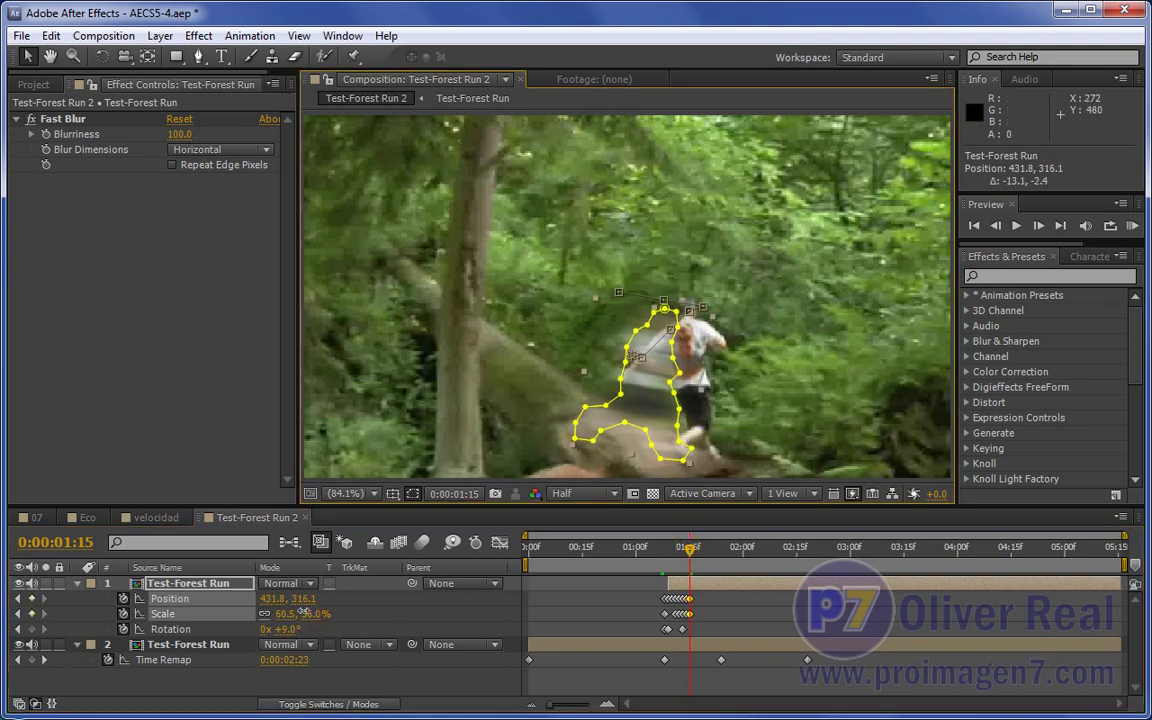
drag(637, 407, 646, 409)
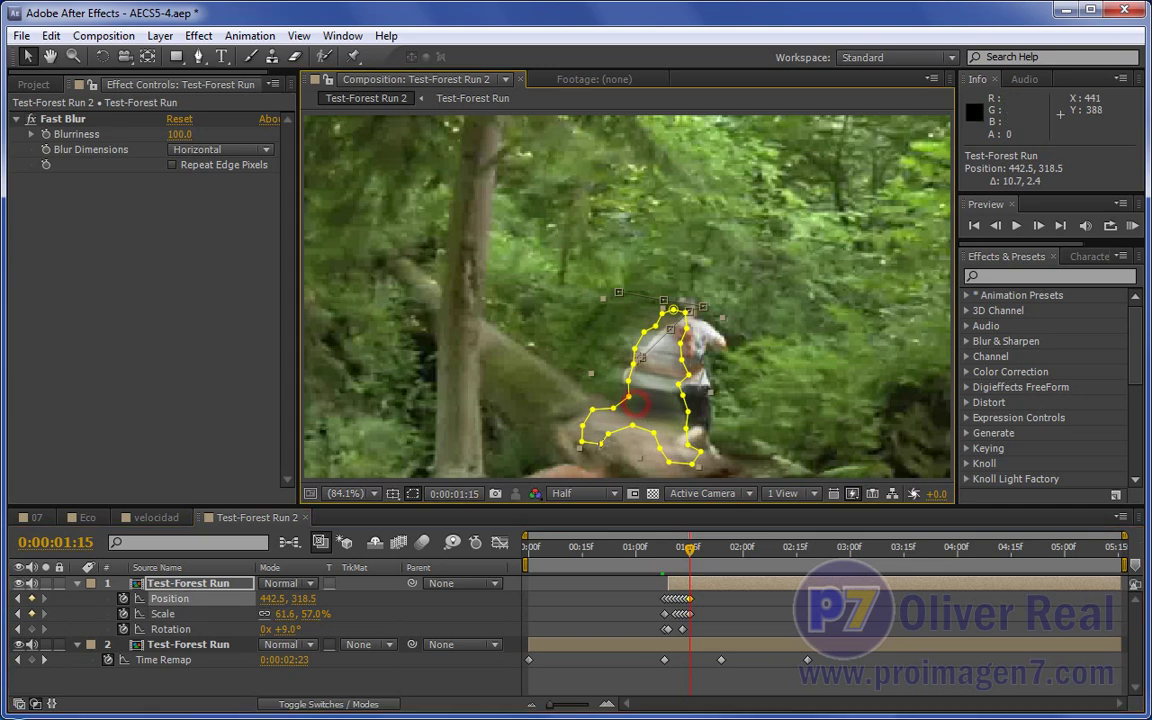
click(264, 613)
drag(281, 614, 274, 614)
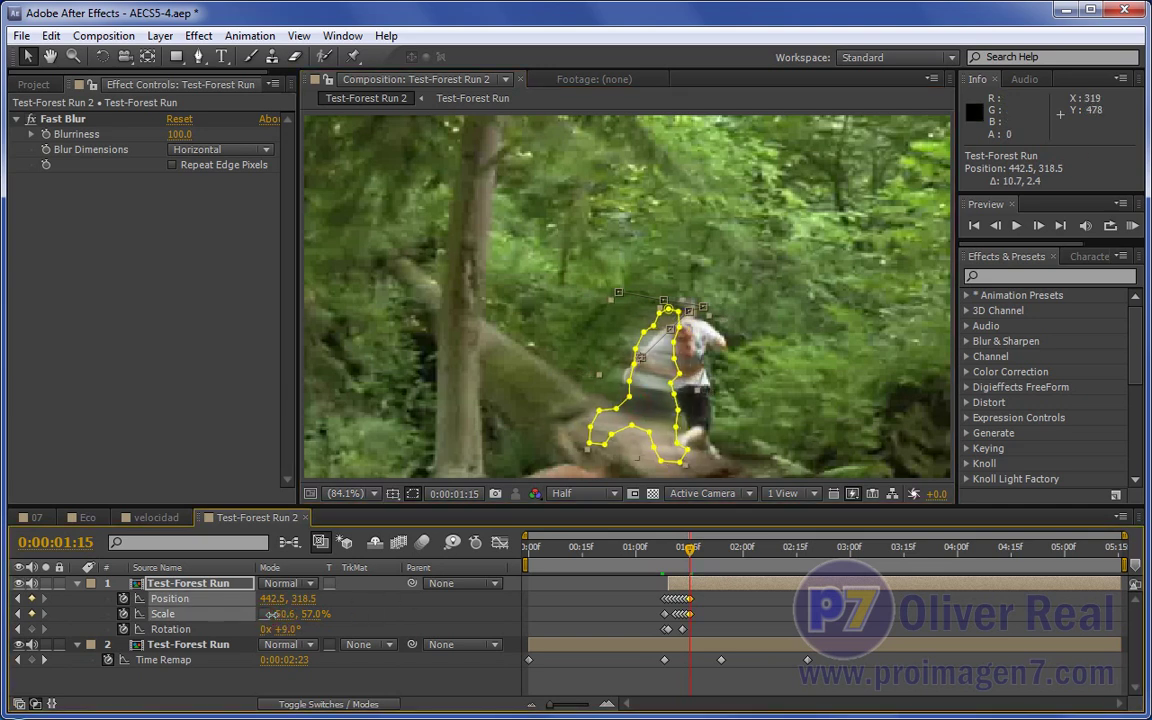
drag(647, 393, 653, 397)
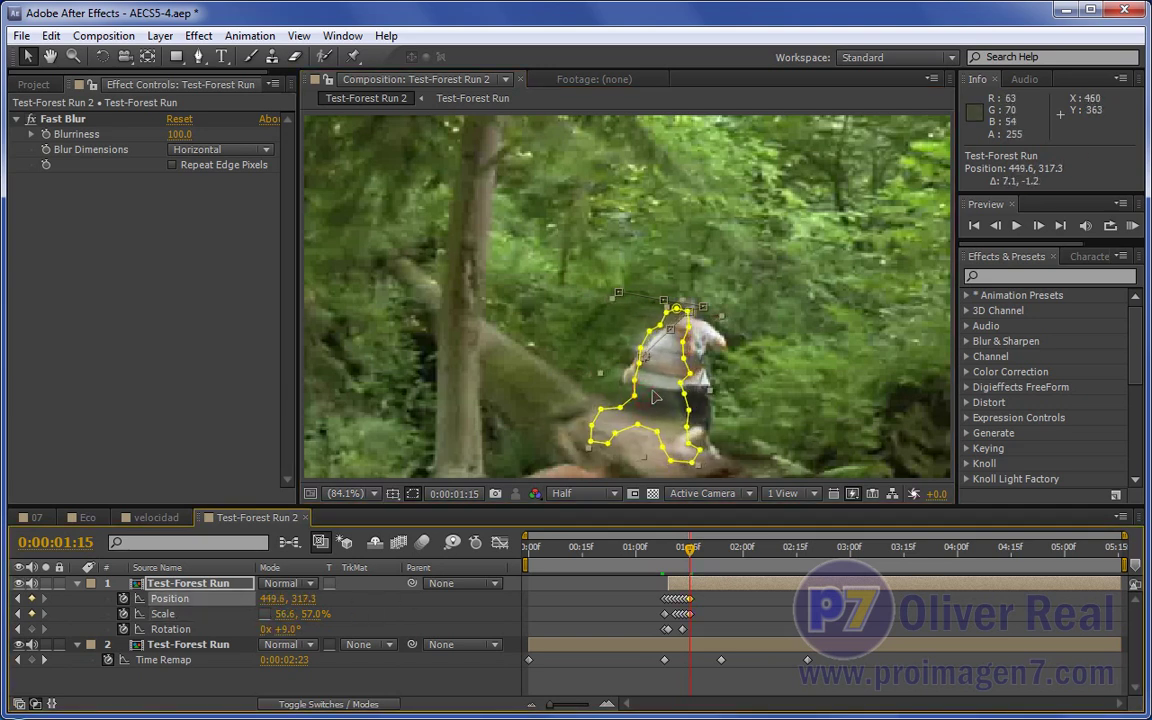
drag(288, 636, 296, 636)
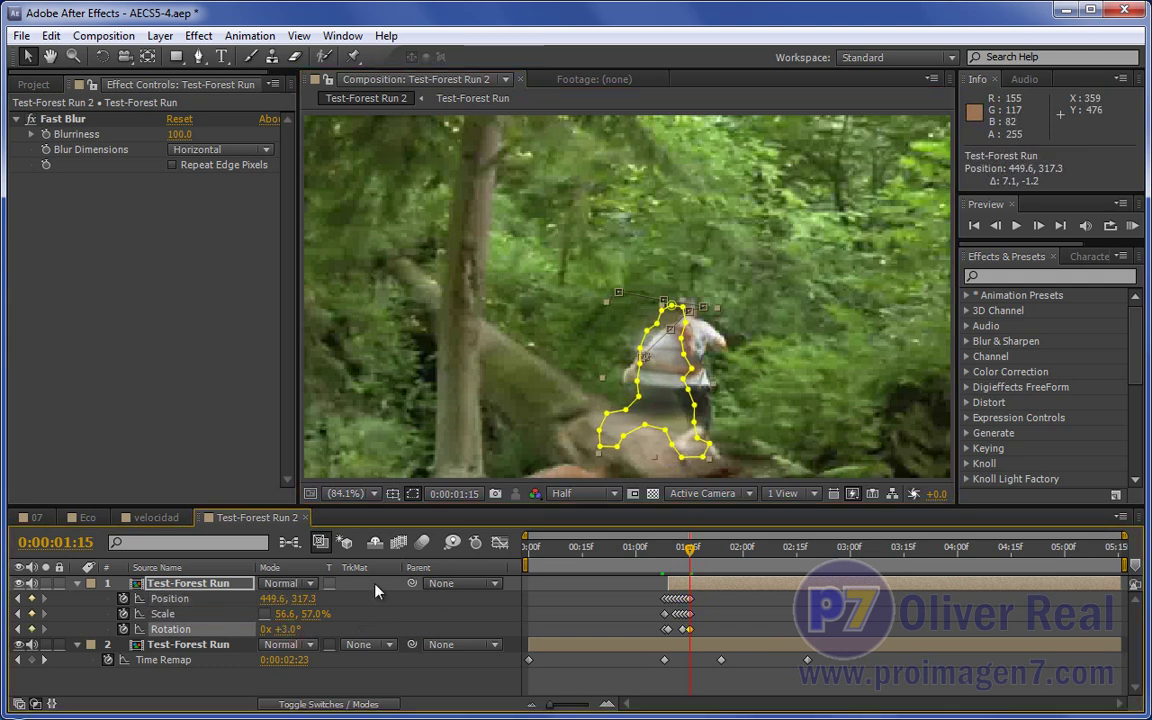
drag(641, 421, 640, 430)
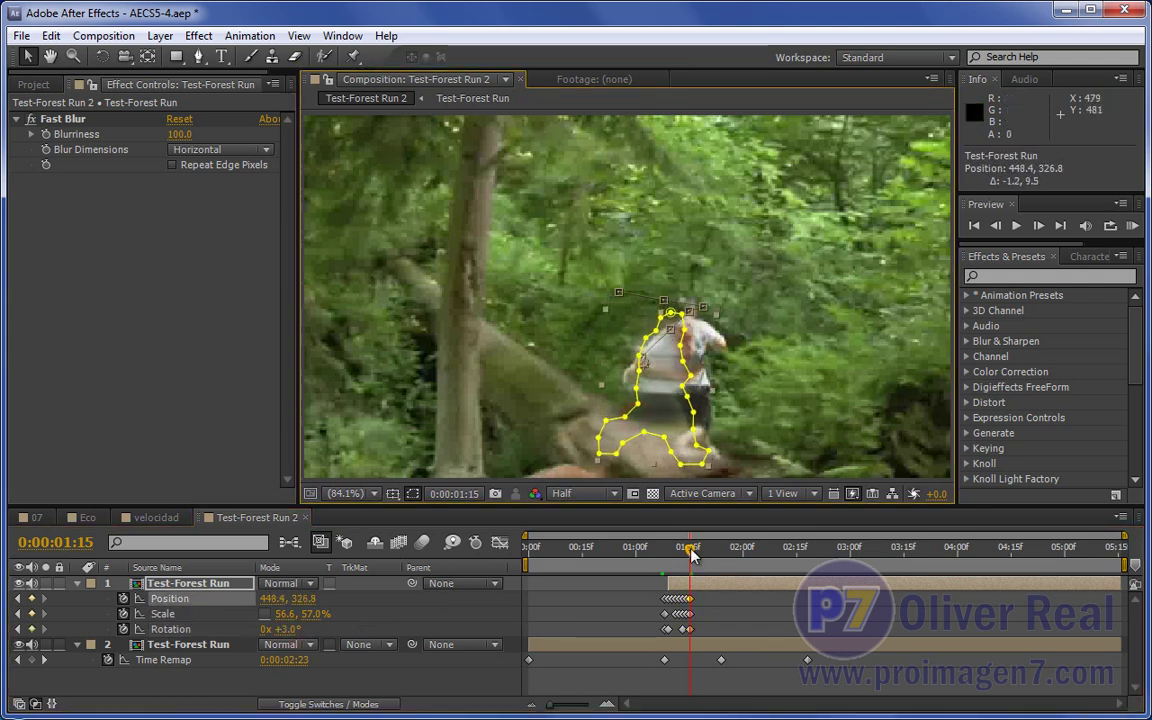
Step: At 1:16, move the copy onto the runner and narrow it to 45.6% width
key(Page_Down)
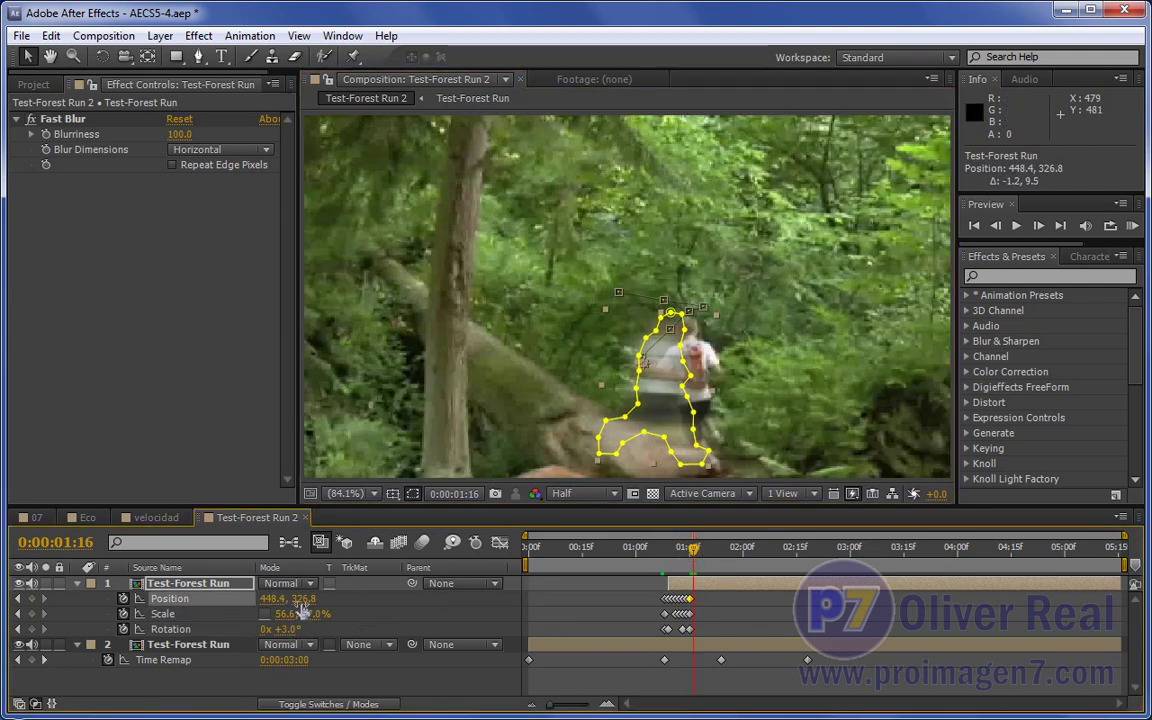
drag(690, 429, 698, 435)
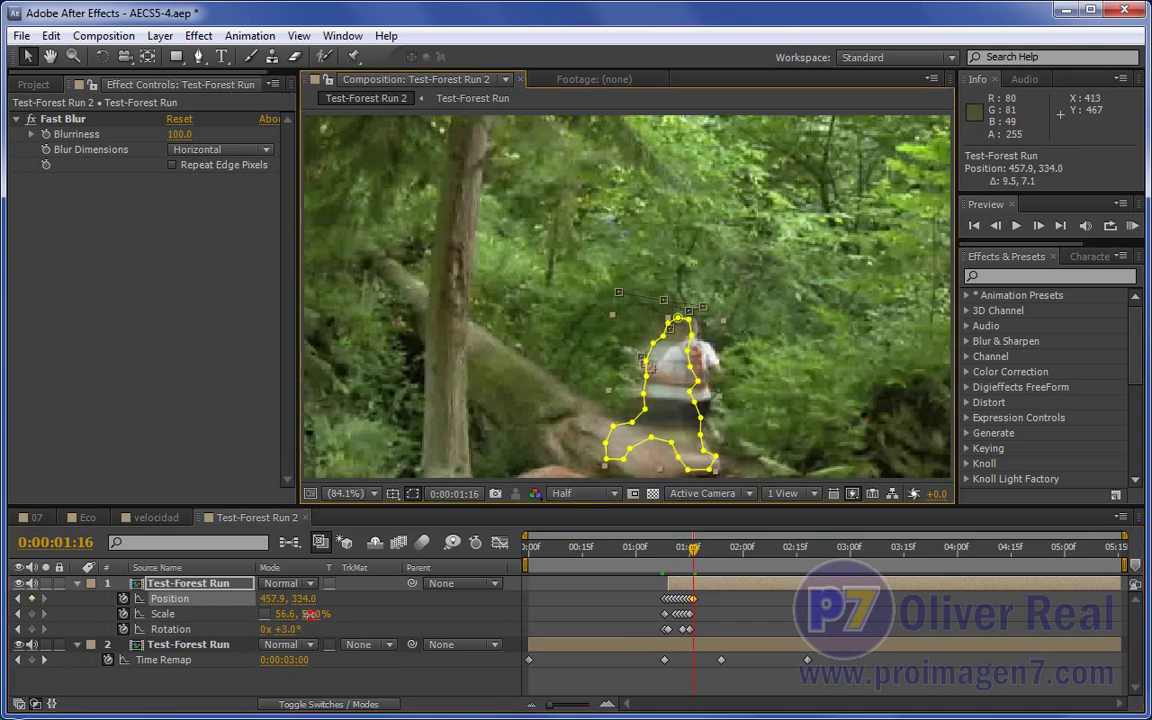
drag(309, 614, 255, 614)
click(678, 440)
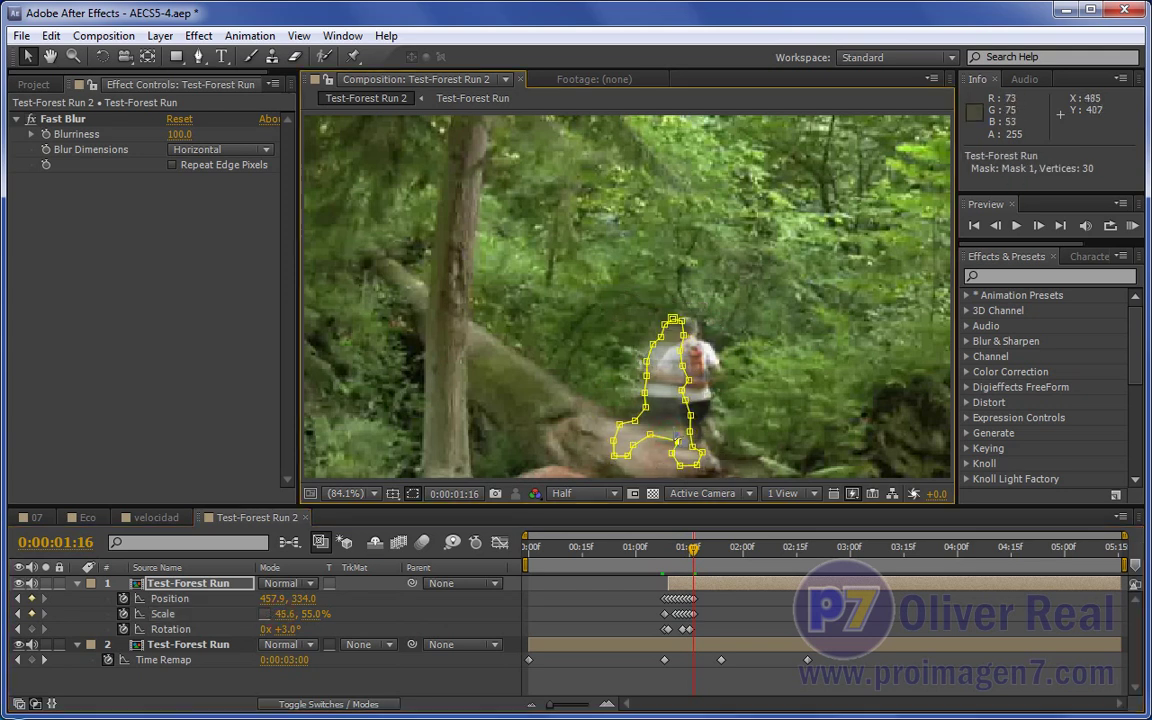
double_click(669, 410)
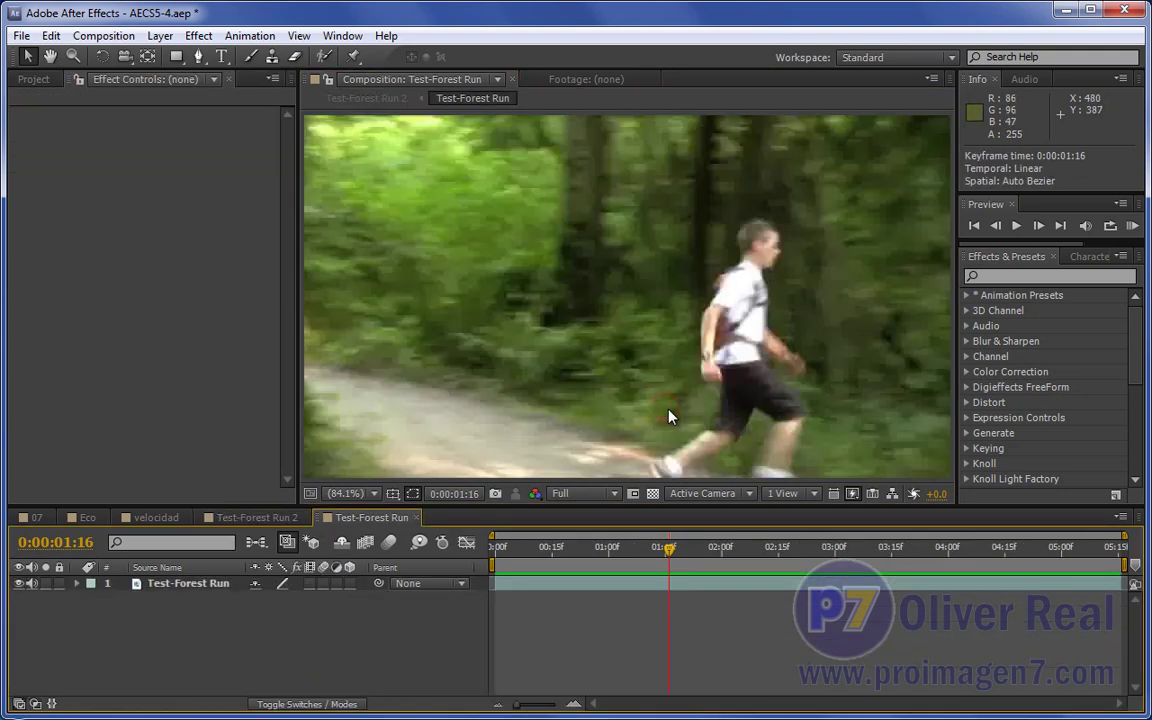
click(282, 515)
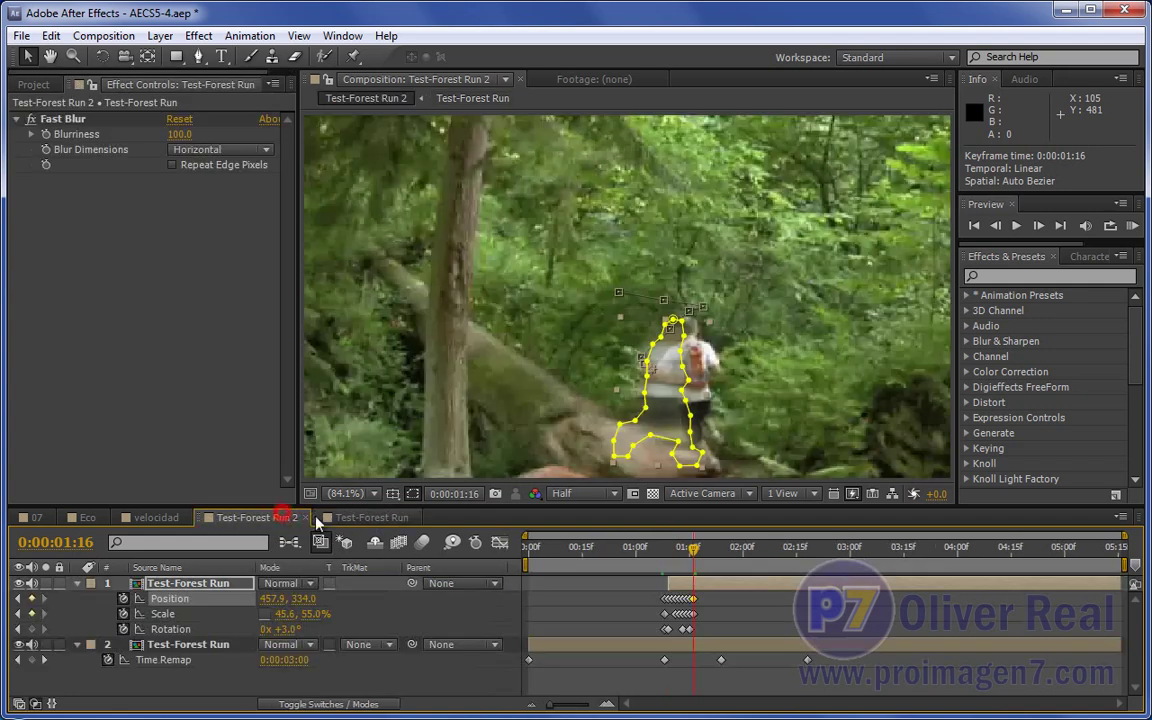
drag(635, 441, 644, 441)
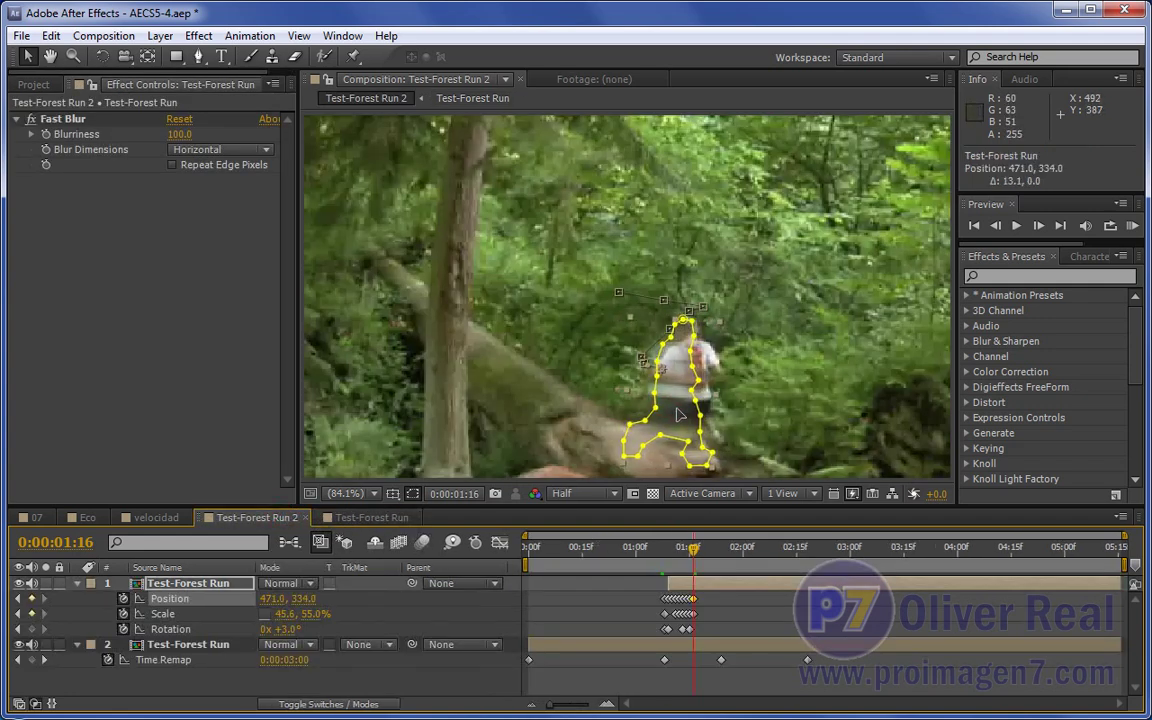
Step: Narrow the copy to 32.6 at 1:17, then flip it horizontally and reposition it at 1:18
drag(690, 556, 697, 556)
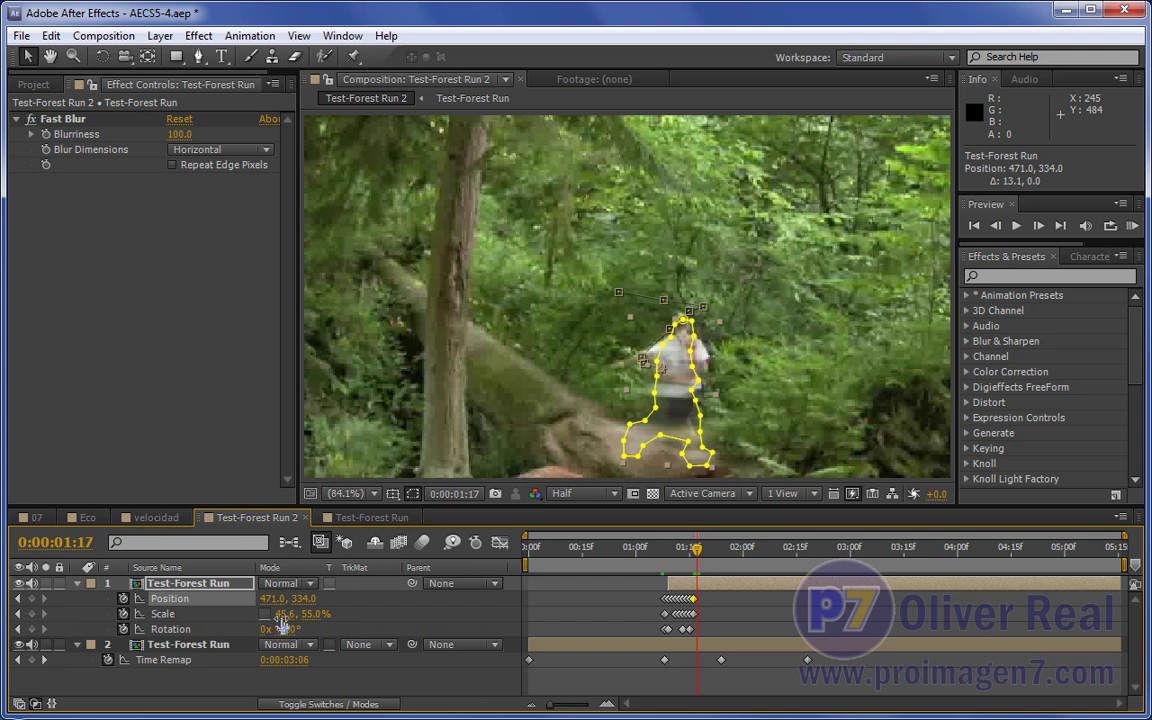
drag(285, 614, 250, 614)
click(675, 418)
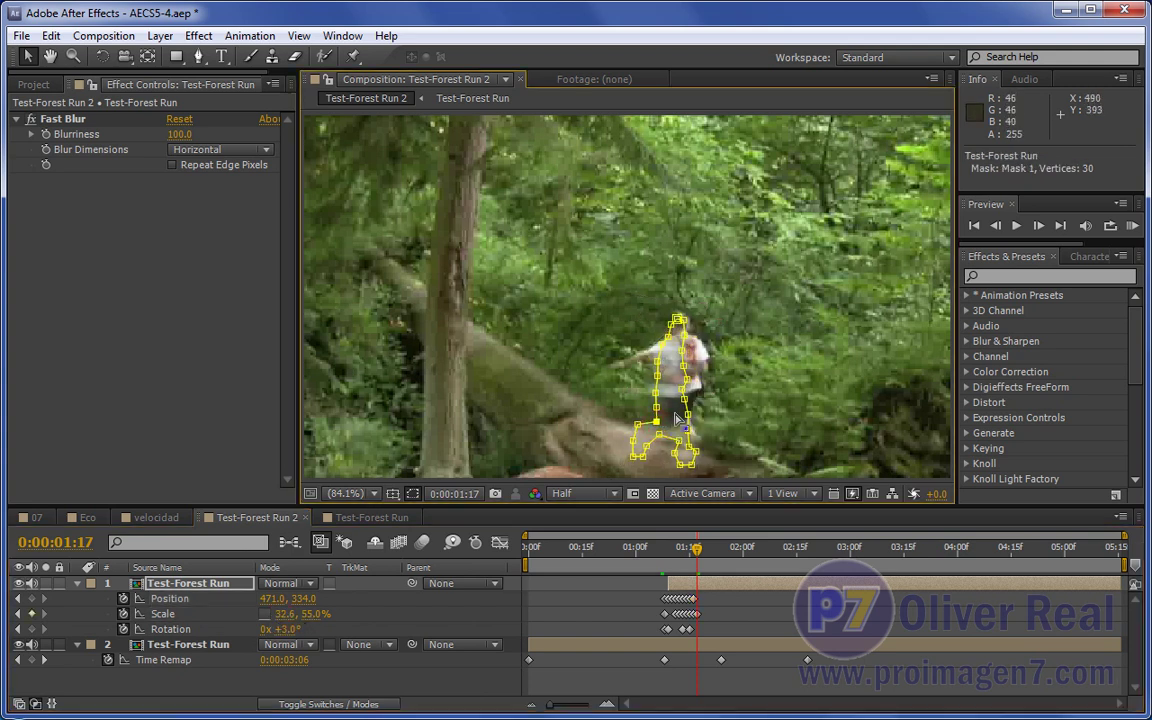
drag(675, 422, 683, 425)
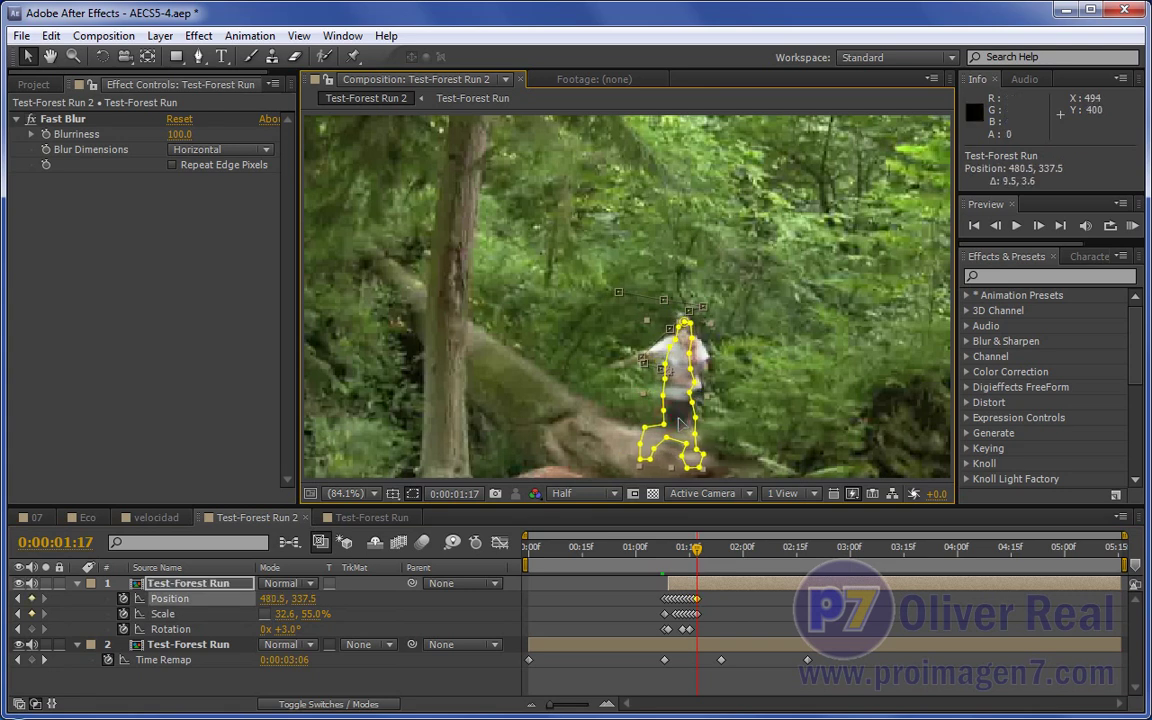
drag(701, 556, 703, 556)
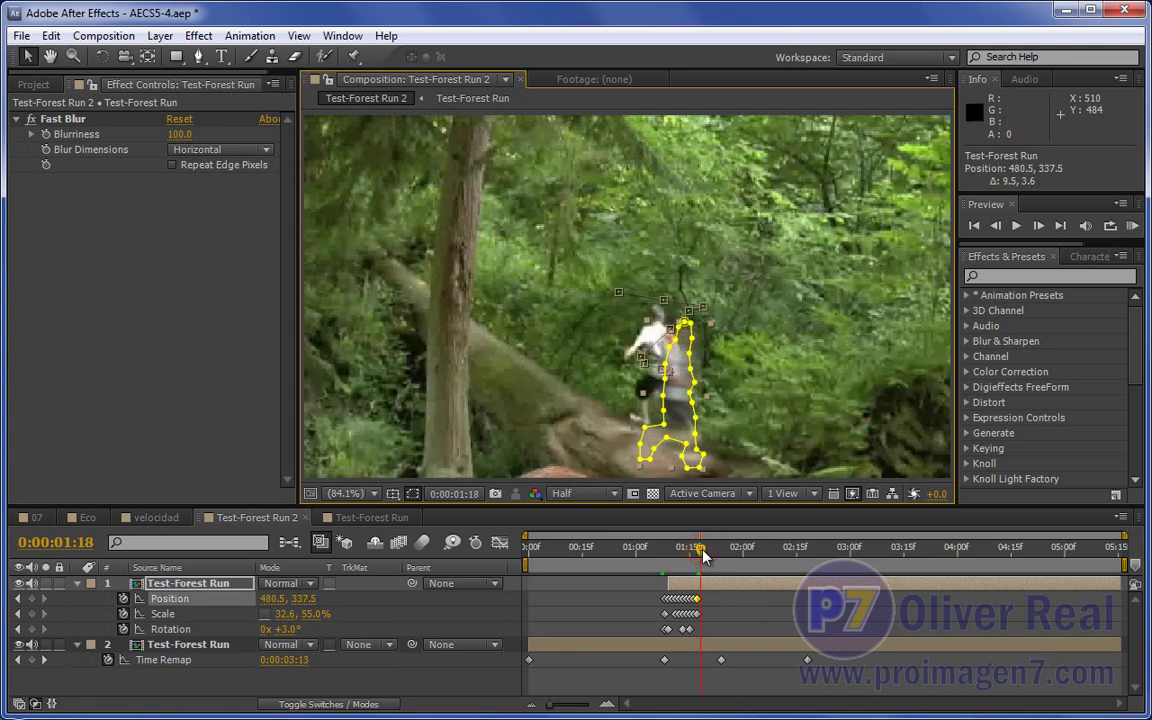
drag(285, 622, 220, 614)
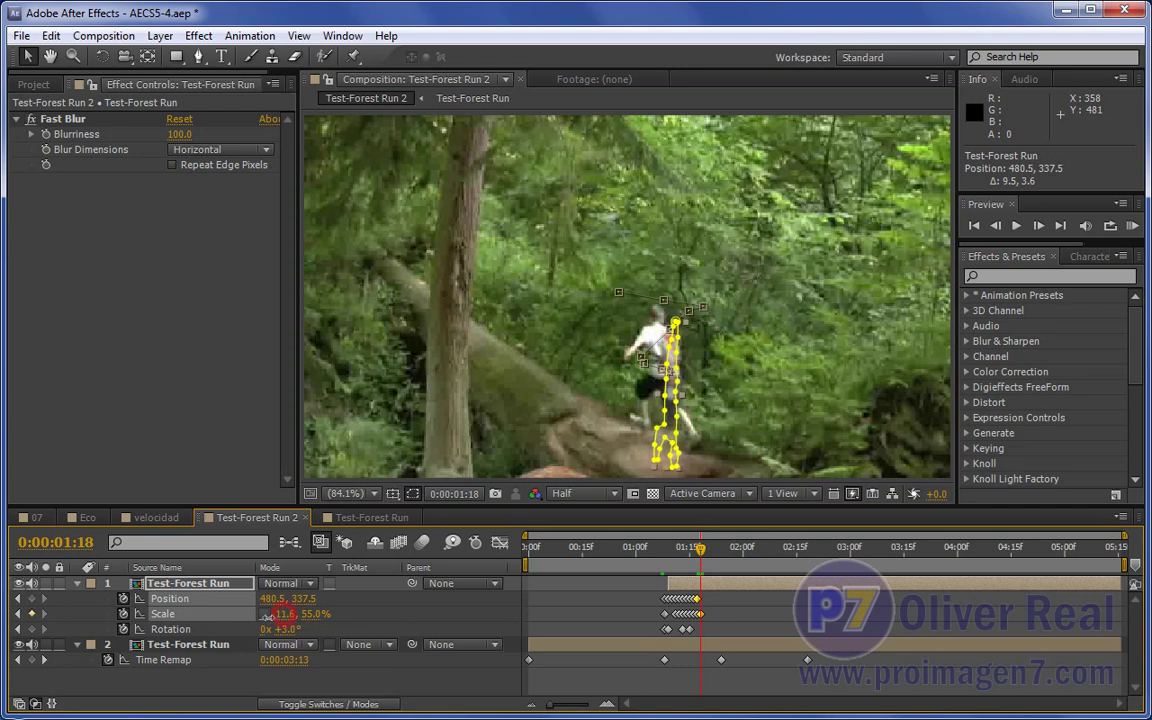
drag(643, 425, 659, 411)
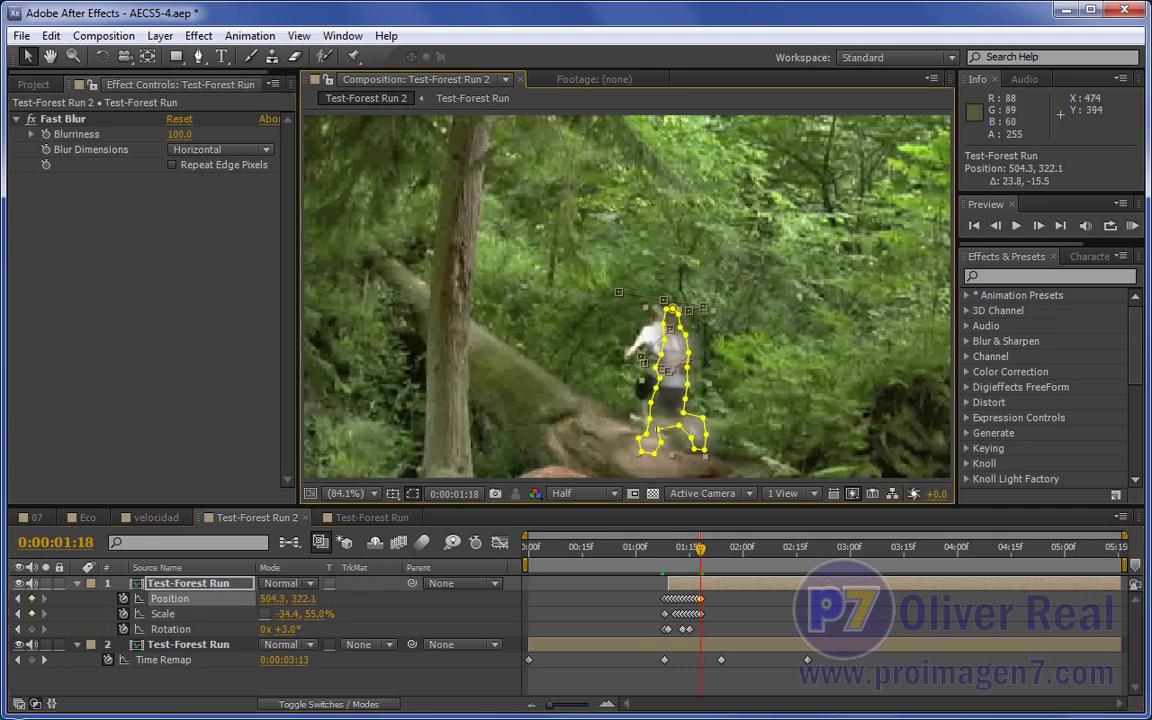
drag(300, 614, 310, 617)
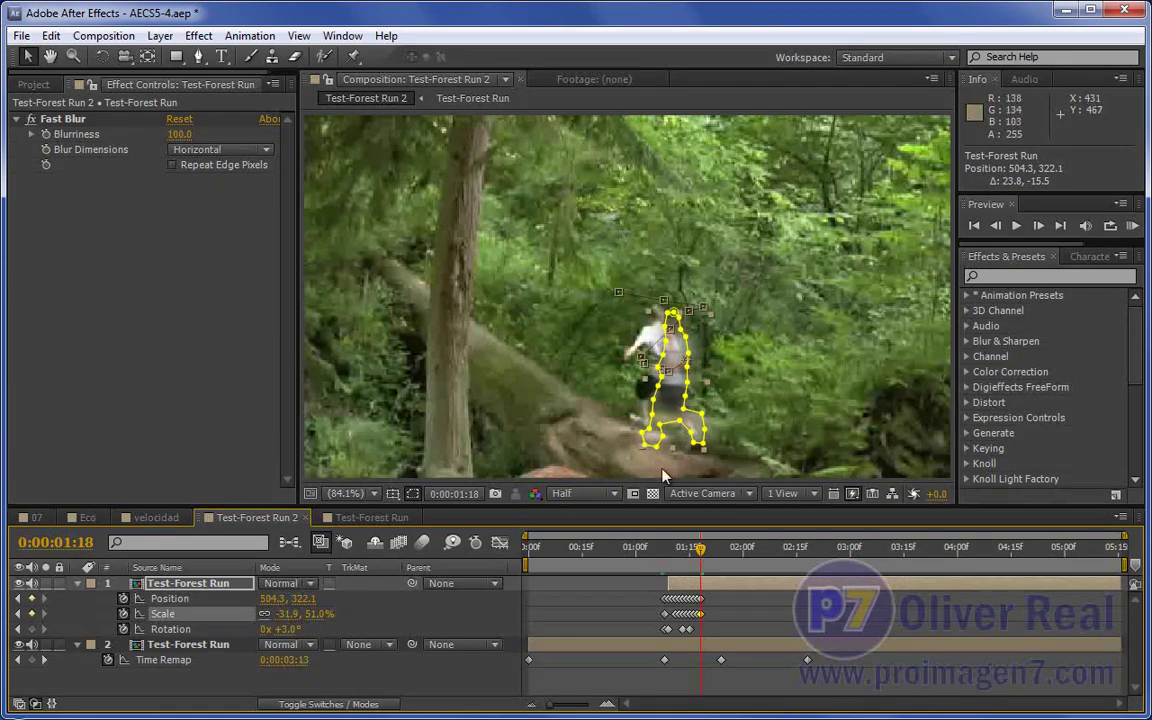
drag(704, 557, 704, 557)
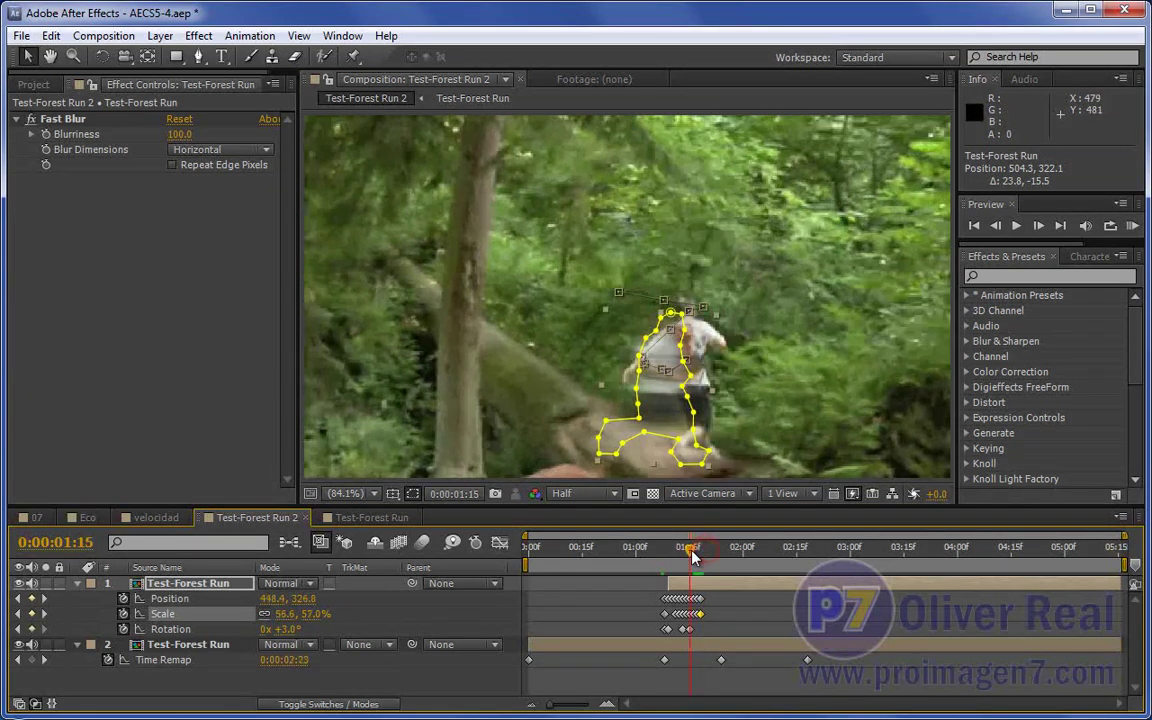
Step: At 1:19, move the flipped copy, widen it and tilt it to 1°
click(704, 557)
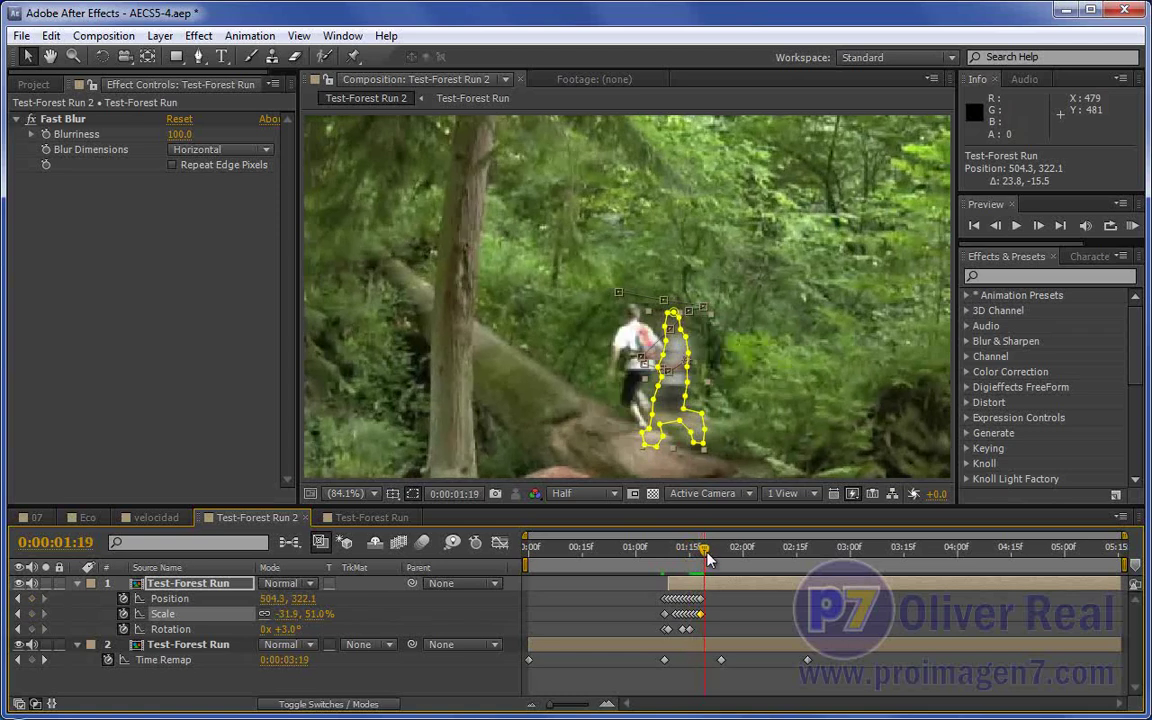
click(659, 384)
drag(673, 403, 657, 399)
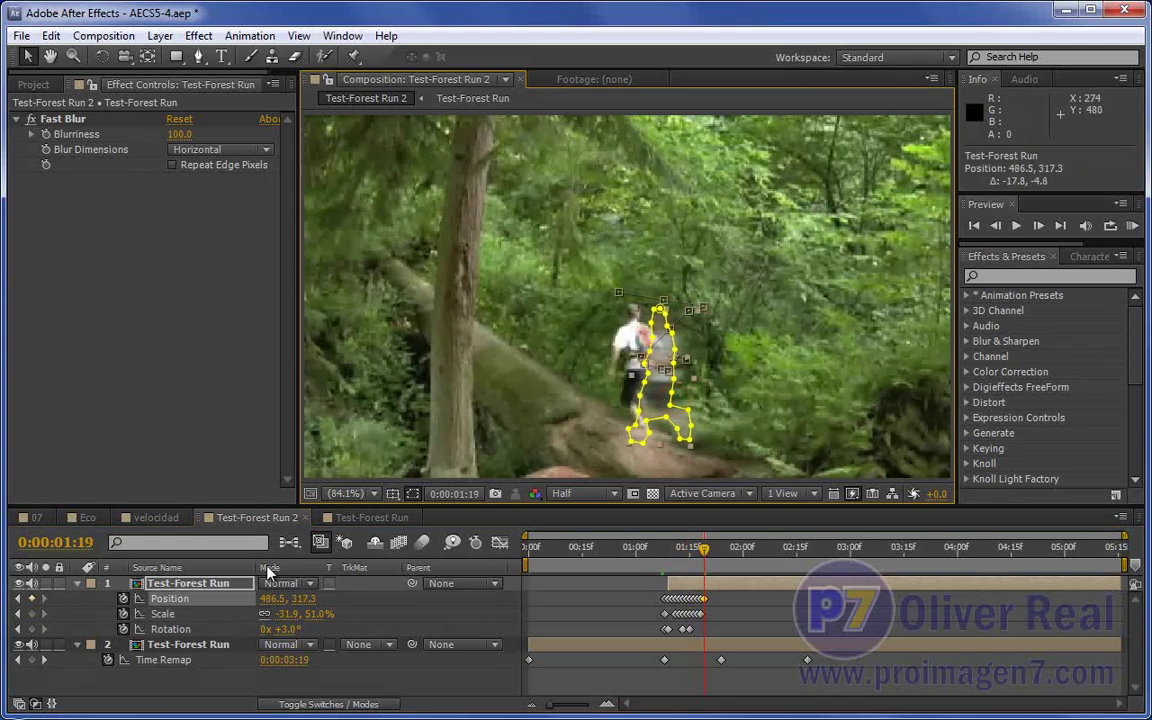
drag(266, 616, 262, 608)
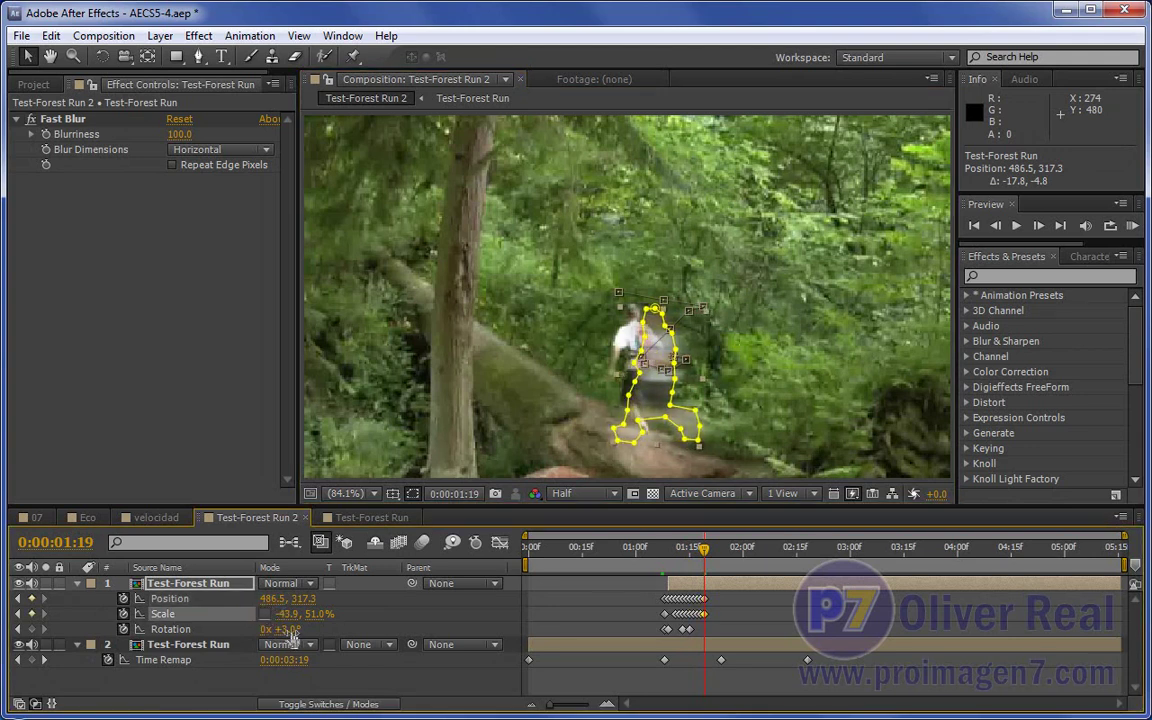
drag(290, 630, 292, 630)
drag(596, 372, 598, 365)
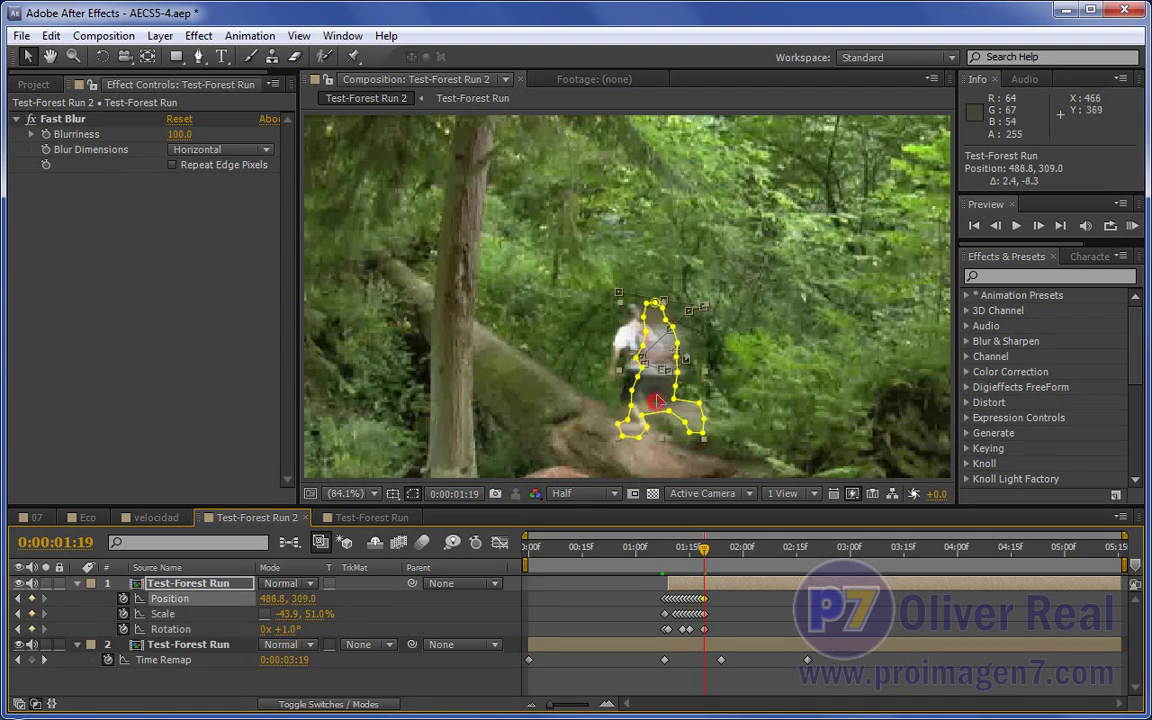
Step: At 1:20, shift the copy onto the runner and set its width to -45.2
key(Page_Down)
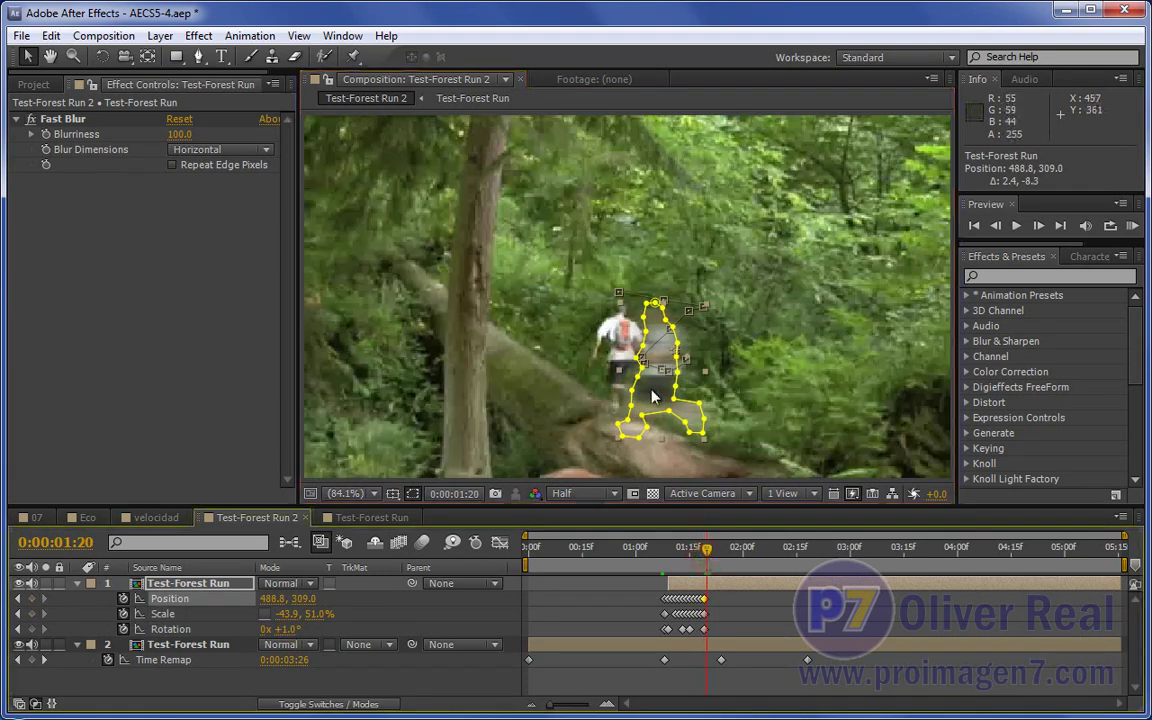
drag(650, 360, 634, 358)
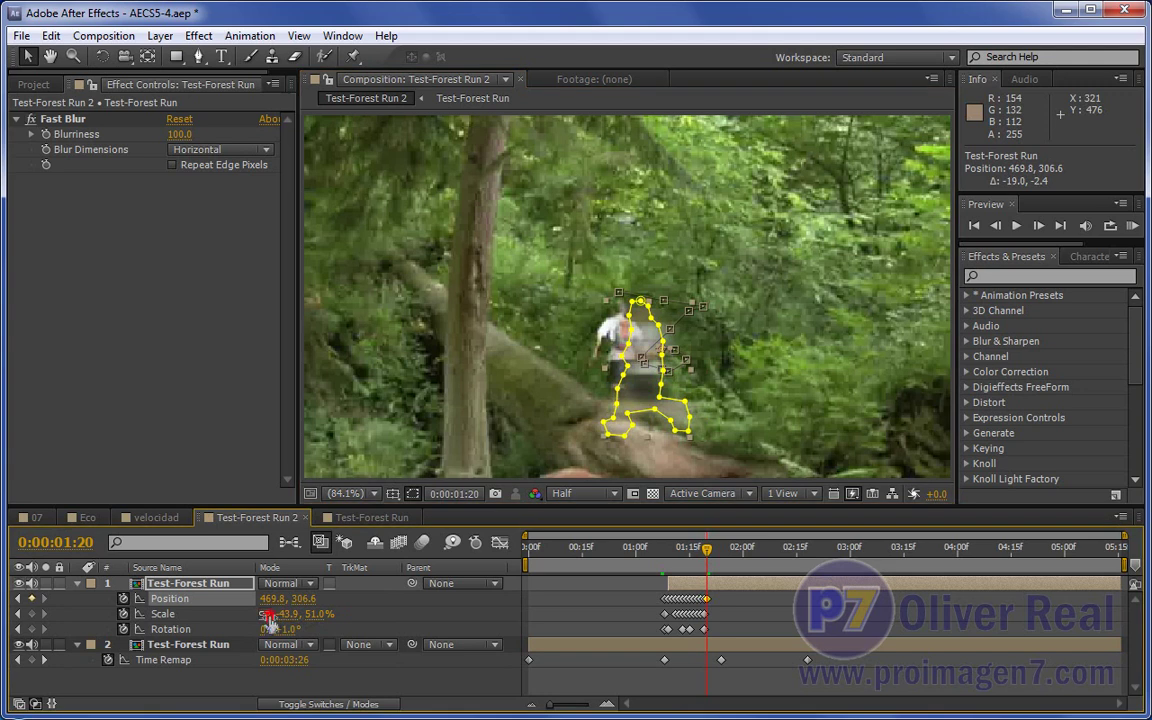
drag(311, 616, 288, 628)
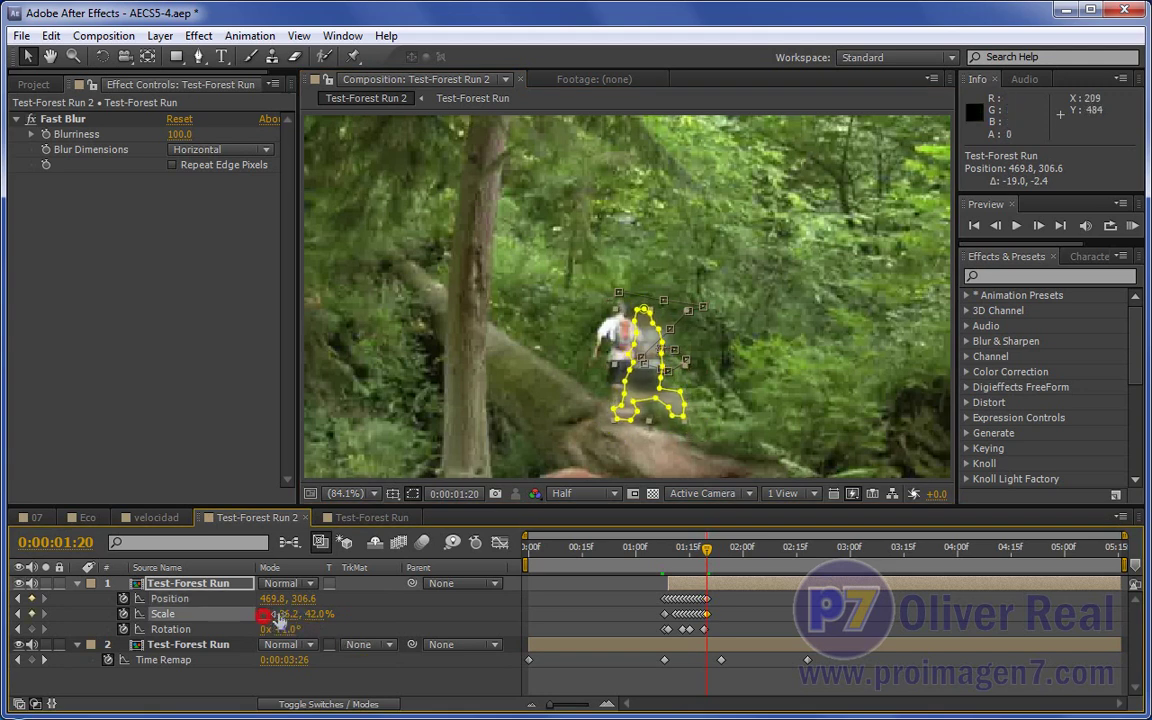
drag(296, 625, 288, 619)
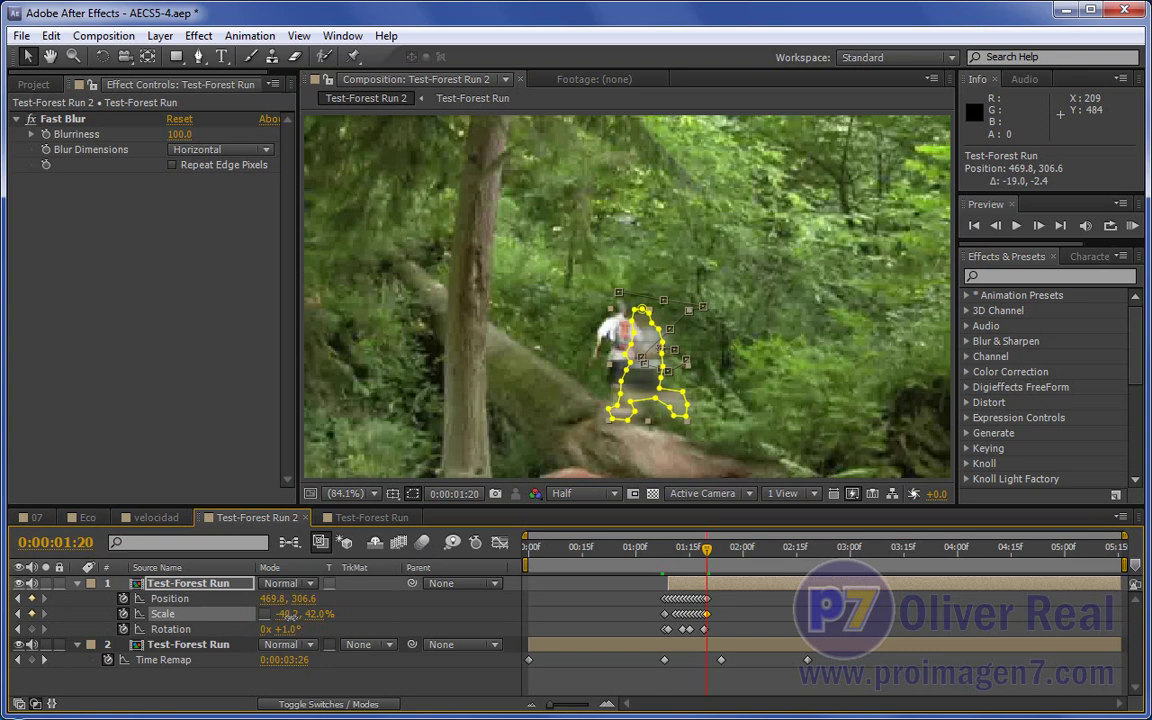
drag(591, 352, 650, 376)
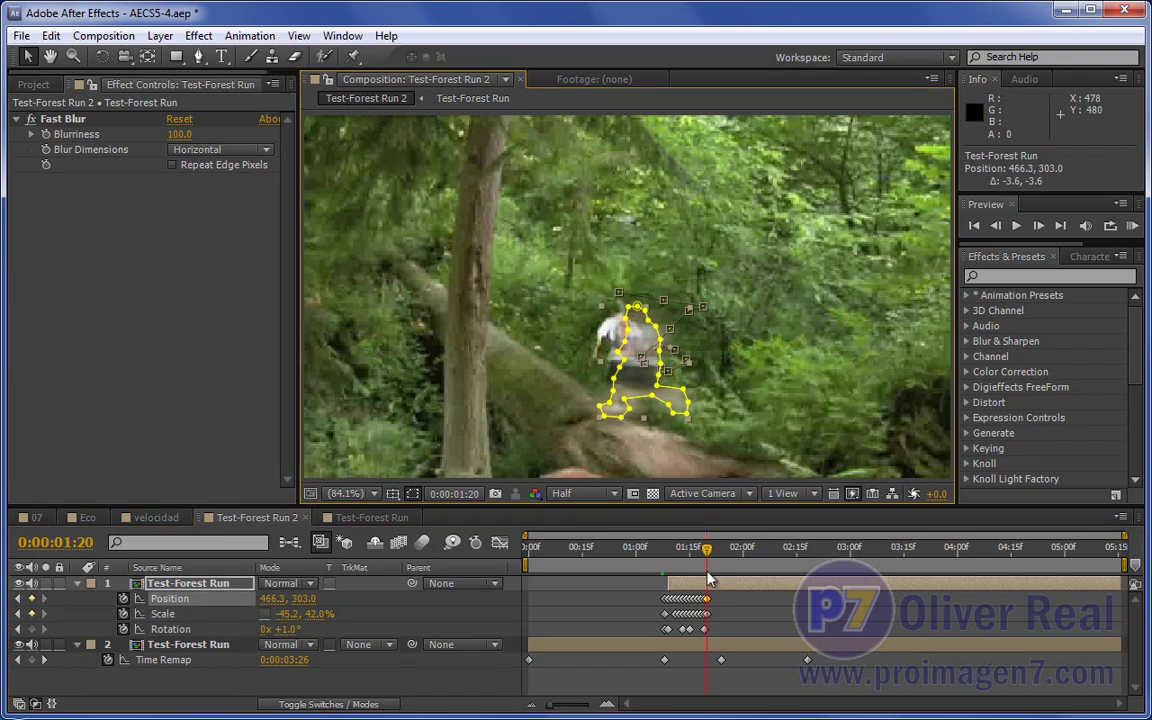
Step: At 1:21, move the copy up-left over the runner and shrink its scale
drag(712, 553, 714, 553)
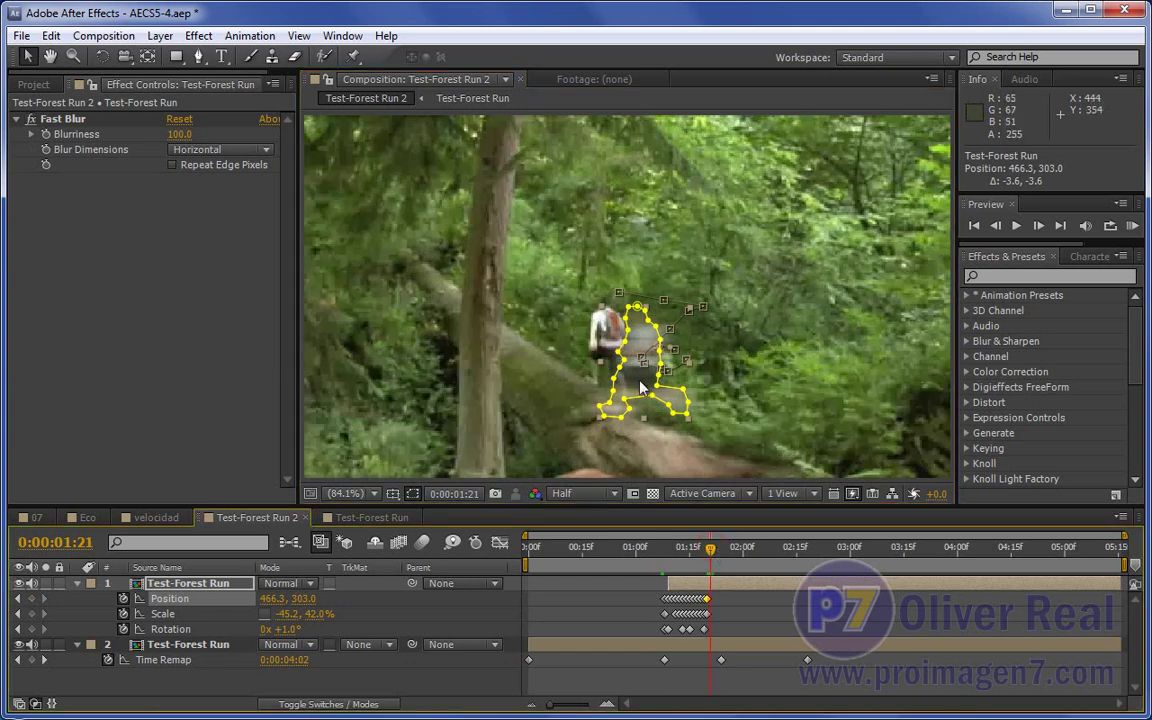
drag(635, 377, 622, 363)
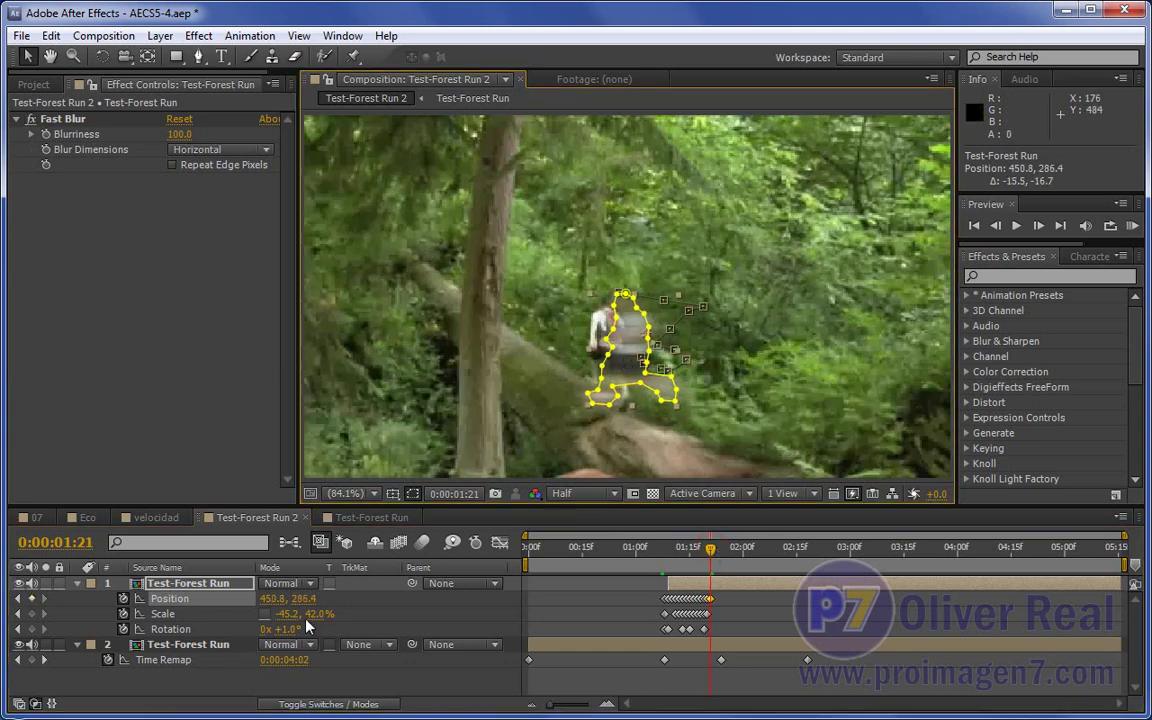
mouse_move(286, 614)
mouse_down()
mouse_move(312, 616)
mouse_move(281, 632)
mouse_move(298, 632)
mouse_up()
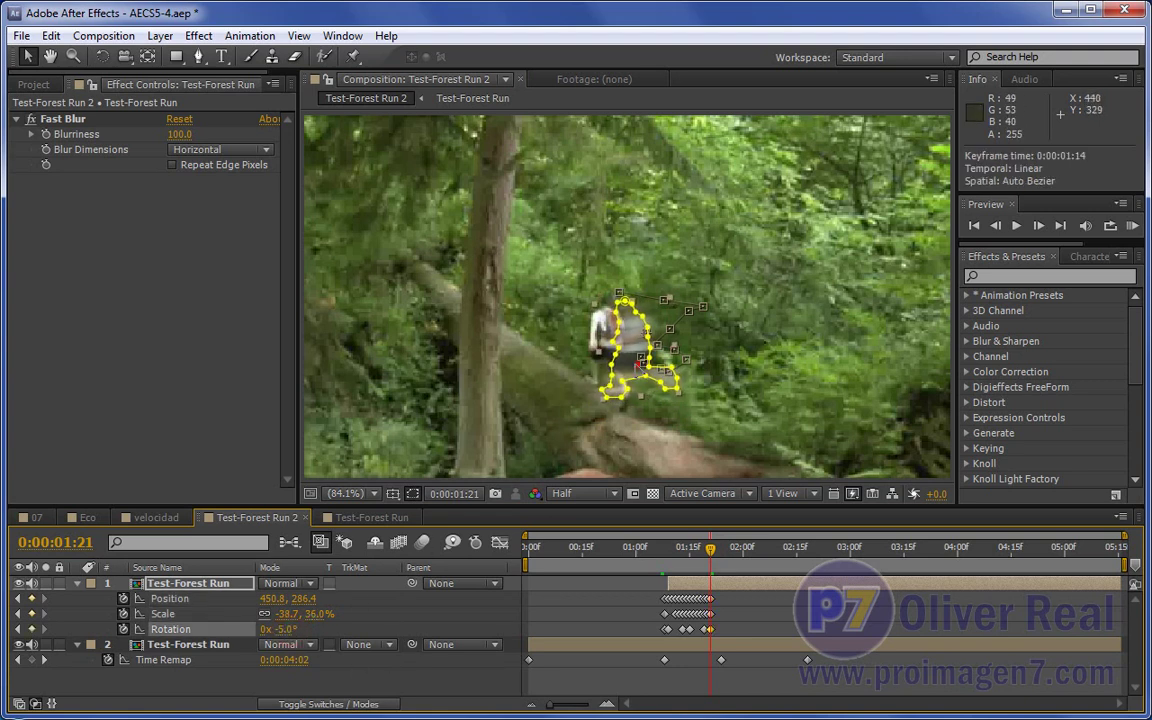
drag(637, 366, 632, 372)
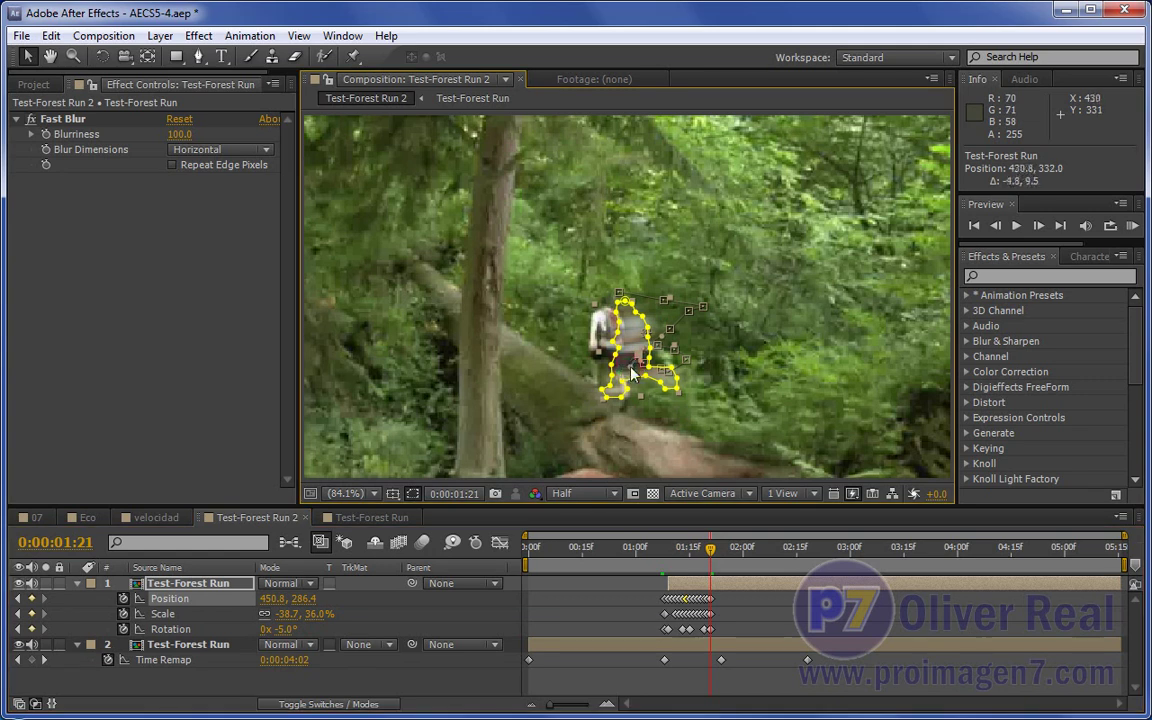
click(627, 366)
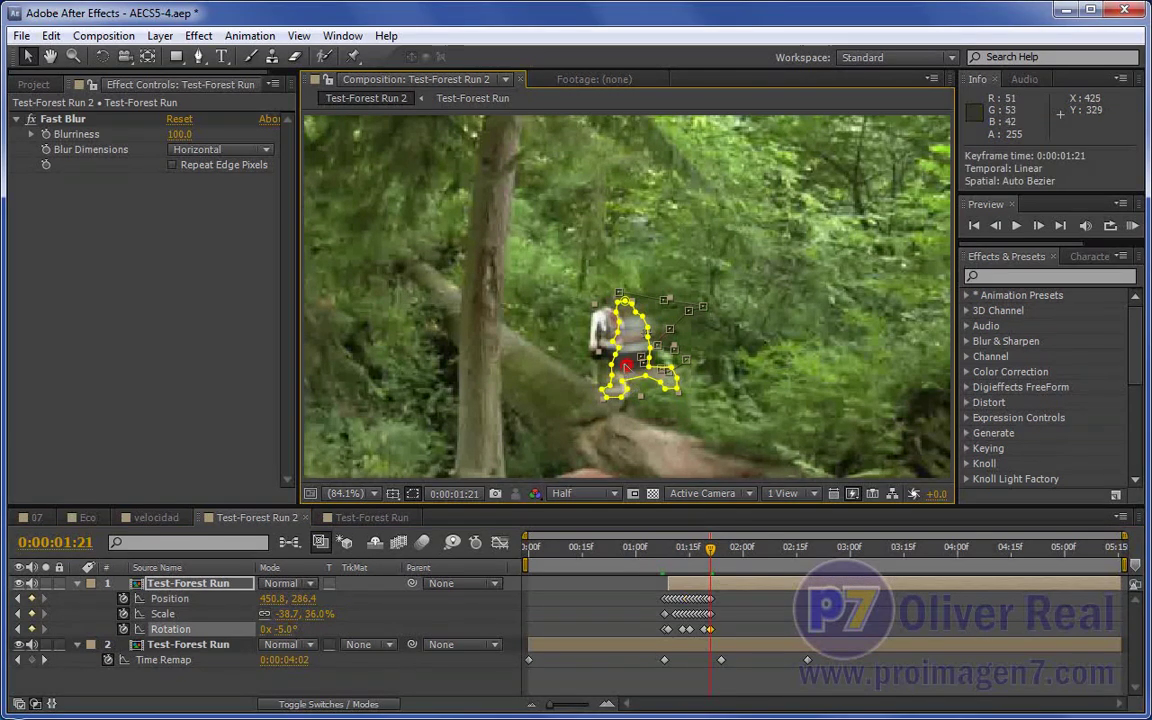
drag(627, 366, 618, 365)
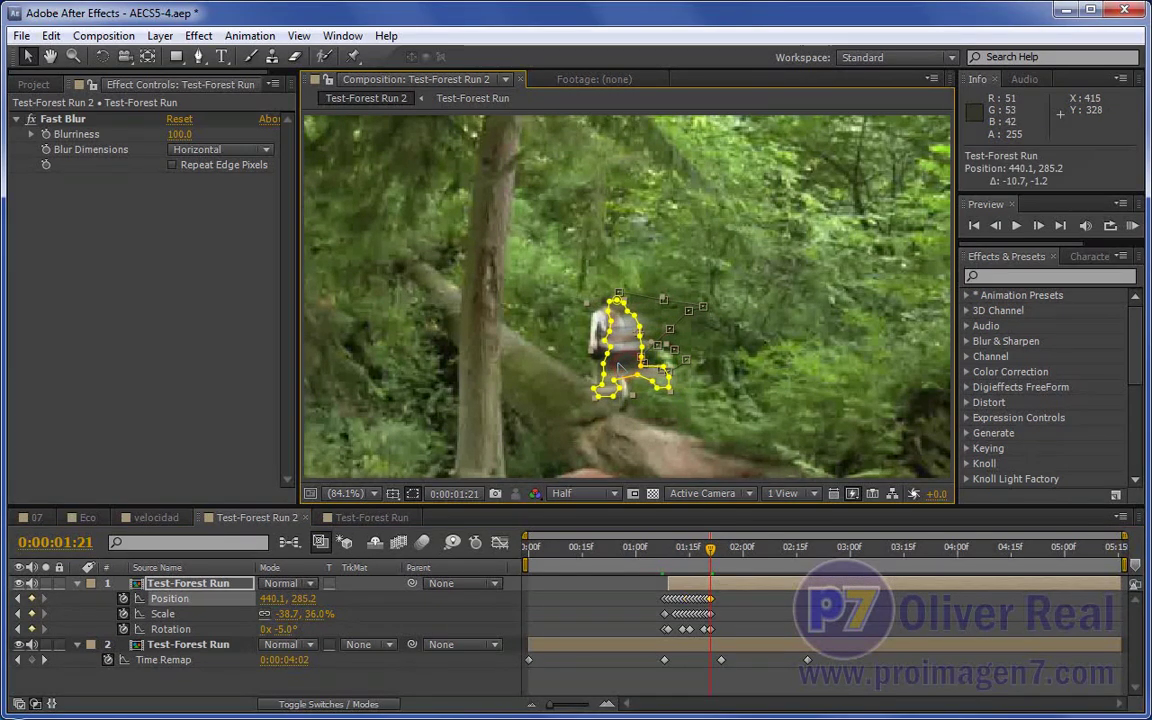
Step: At 1:22 and 1:23, realign the copy, shrink it to -35.5, 33.0% and tilt it +1.0°
click(713, 553)
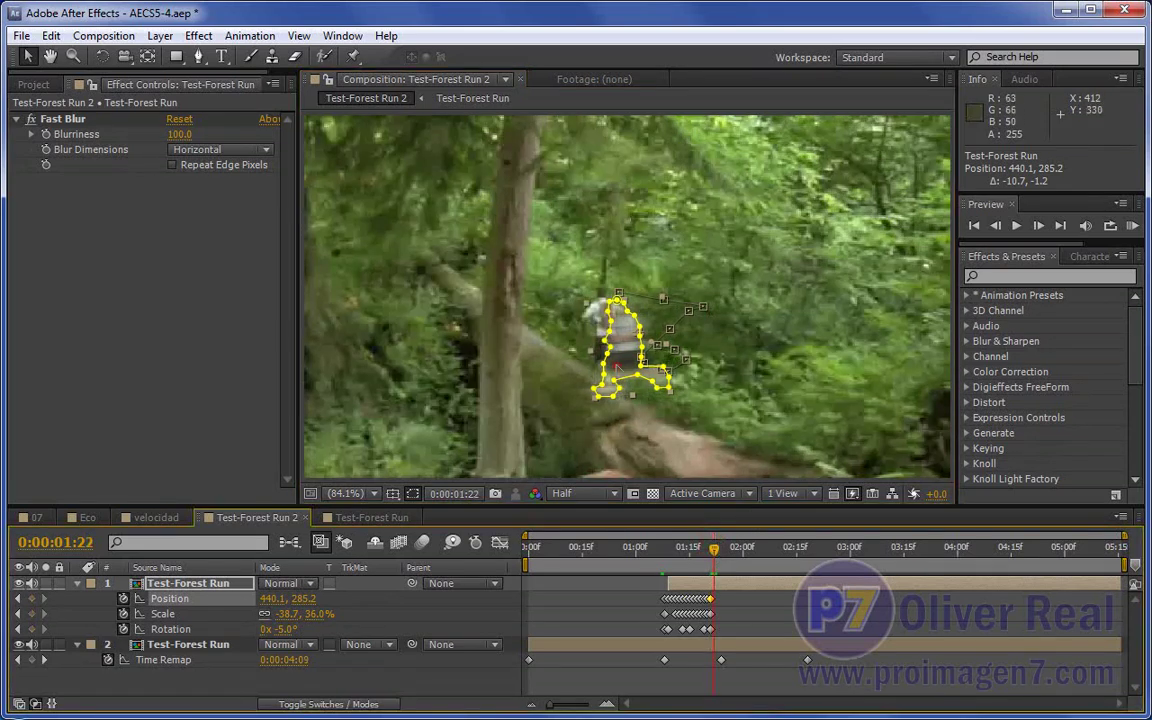
drag(616, 372, 613, 357)
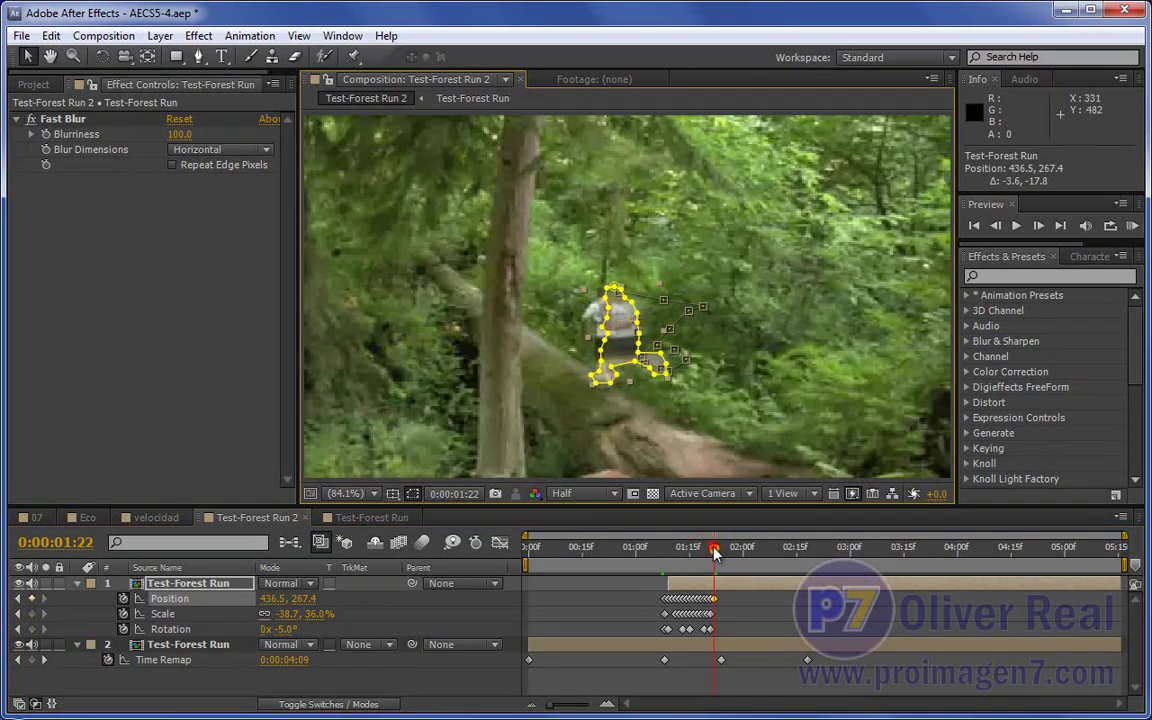
click(716, 550)
drag(583, 388, 577, 379)
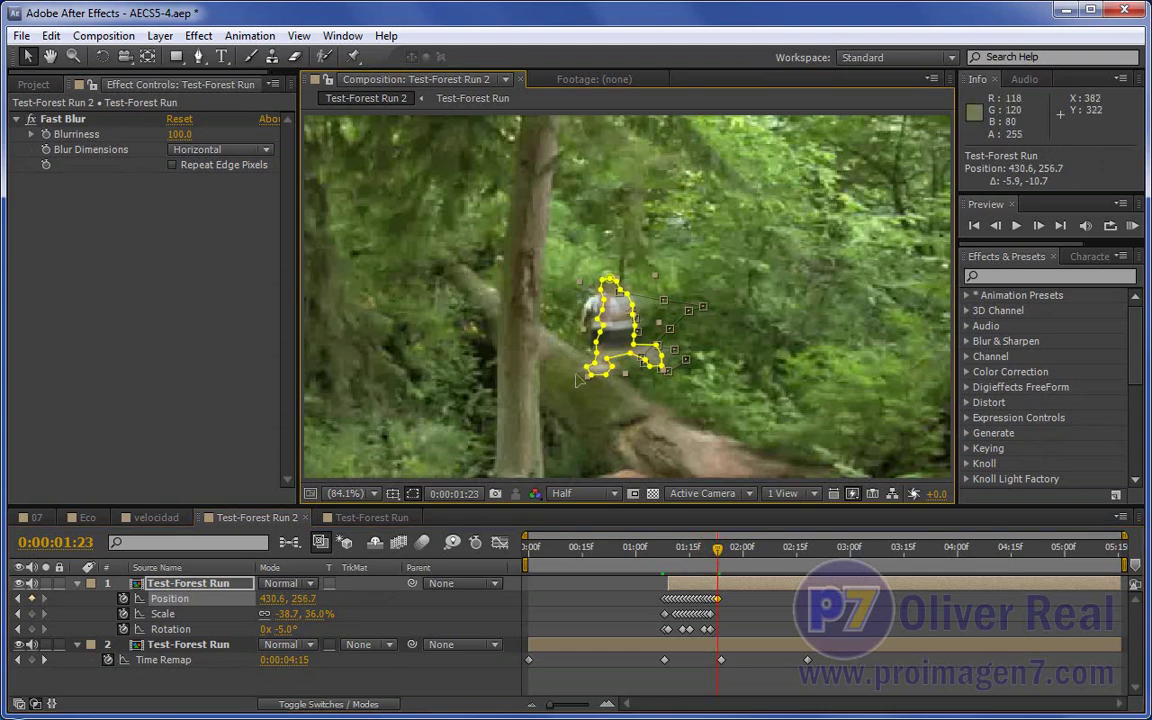
drag(313, 613, 280, 551)
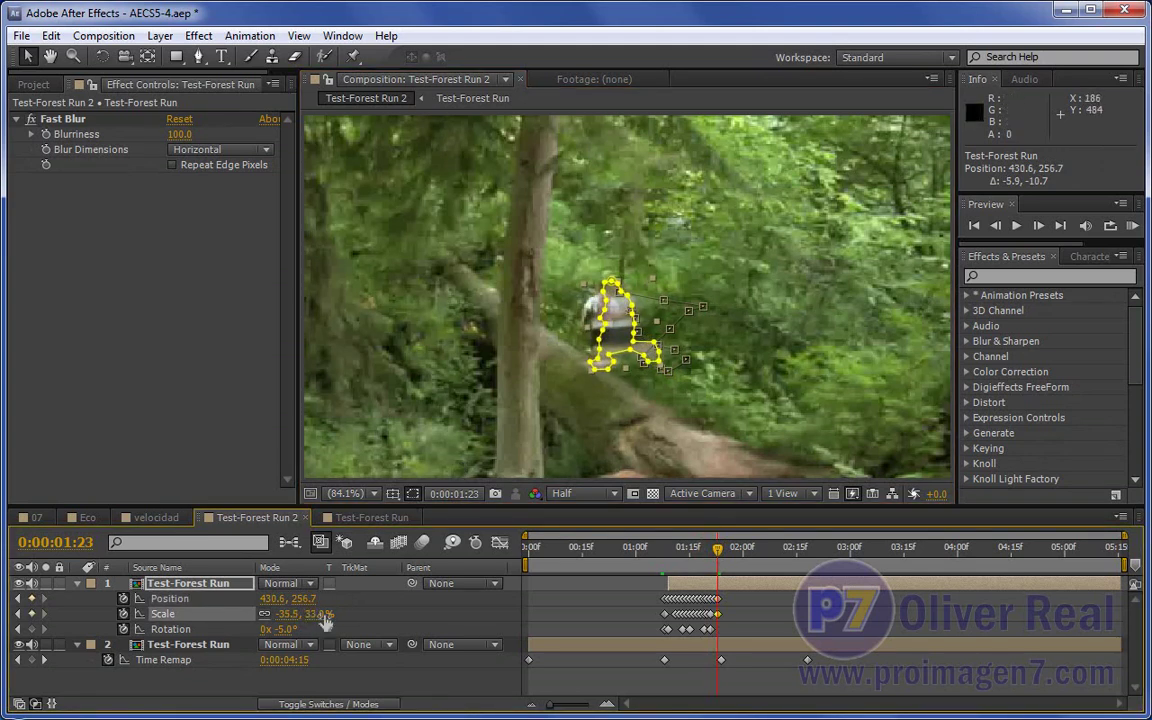
drag(286, 631, 296, 630)
drag(616, 334, 620, 345)
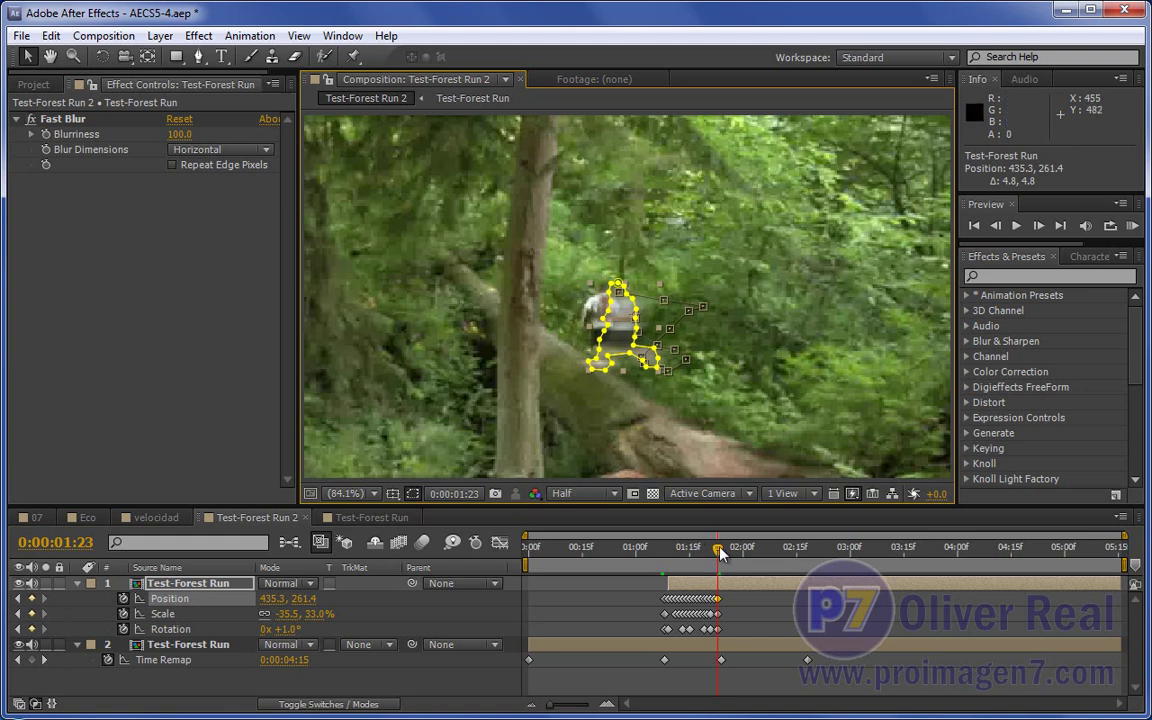
key(Page_Down)
Step: Set the copy's 1:24 scale to -32.3, 30.0% and end the layer at 1:24
drag(622, 340, 620, 338)
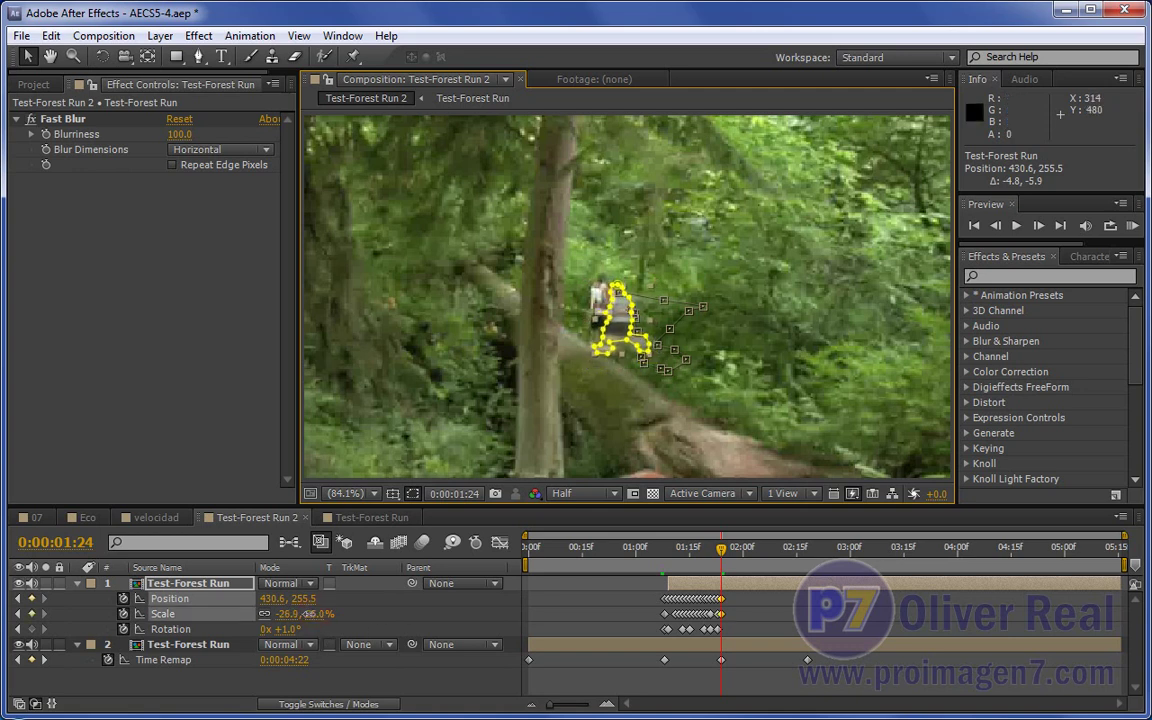
drag(313, 613, 330, 613)
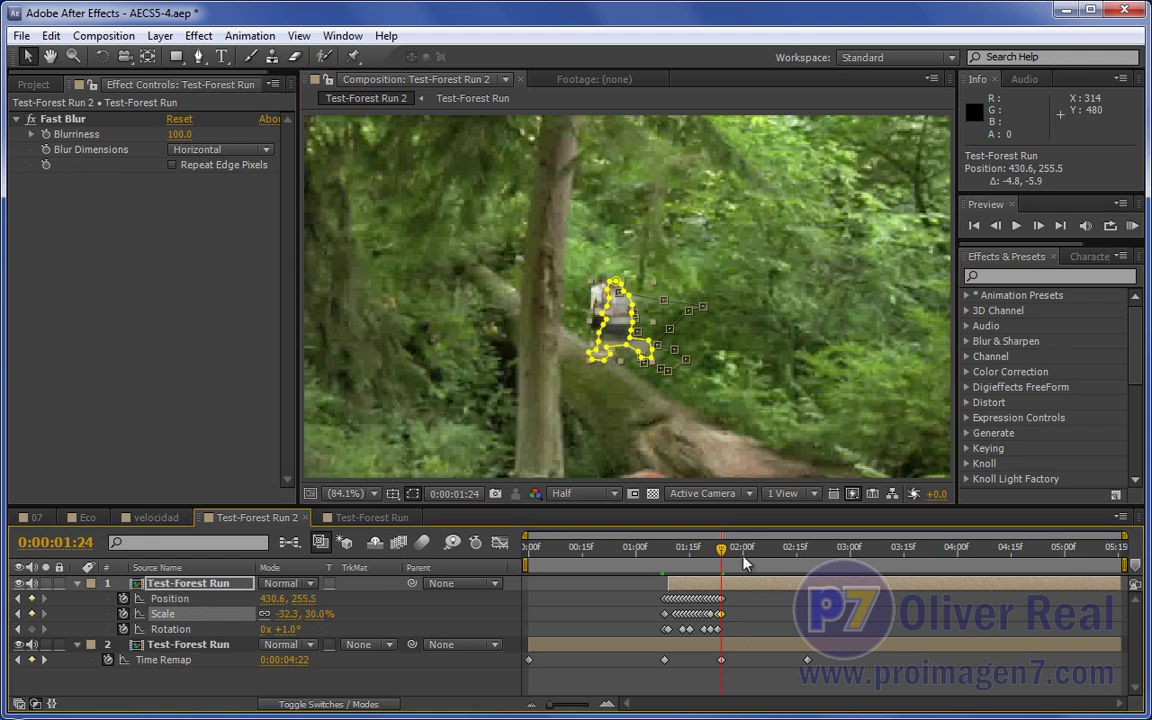
drag(725, 554, 727, 554)
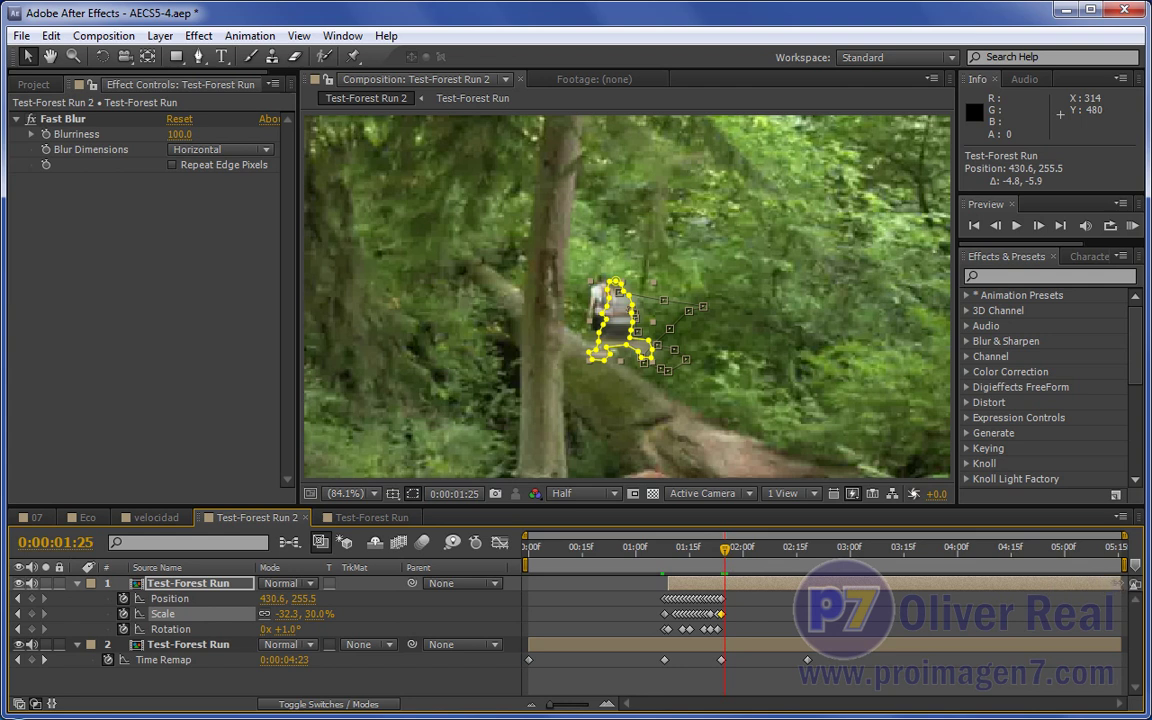
drag(1119, 583, 722, 583)
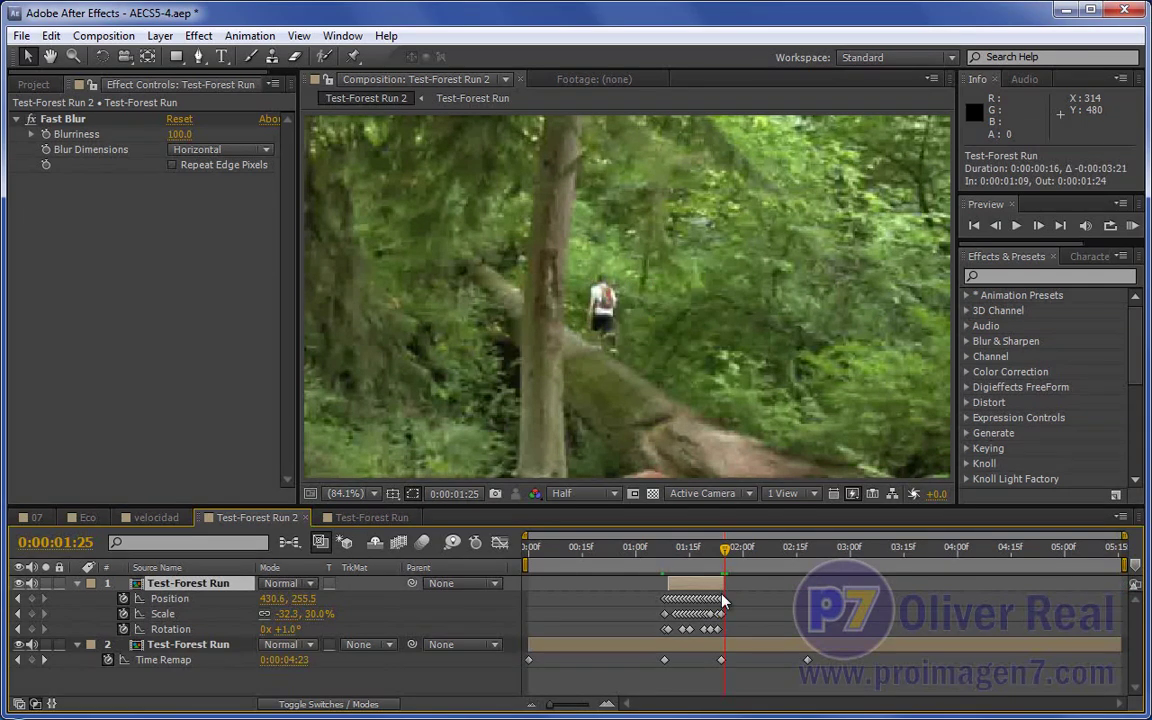
drag(725, 553, 717, 553)
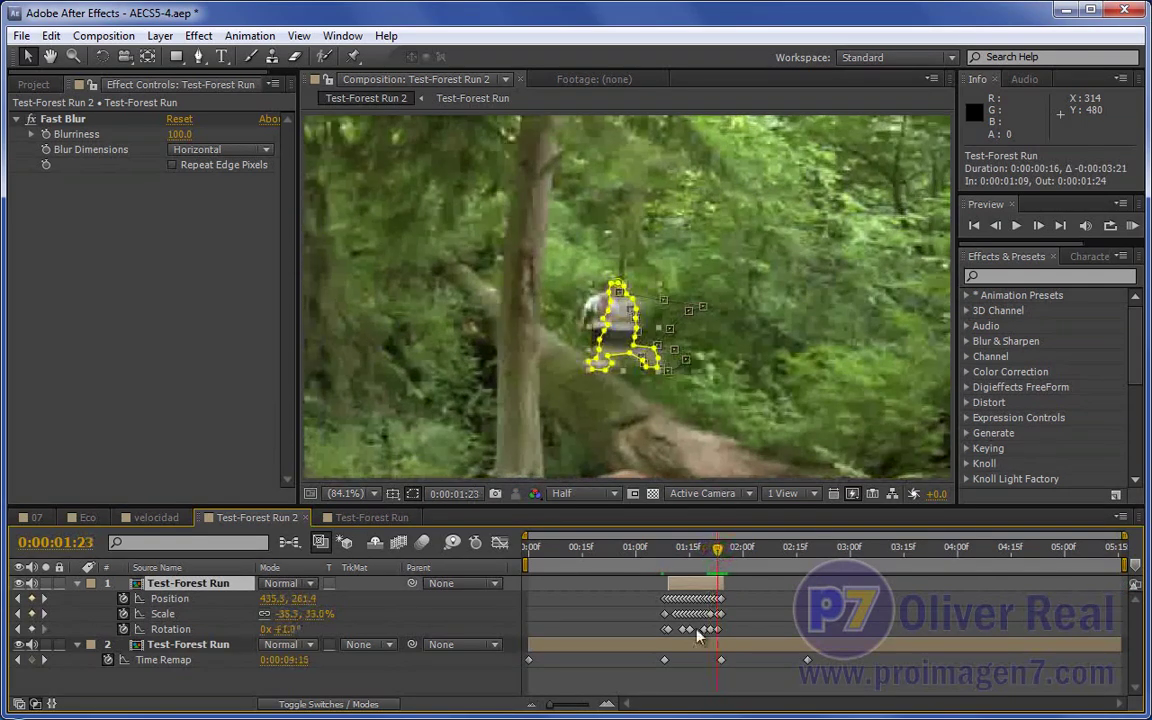
drag(697, 553, 671, 559)
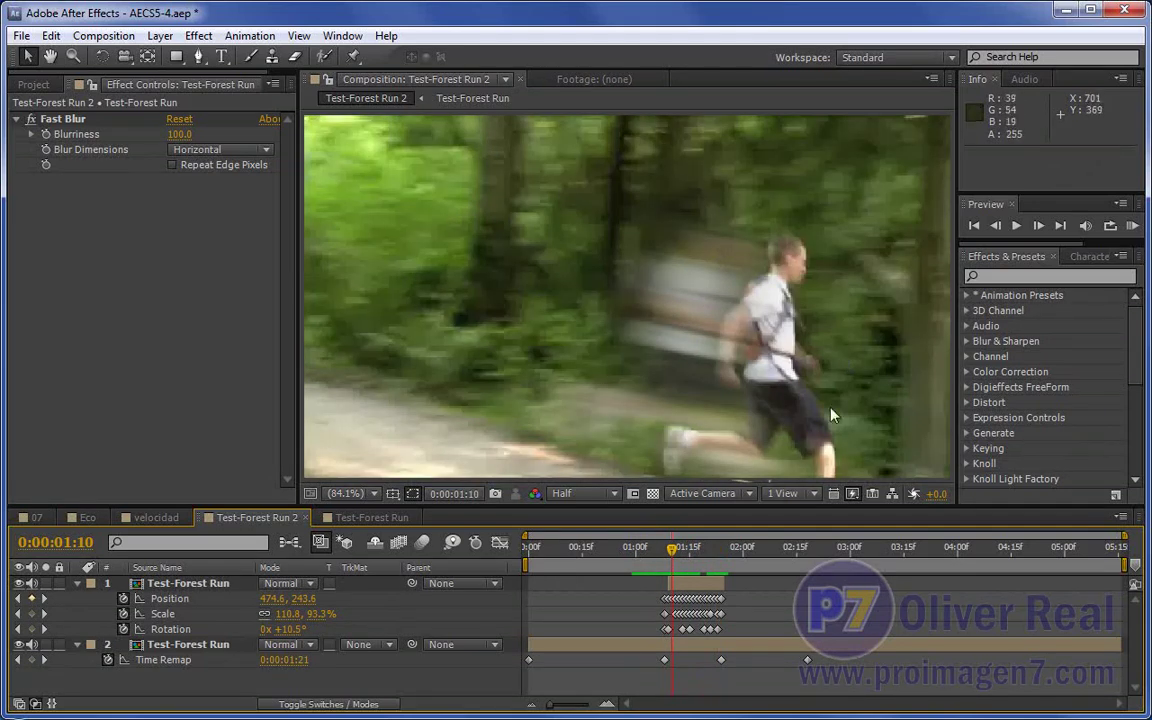
drag(666, 566, 690, 557)
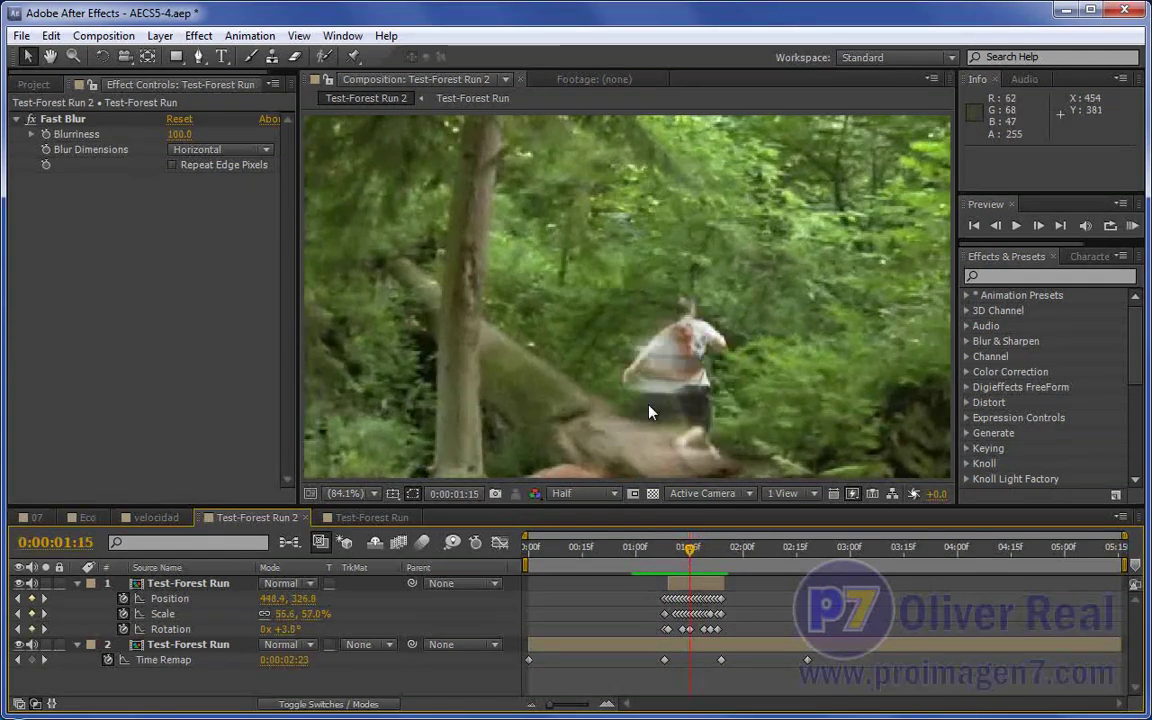
drag(692, 552, 708, 558)
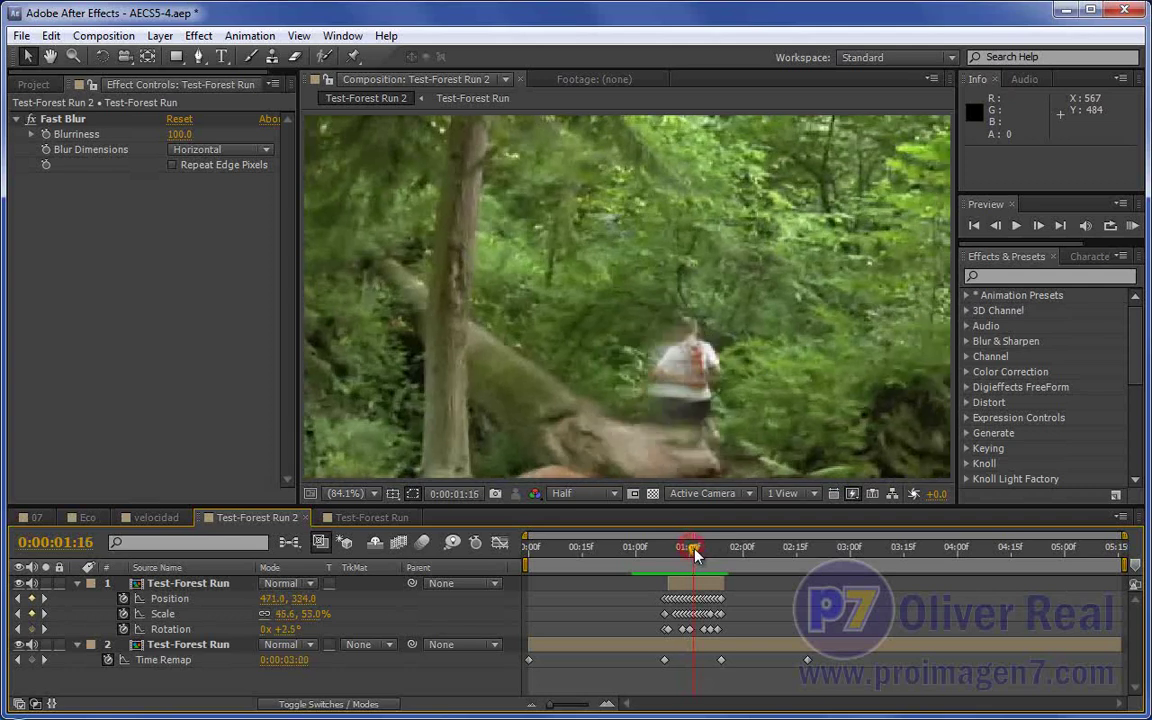
drag(708, 558, 693, 556)
drag(699, 560, 722, 560)
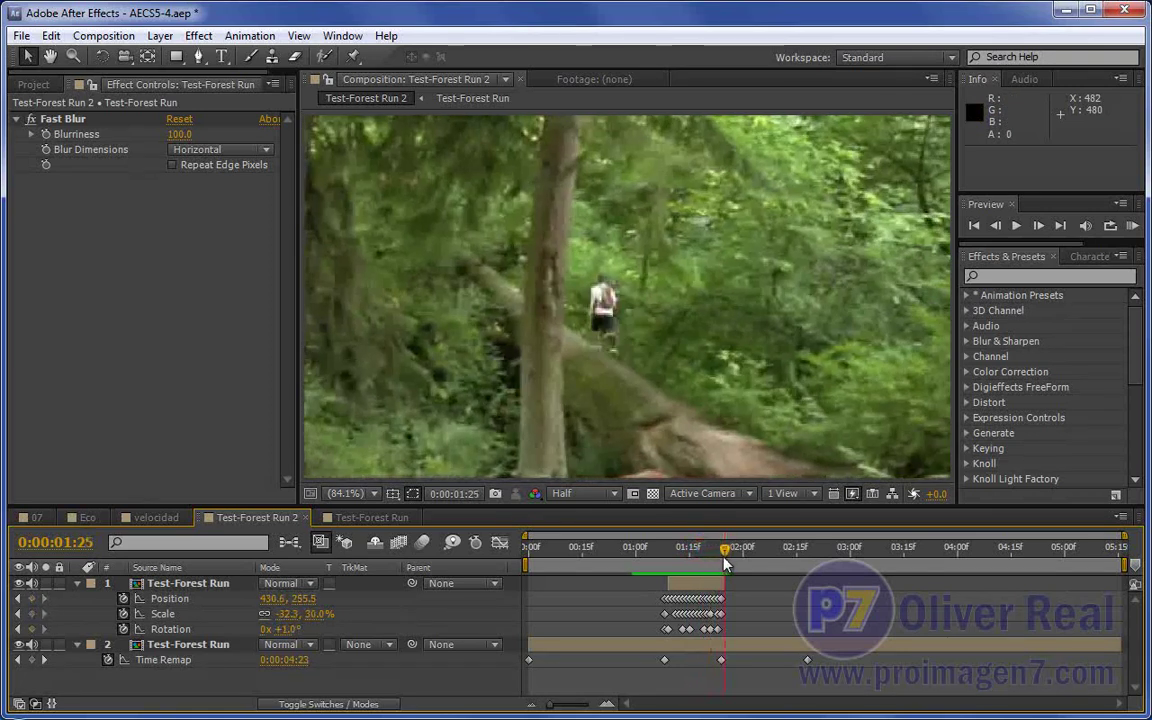
key(KP_0)
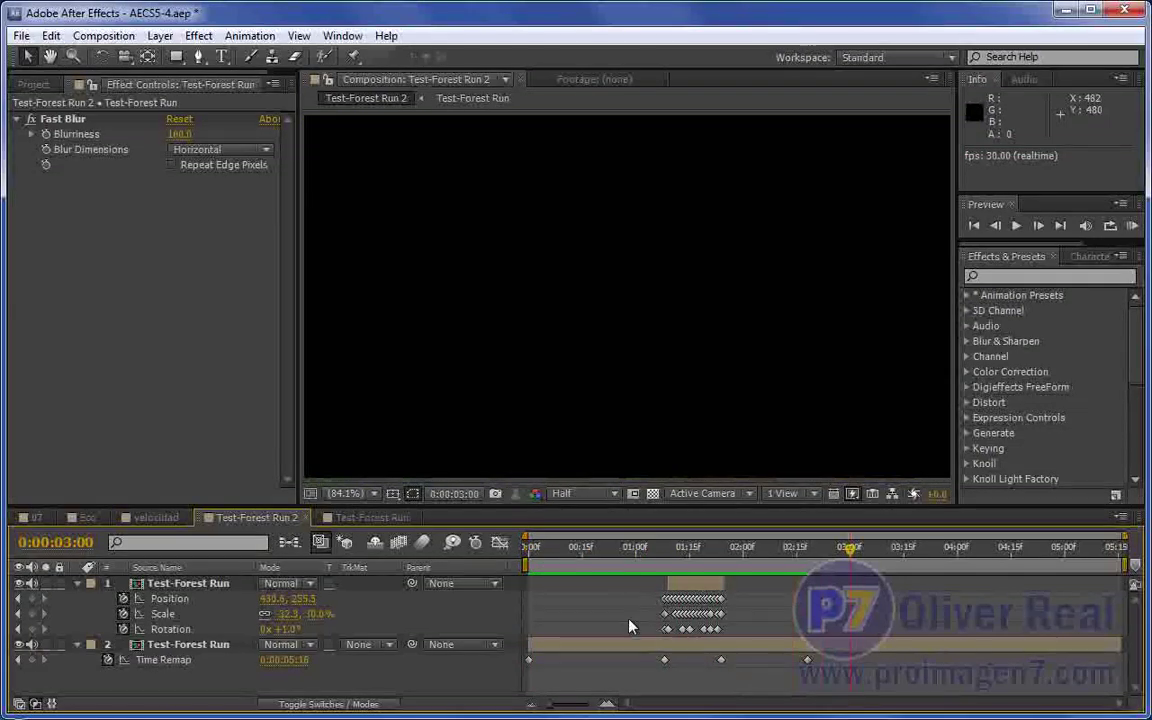
Step: Stop the RAM preview, switch to the Eco composition and play it back
key(space)
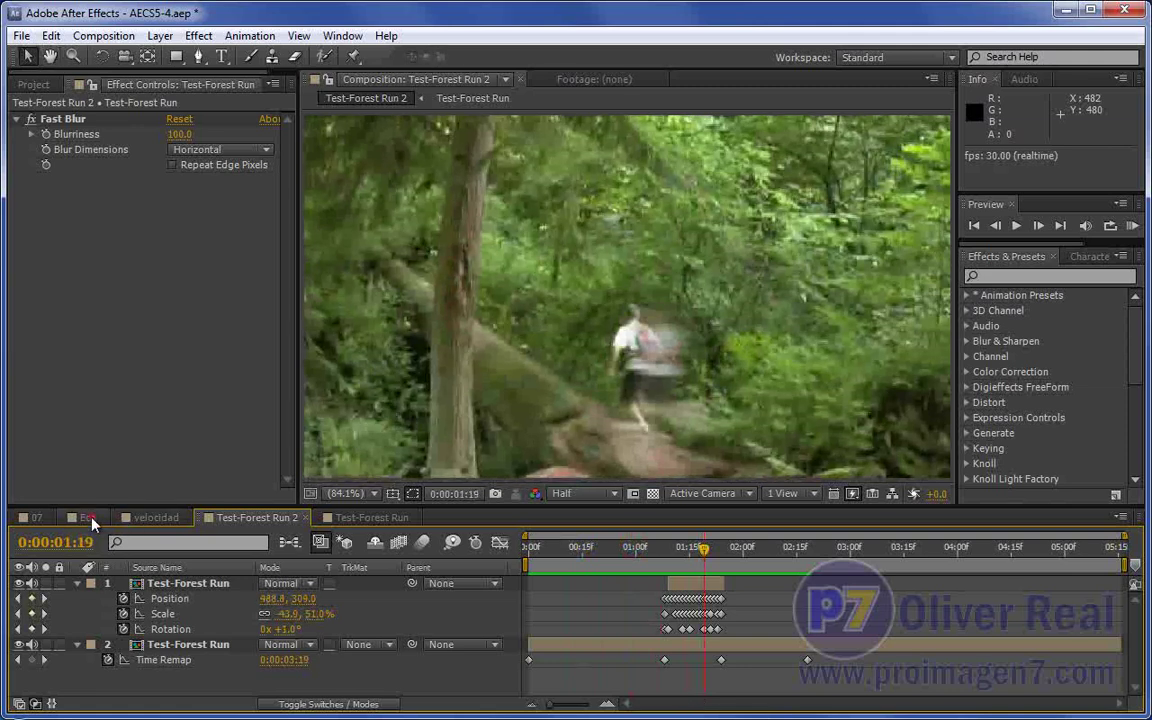
click(88, 517)
key(space)
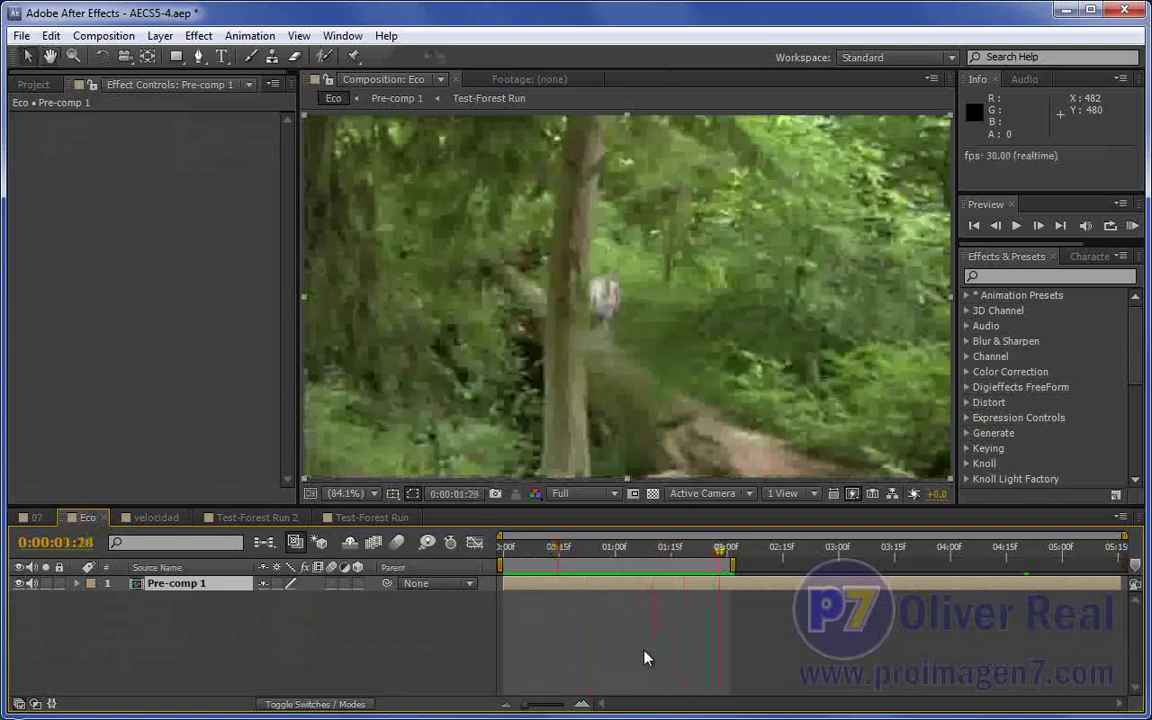
Step: Review Eco frames 1:12–1:20, then open Test-Forest Run 2 at frame 0:00:01:10
mouse_move(586, 548)
mouse_down()
mouse_move(663, 551)
mouse_move(669, 540)
mouse_up()
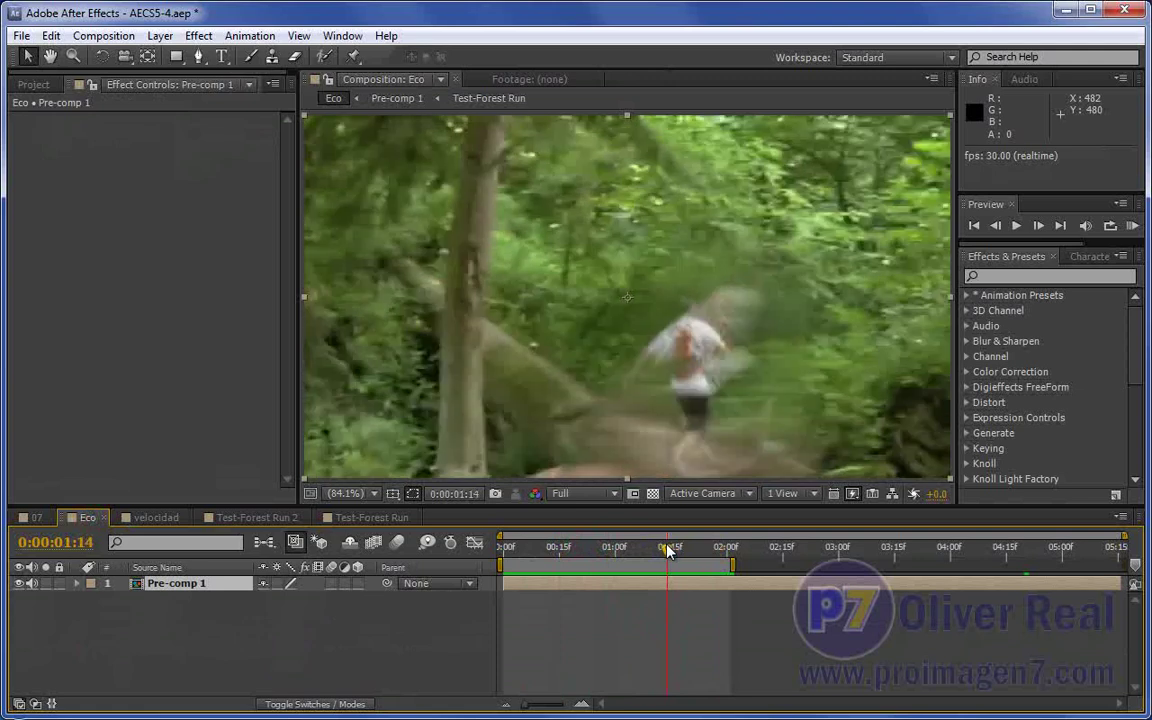
drag(669, 540, 690, 548)
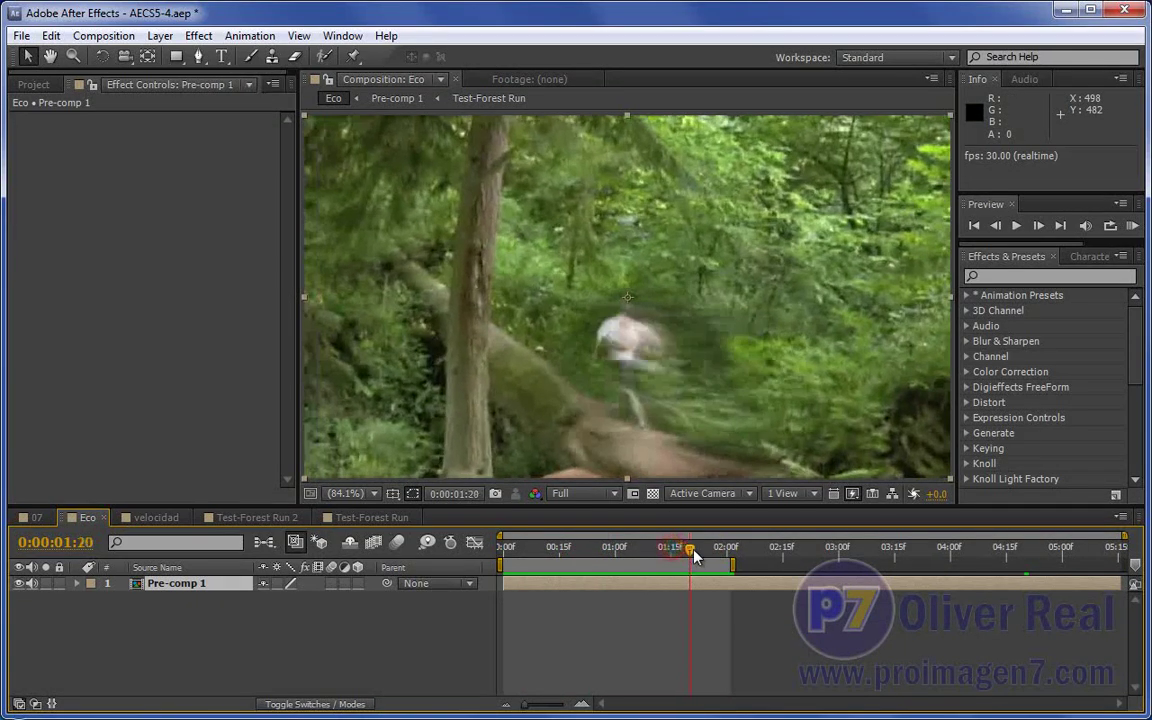
key(Page_Down)
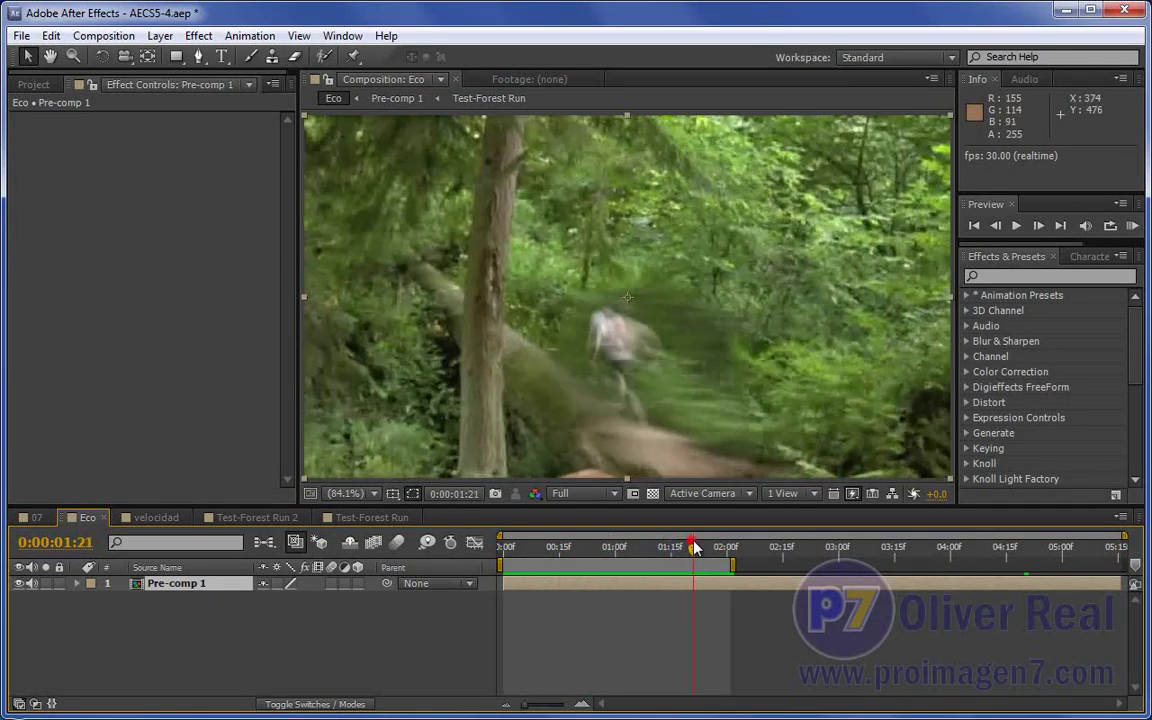
key(Page_Down)
key(Page_Down)
click(156, 517)
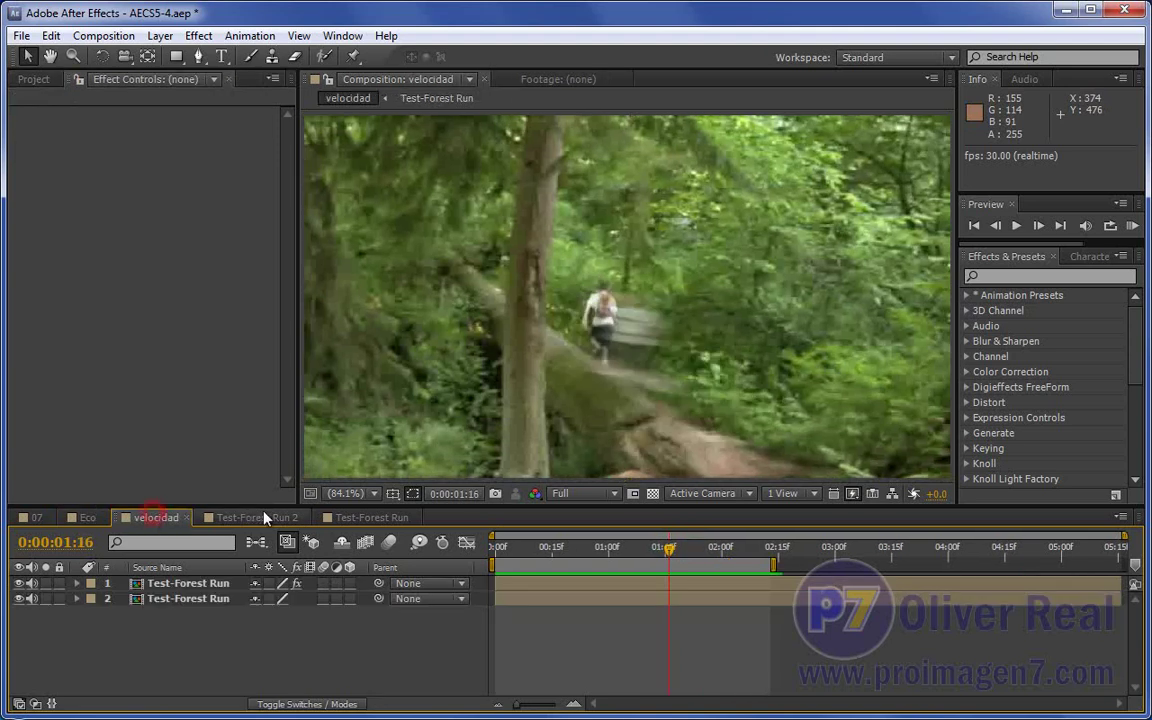
click(258, 517)
click(643, 548)
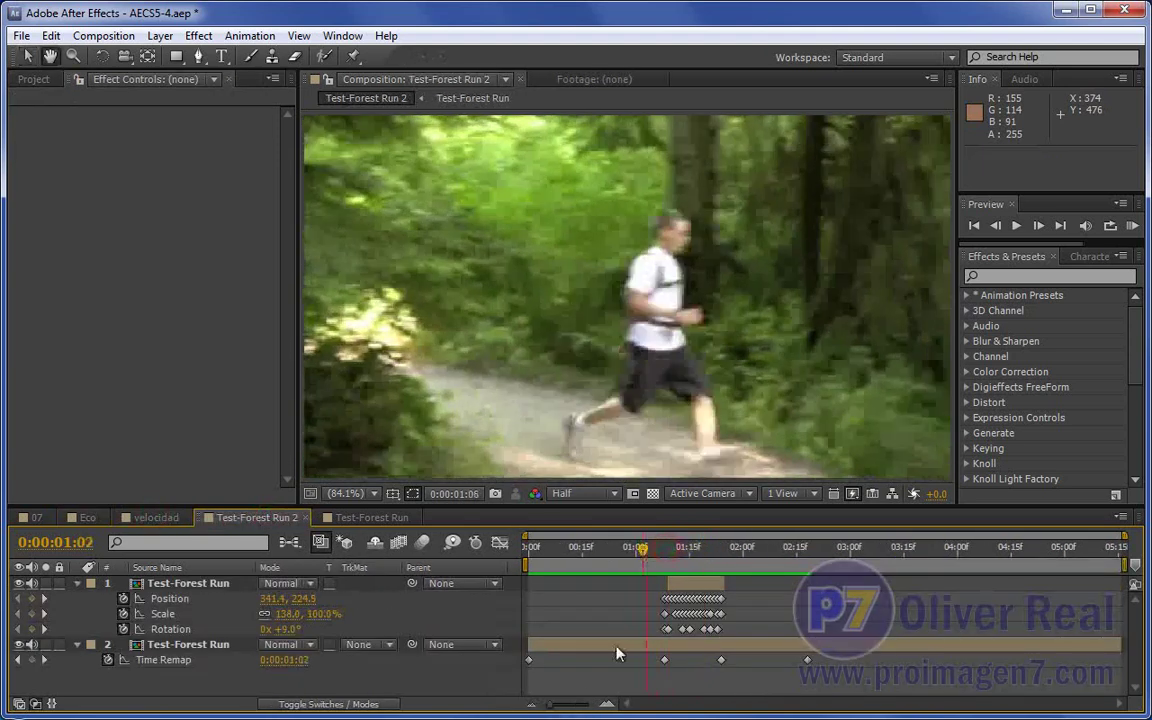
drag(643, 548, 673, 546)
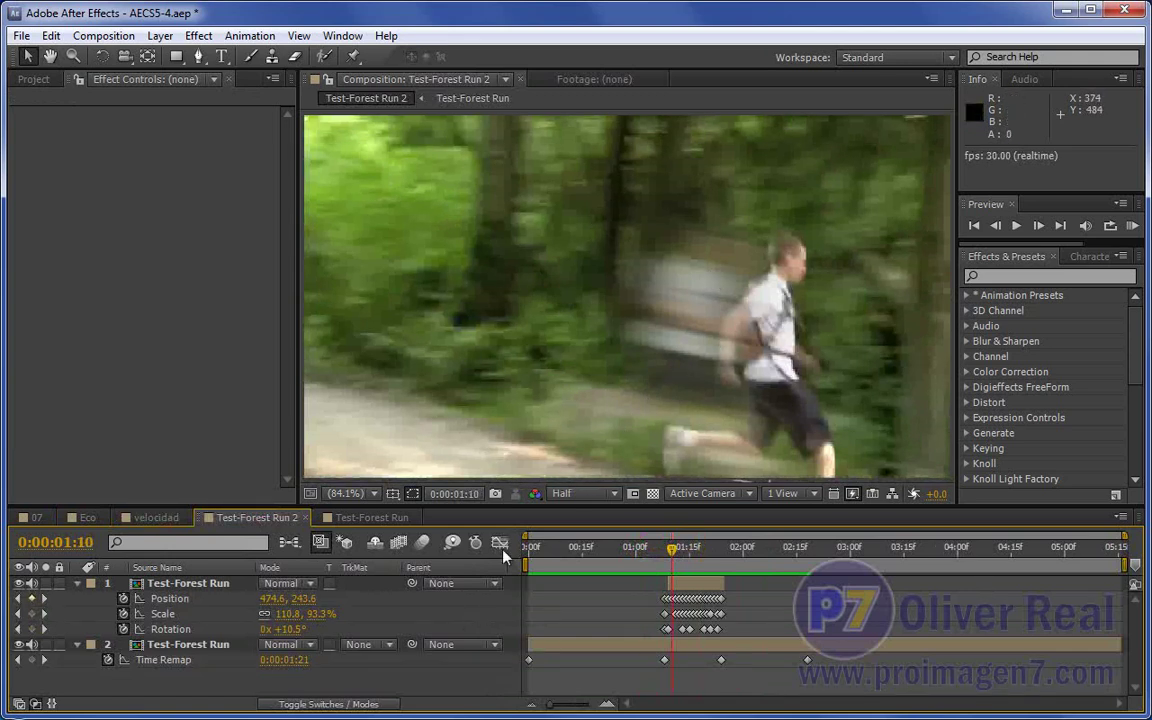
click(237, 588)
click(264, 151)
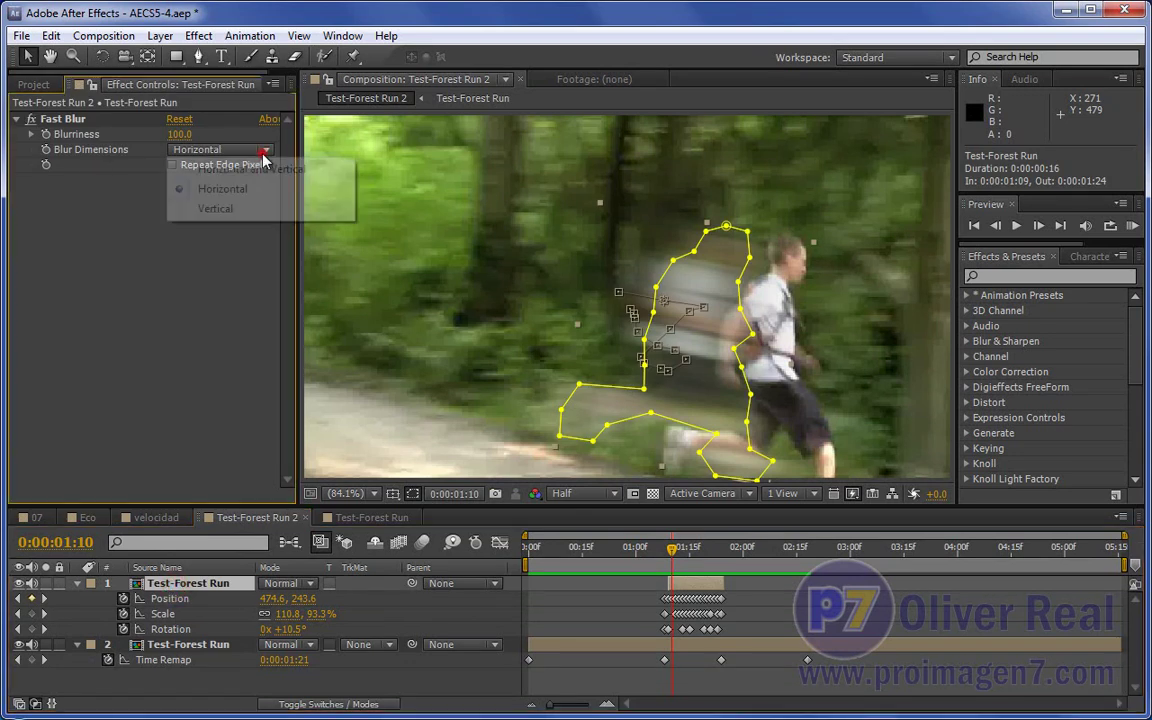
click(250, 167)
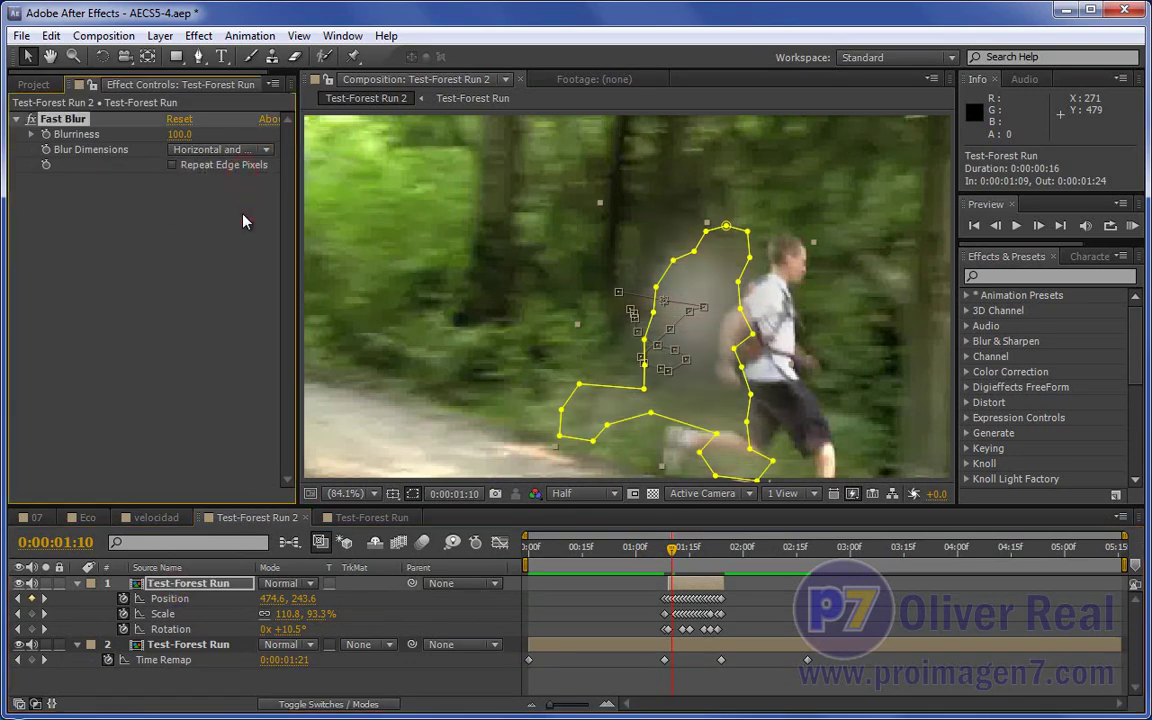
drag(675, 548, 672, 556)
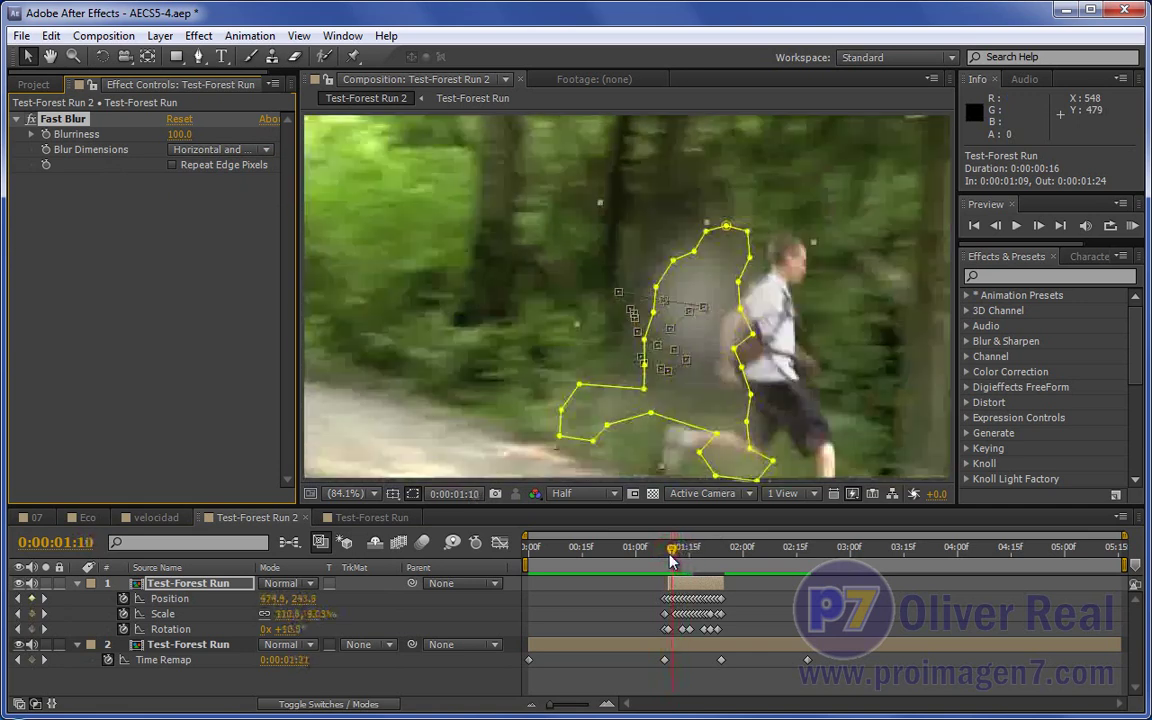
click(260, 152)
click(250, 188)
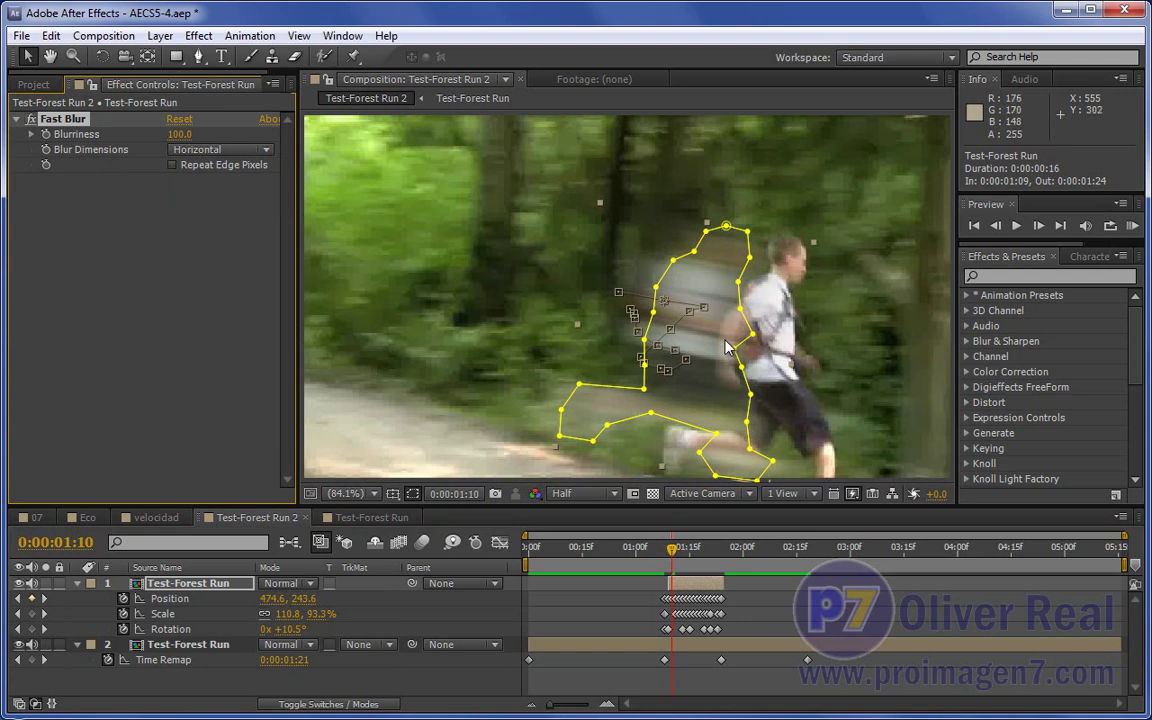
key(space)
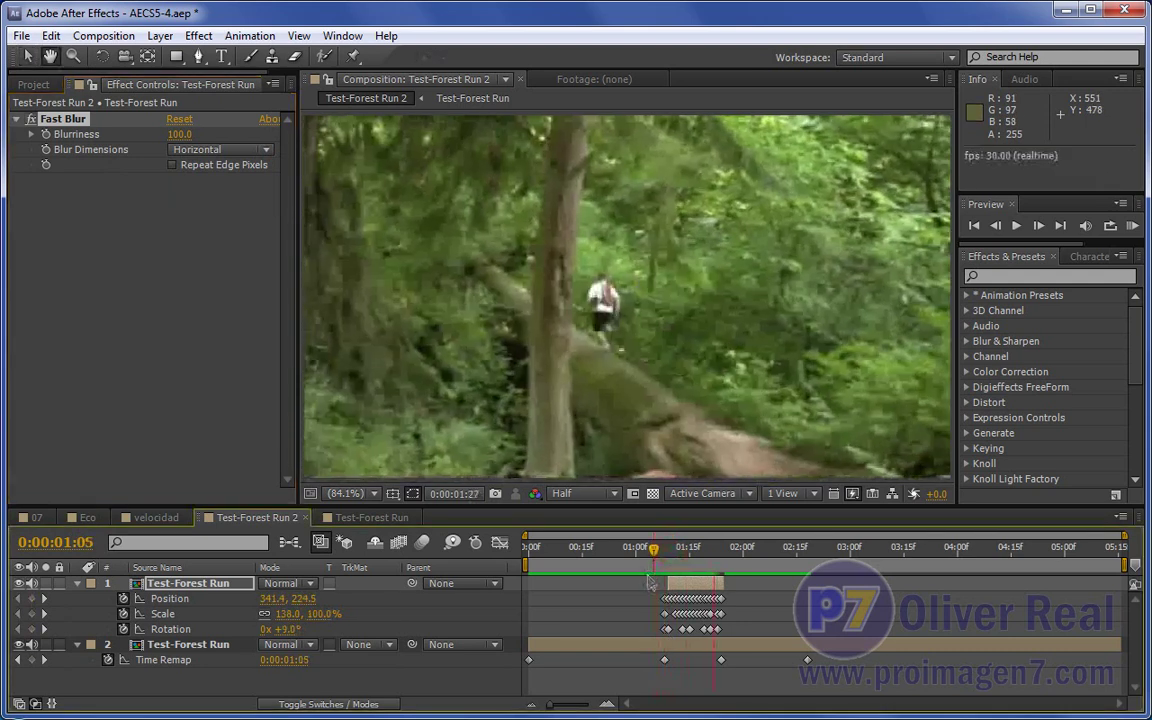